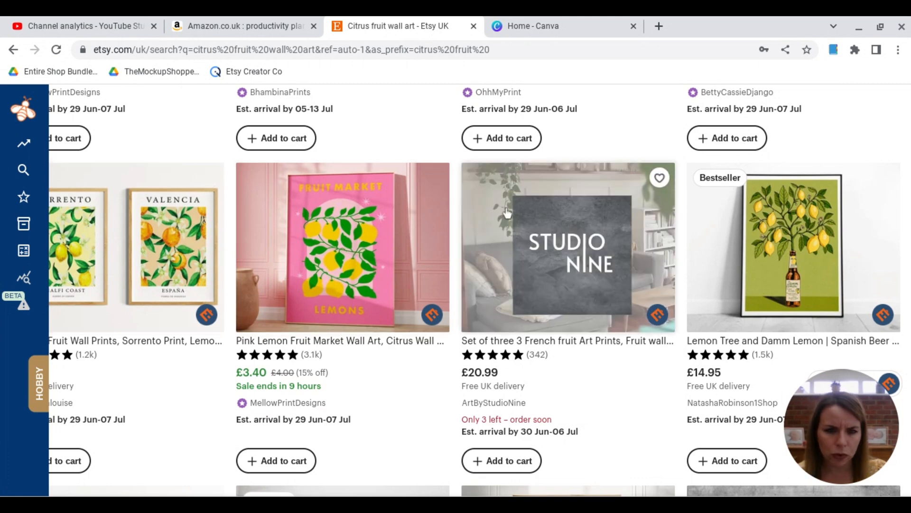
Look through the citrus fruit wall art listings on Etsy for print design ideas
scroll(595, 411, down, 5)
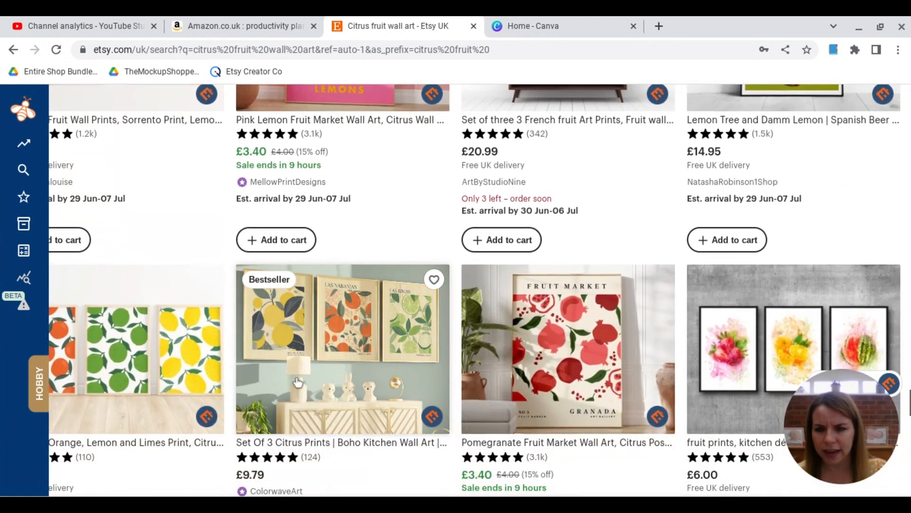
scroll(199, 365, down, 1)
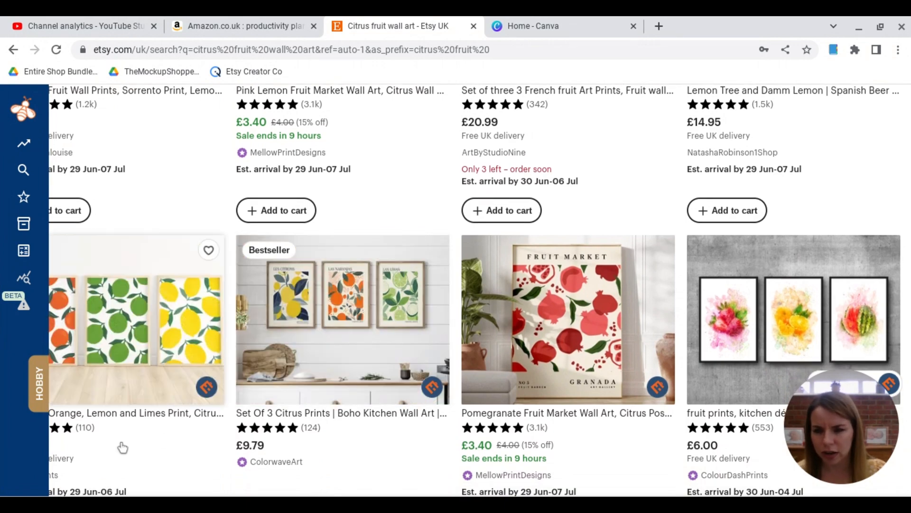
scroll(125, 442, down, 5)
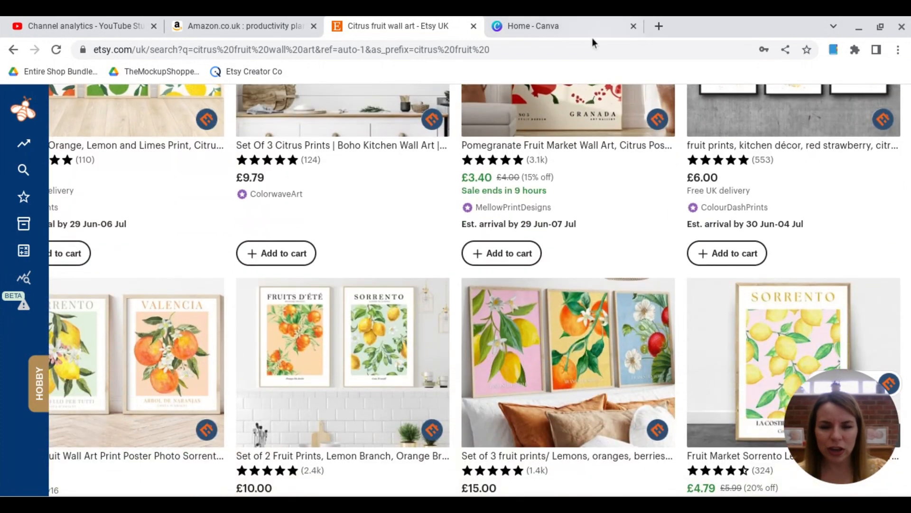
Switch to Canva and create a new custom-size design 8 in wide and 10 in high
click(592, 27)
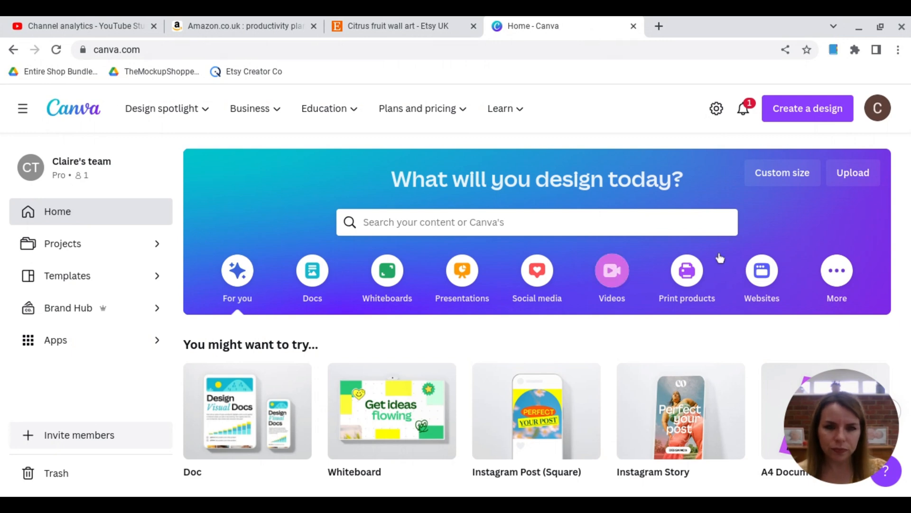
click(810, 118)
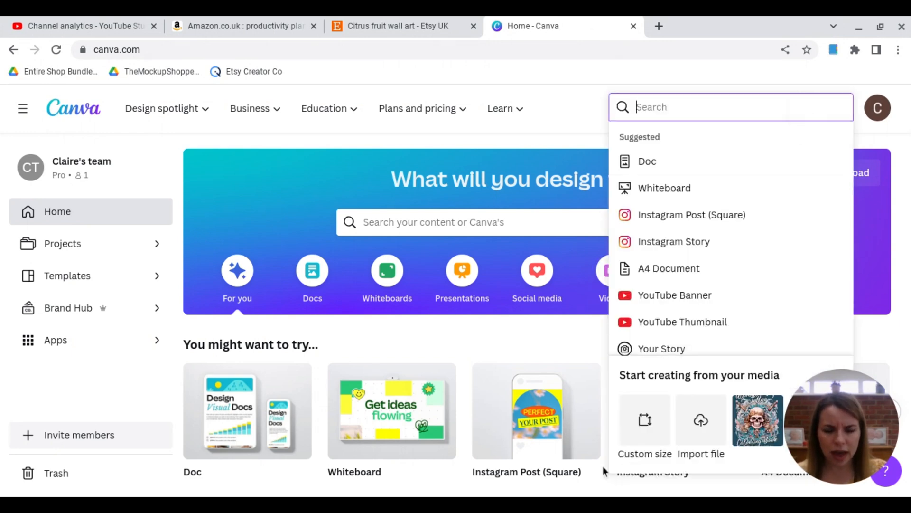
click(645, 425)
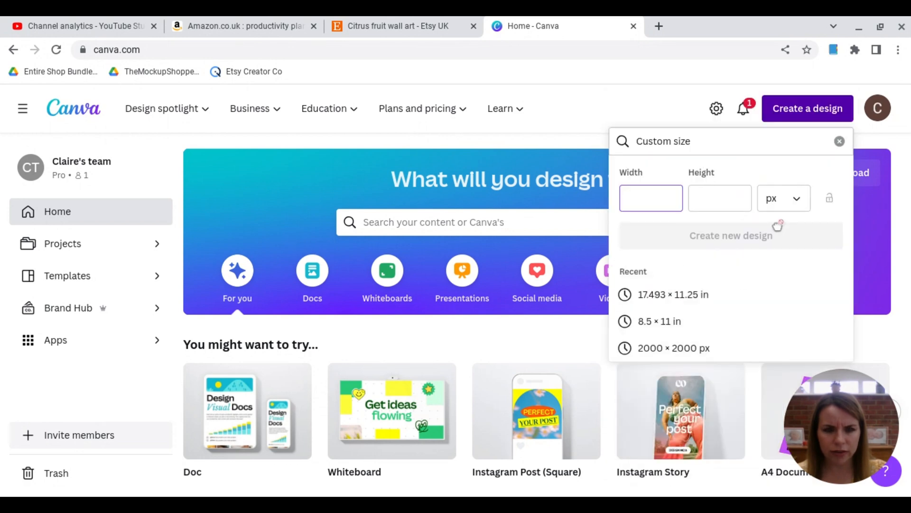
click(795, 199)
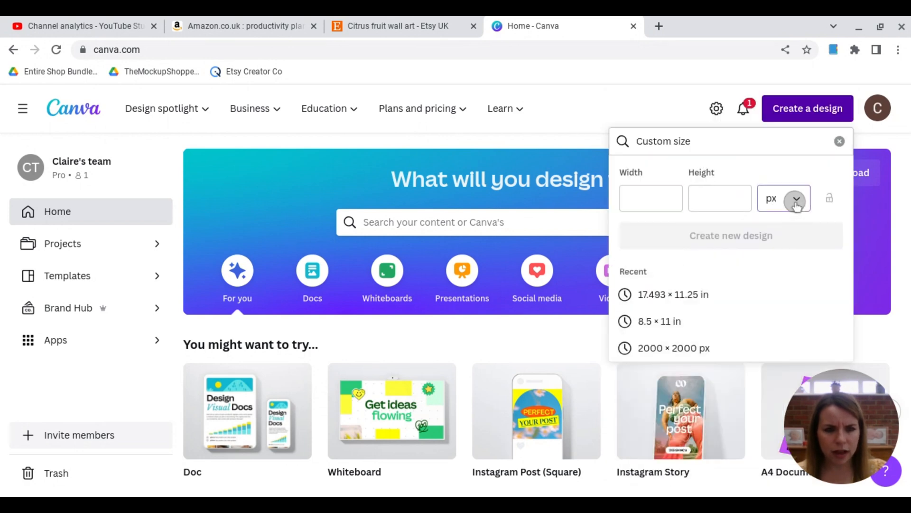
click(772, 263)
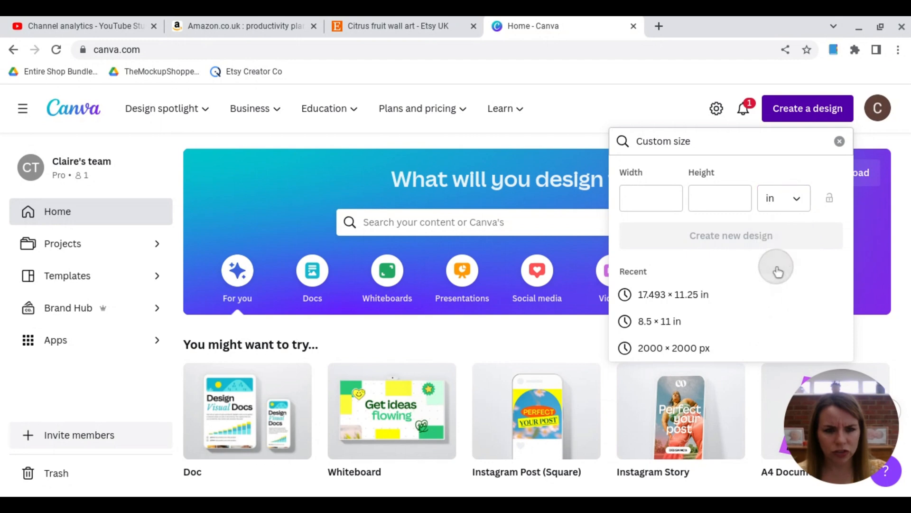
click(660, 194)
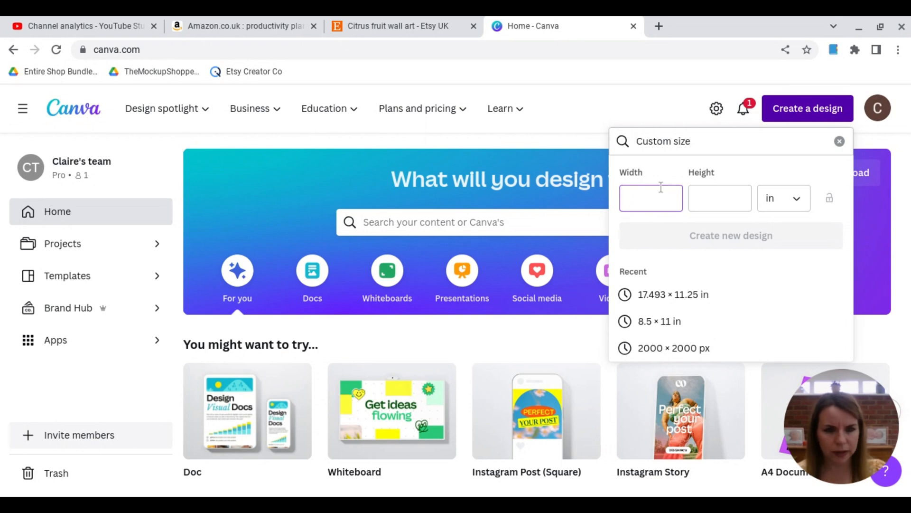
key(Tab)
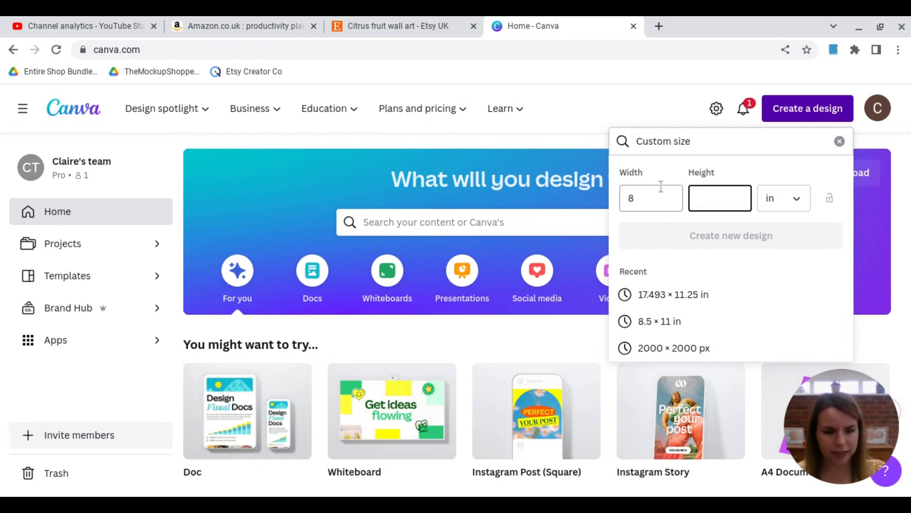
text(10)
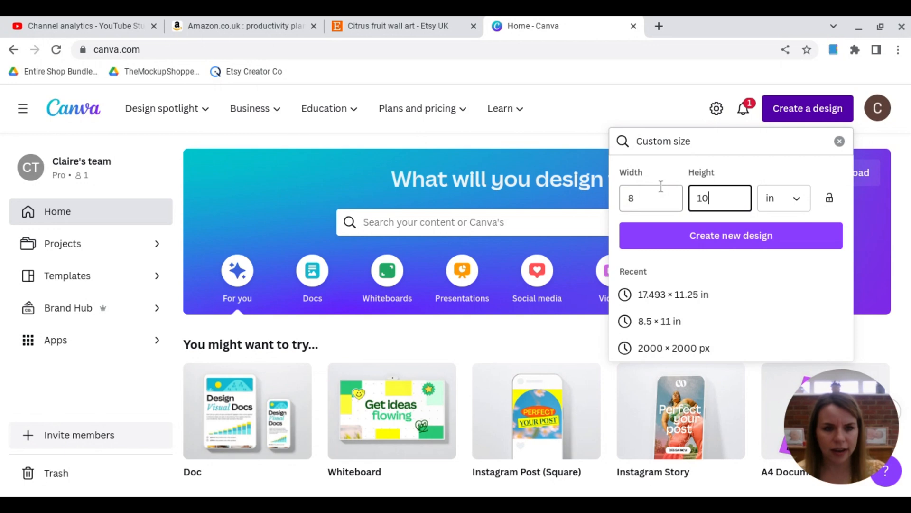
click(691, 242)
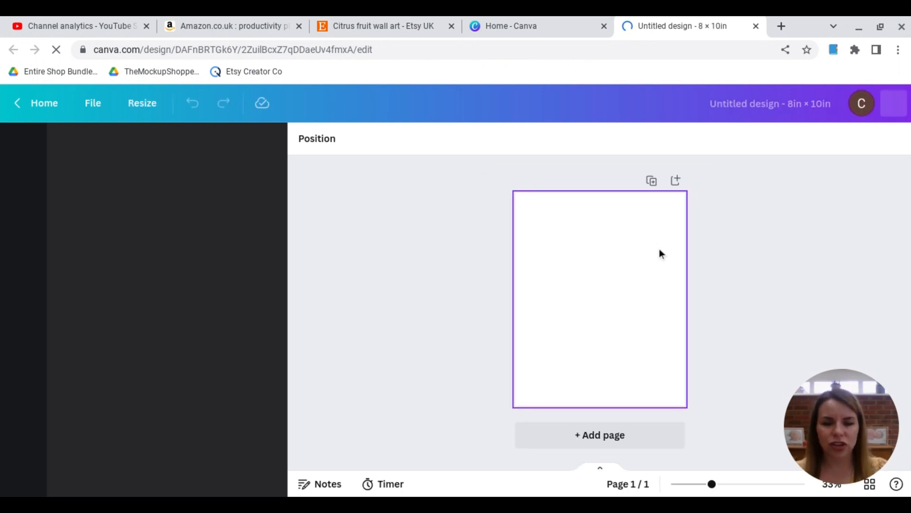
Add the recently used "DAZZLE eau de parfum" text combination to the blank page
click(692, 487)
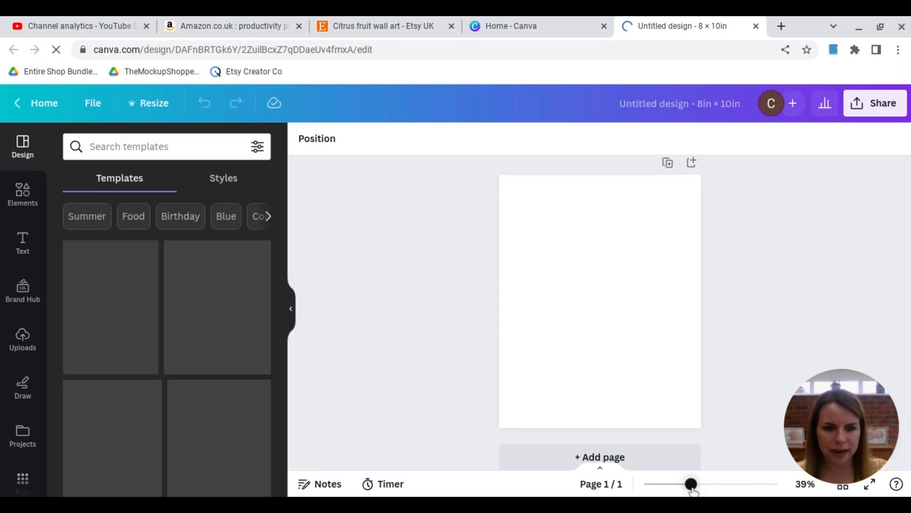
drag(692, 488, 694, 489)
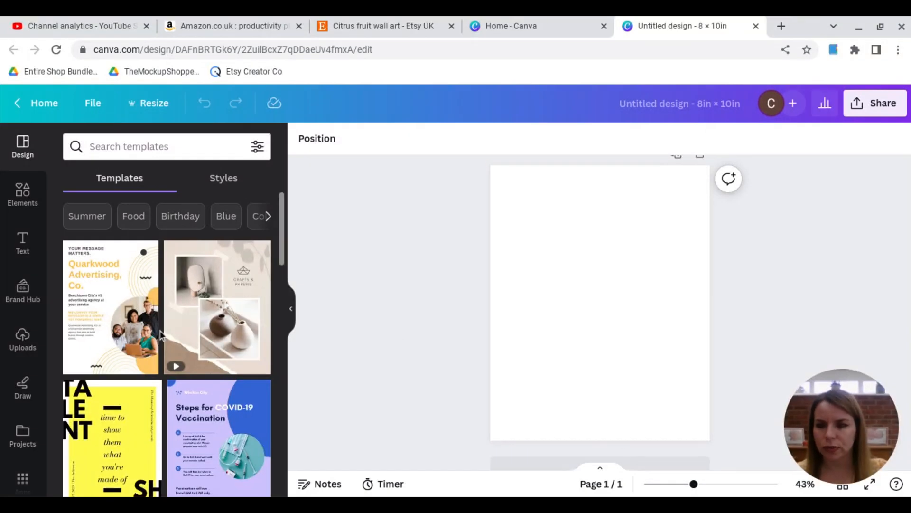
click(22, 198)
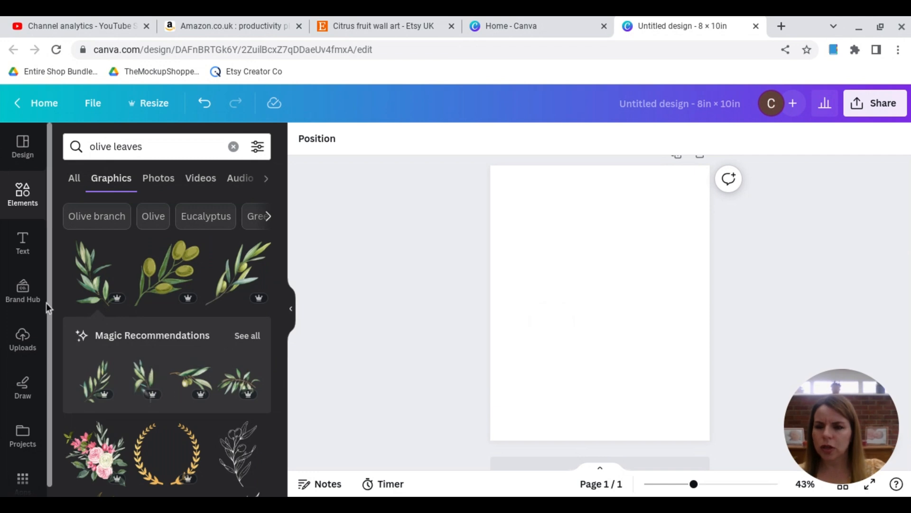
click(28, 255)
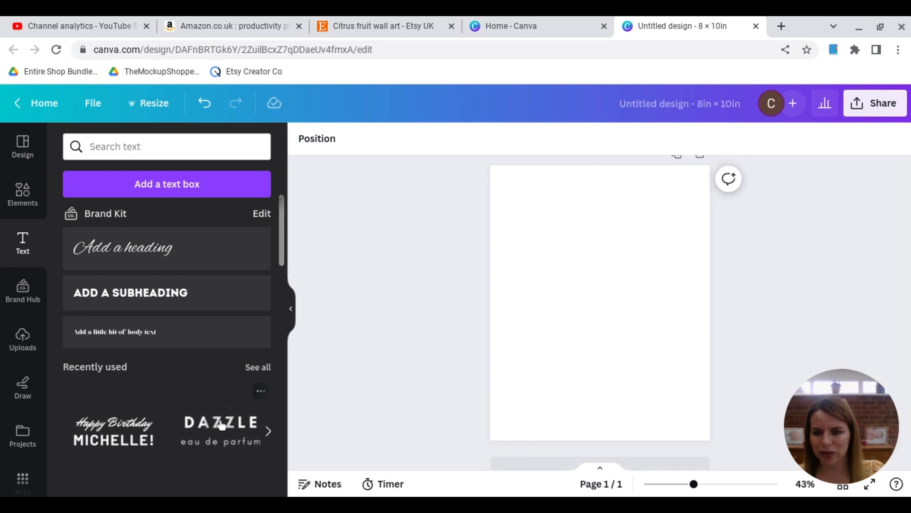
click(238, 463)
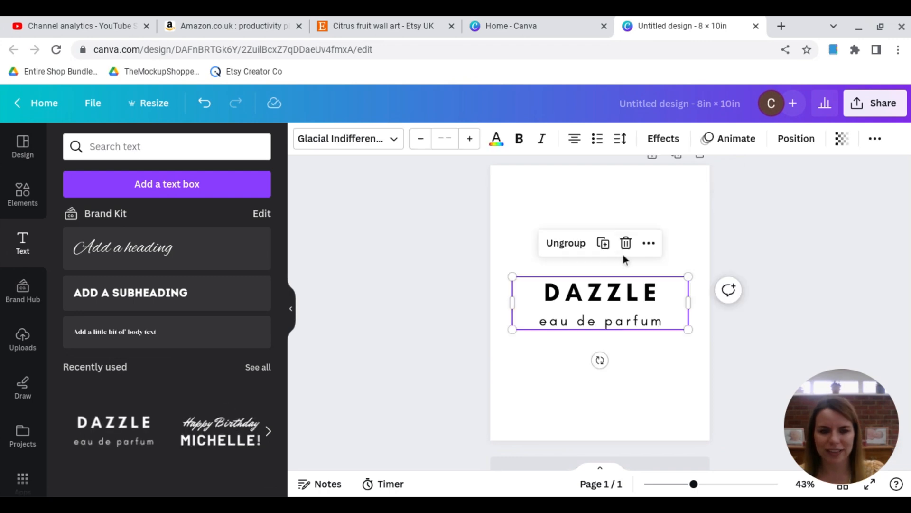
Replace the DAZZLE heading text with "FRUIT MARKET"
click(612, 294)
double_click(613, 292)
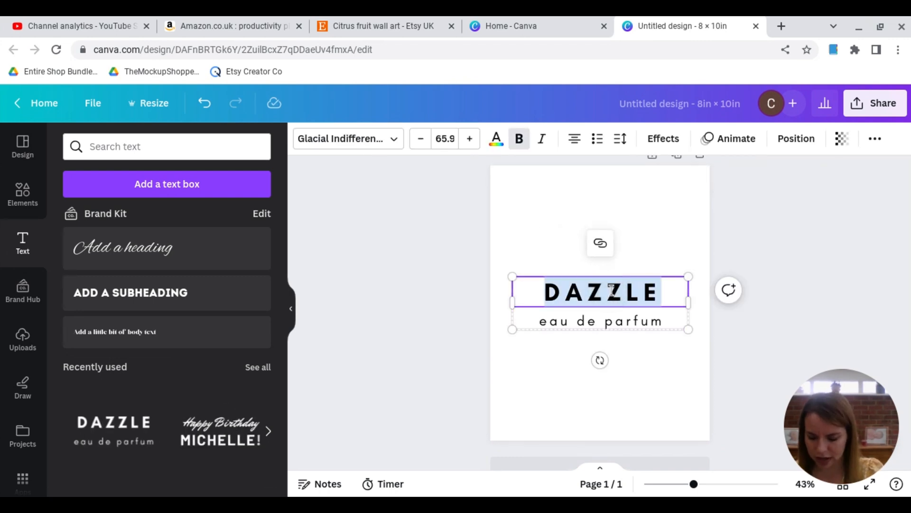
text(FRUIIT)
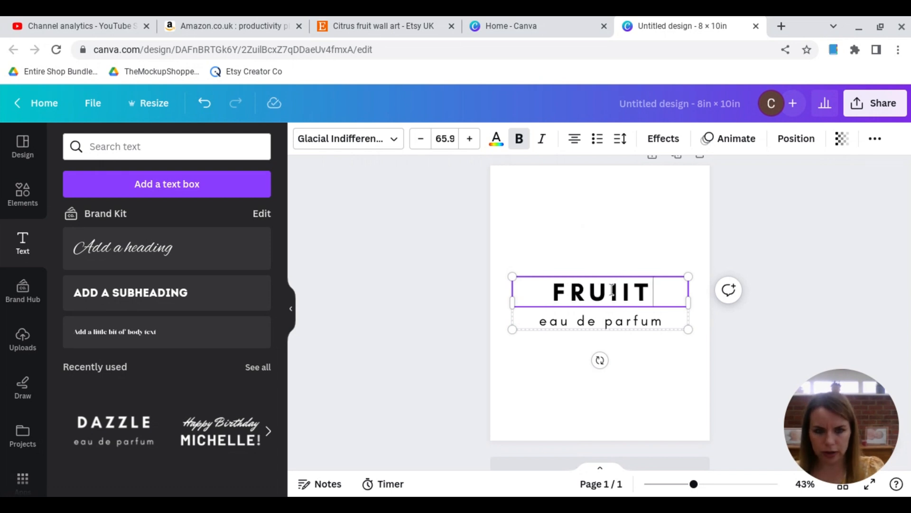
key(BackSpace)
key(BackSpace)
text(T MA)
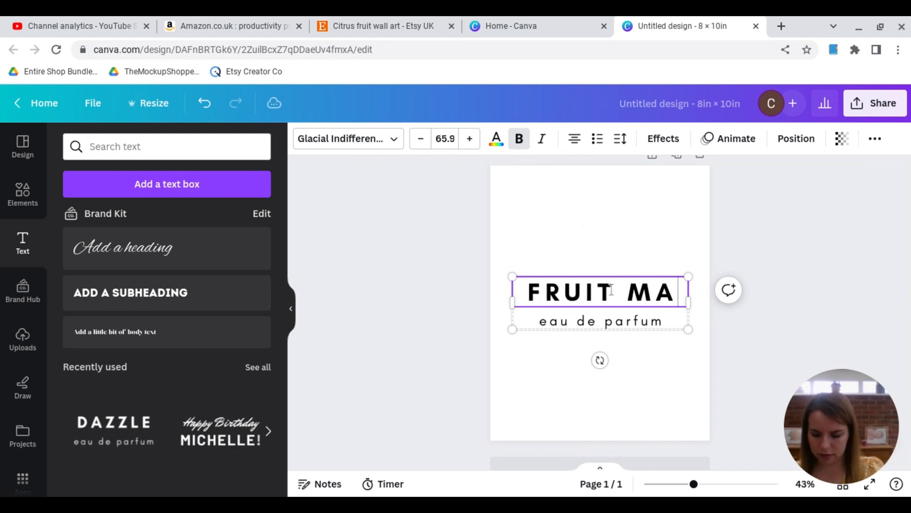
text(RKET)
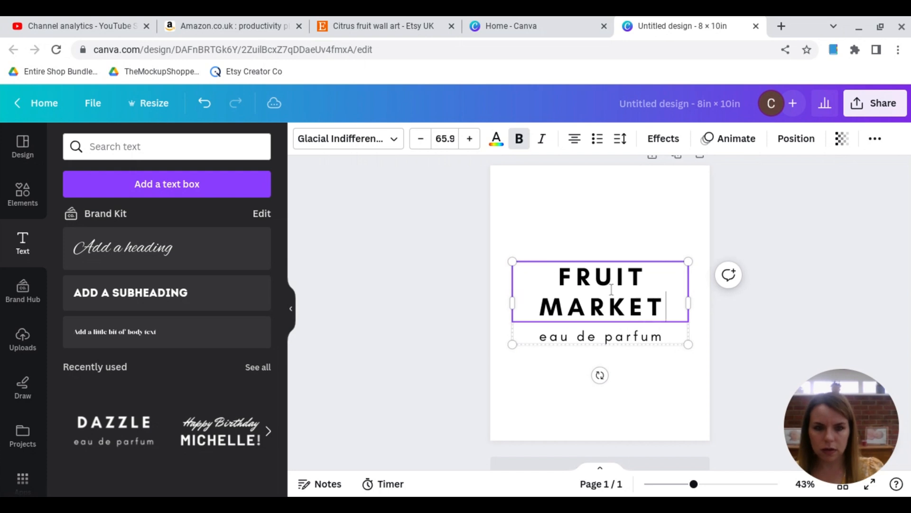
Delete the "eau de parfum" line and move the FRUIT MARKET heading up to the page's upper margin
click(670, 345)
key(Delete)
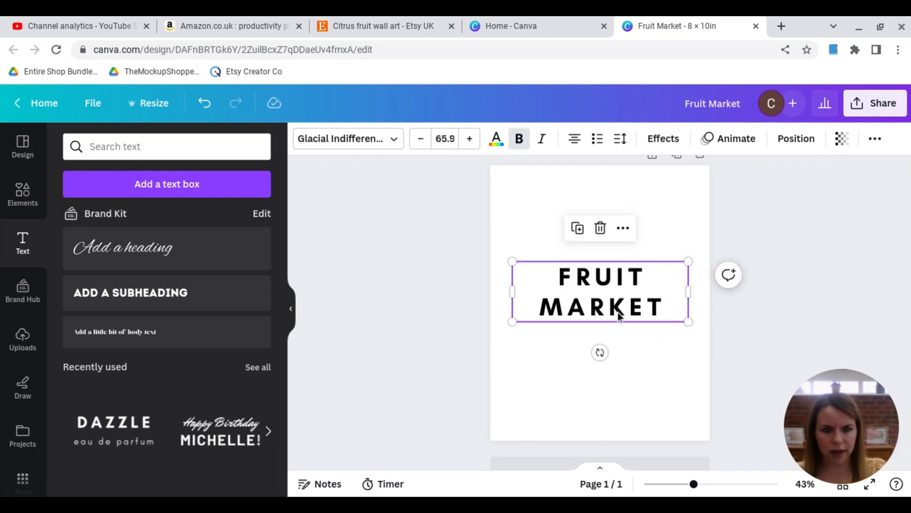
drag(666, 276, 667, 197)
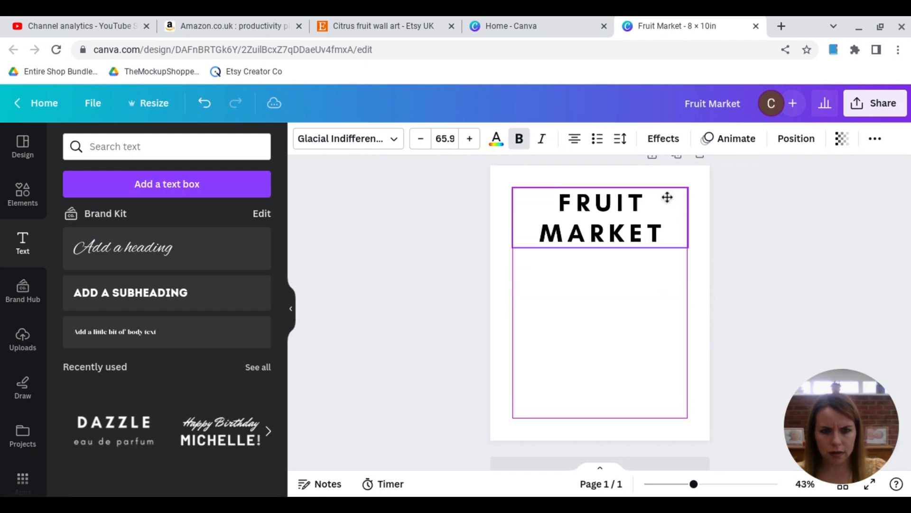
click(627, 356)
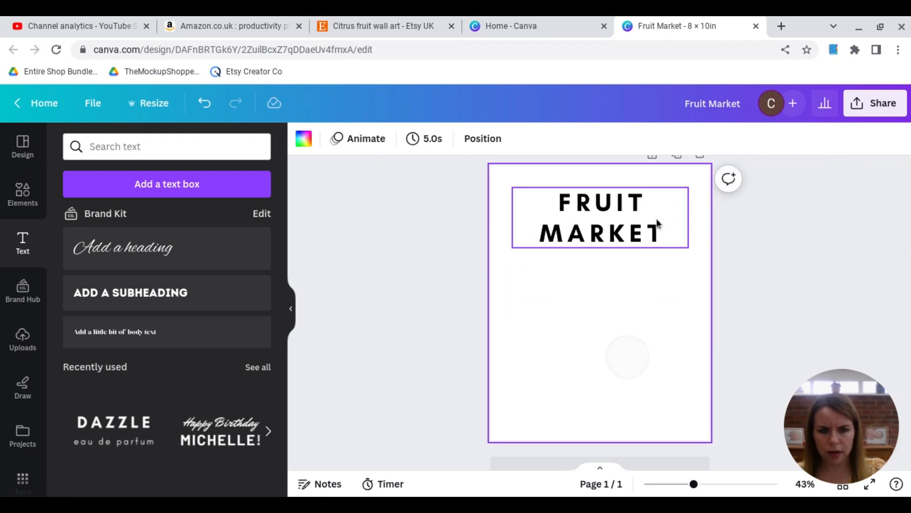
Duplicate the FRUIT MARKET heading and place the copy centred near the bottom of the page
click(655, 217)
click(577, 281)
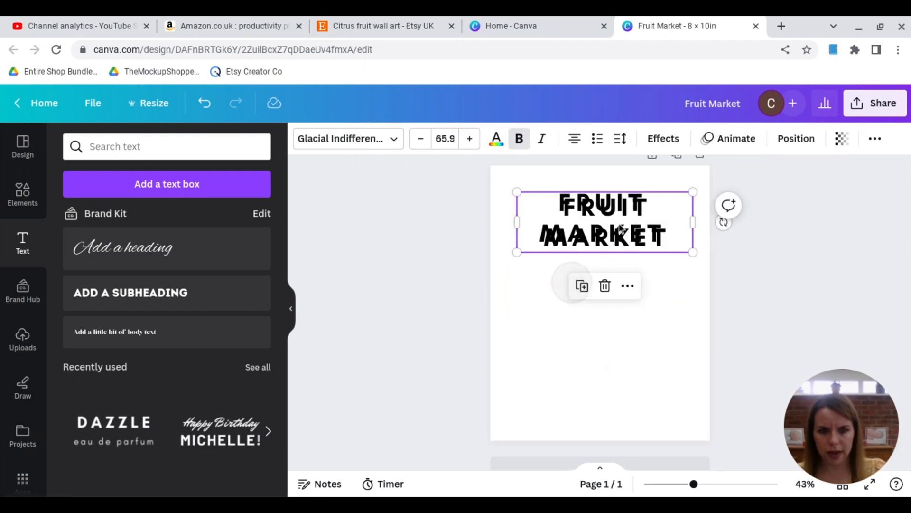
drag(612, 227, 609, 394)
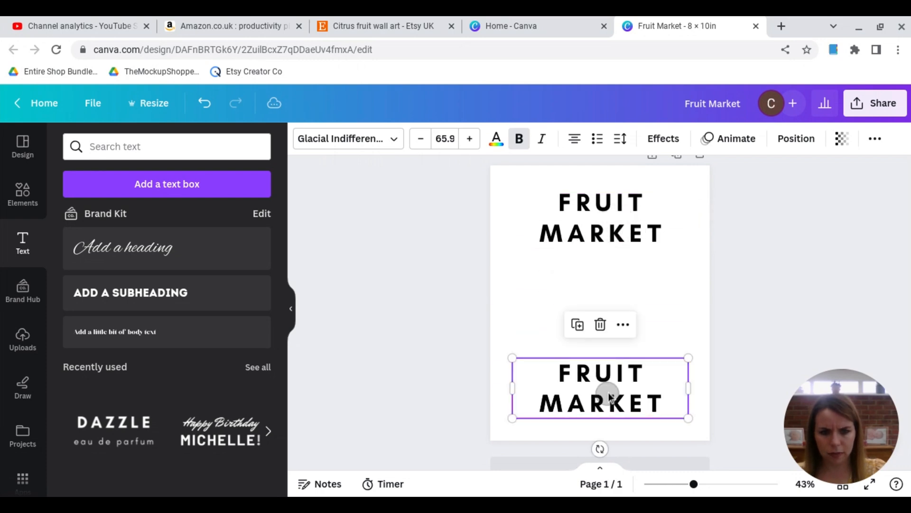
Change the text of the lower heading copy to "ORANGES"
double_click(607, 387)
key(BackSpace)
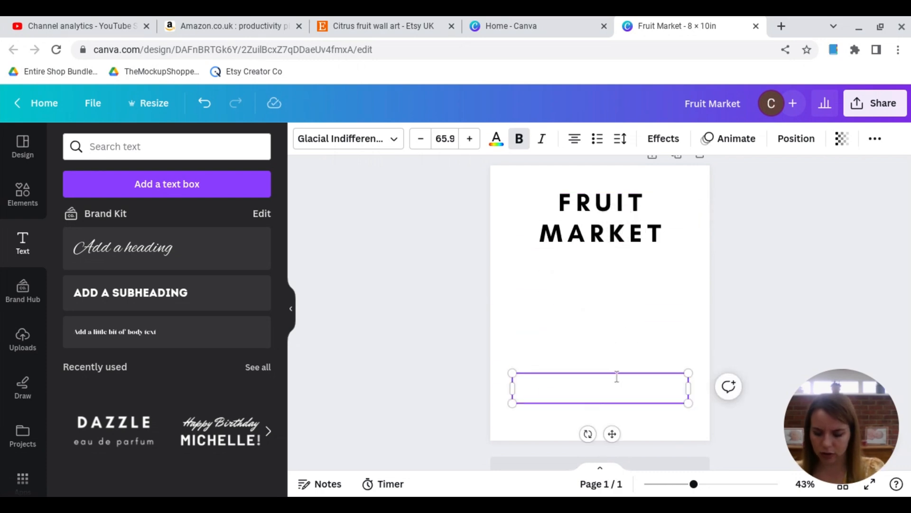
text(ORANGE)
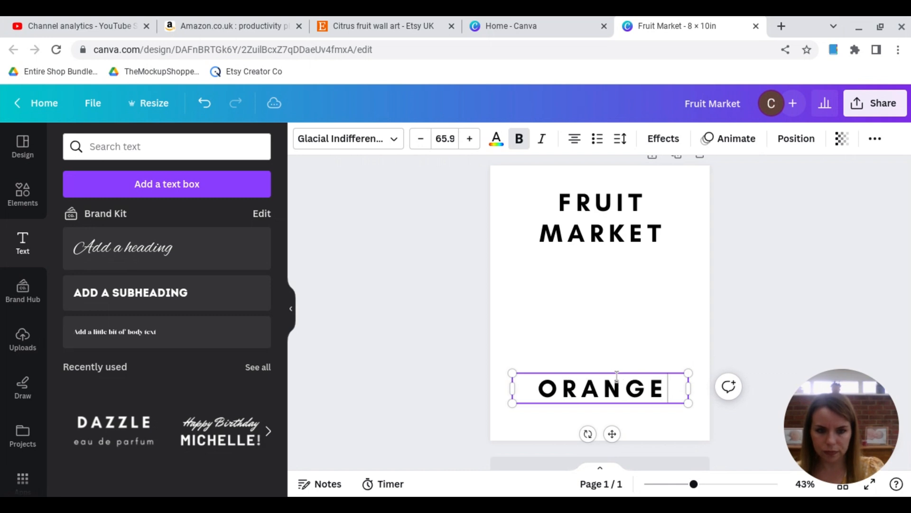
text(S)
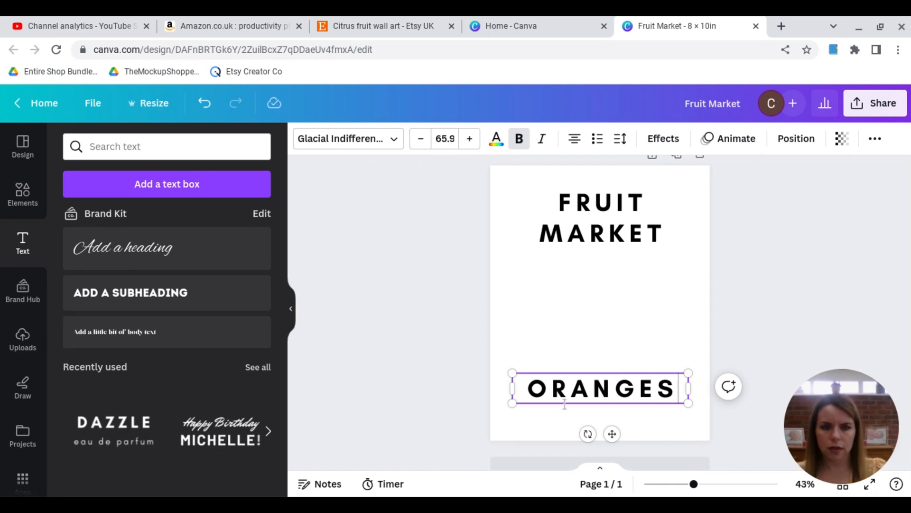
click(372, 343)
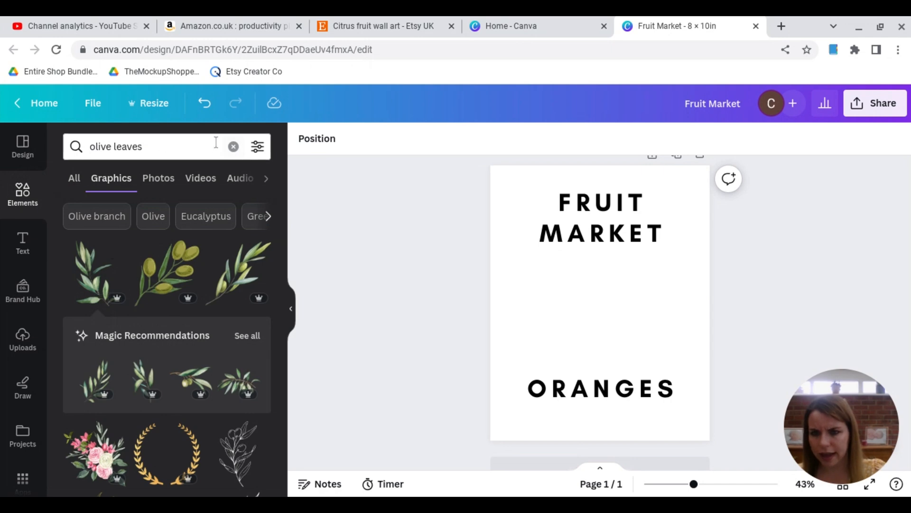
Find the rectangle shape among the elements and add it to the page
click(192, 143)
triple_click(192, 142)
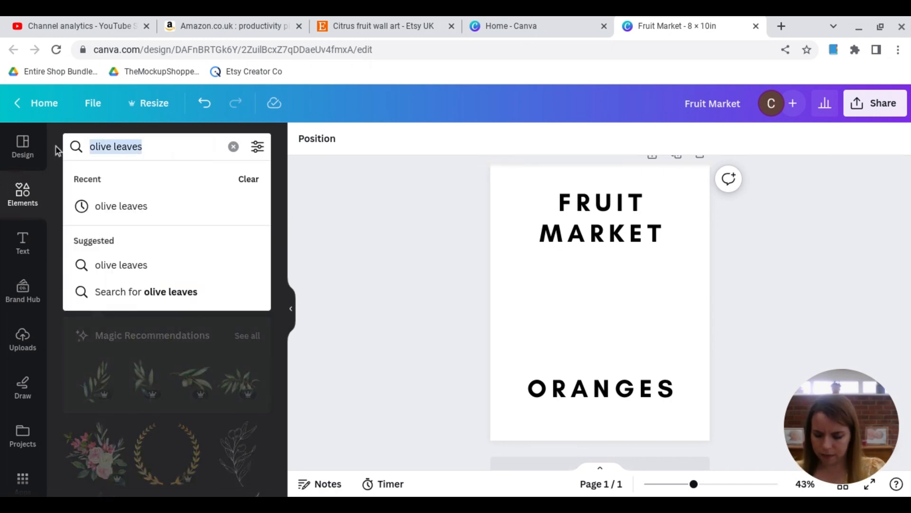
text(rec)
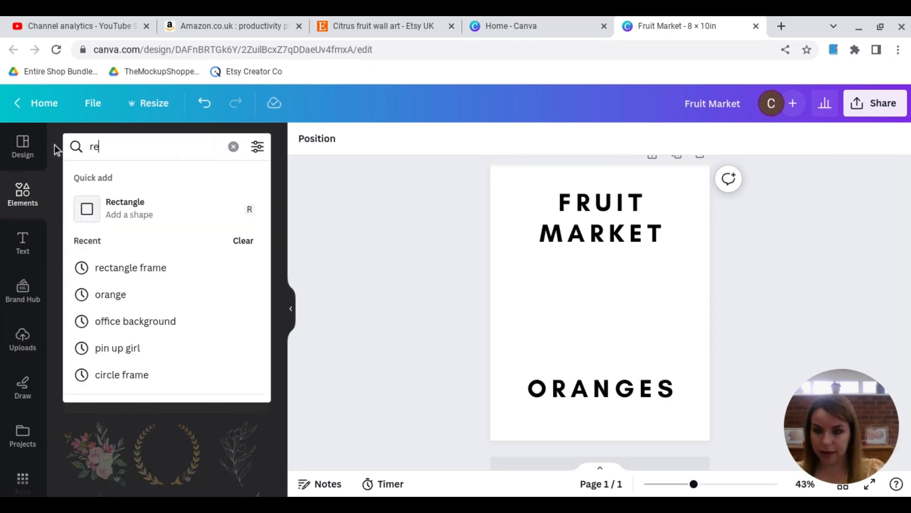
click(138, 218)
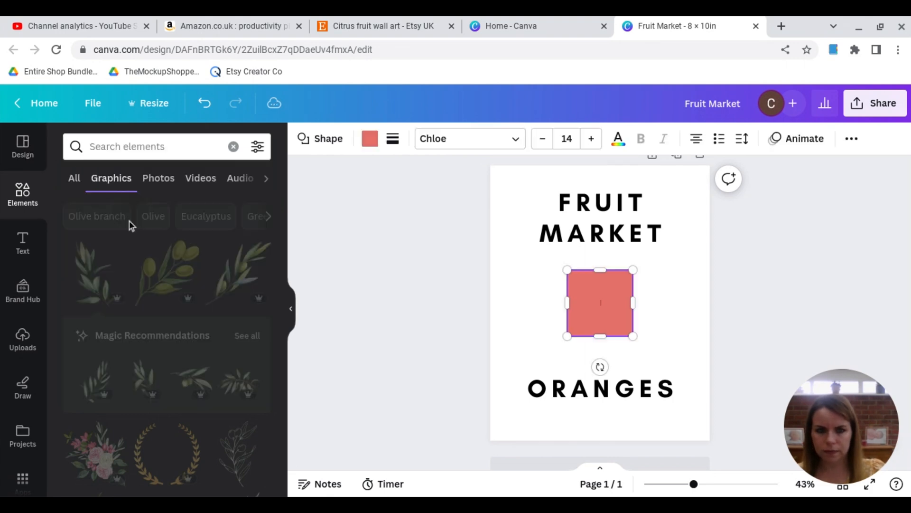
Enlarge the rectangle to fill the space between the FRUIT MARKET and ORANGES headings, centred on the page
drag(566, 268, 534, 247)
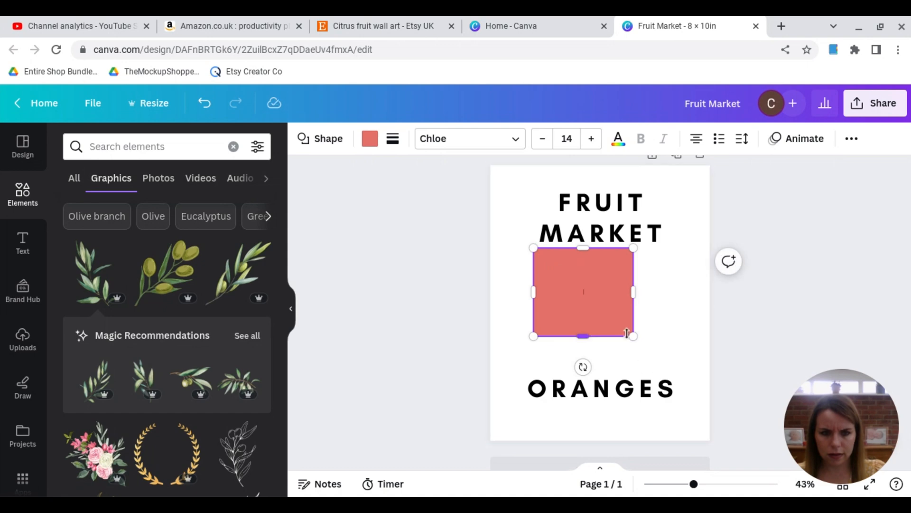
drag(634, 338, 661, 373)
drag(661, 311, 667, 311)
click(610, 326)
drag(610, 327, 611, 325)
click(338, 346)
click(626, 306)
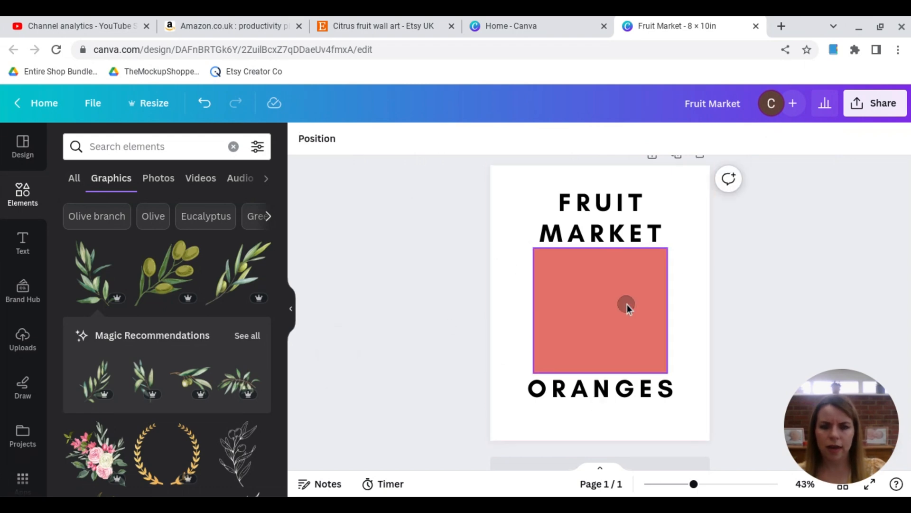
Try yellow and lime for the rectangle's fill, ending with medium green from the default solid colours
click(369, 138)
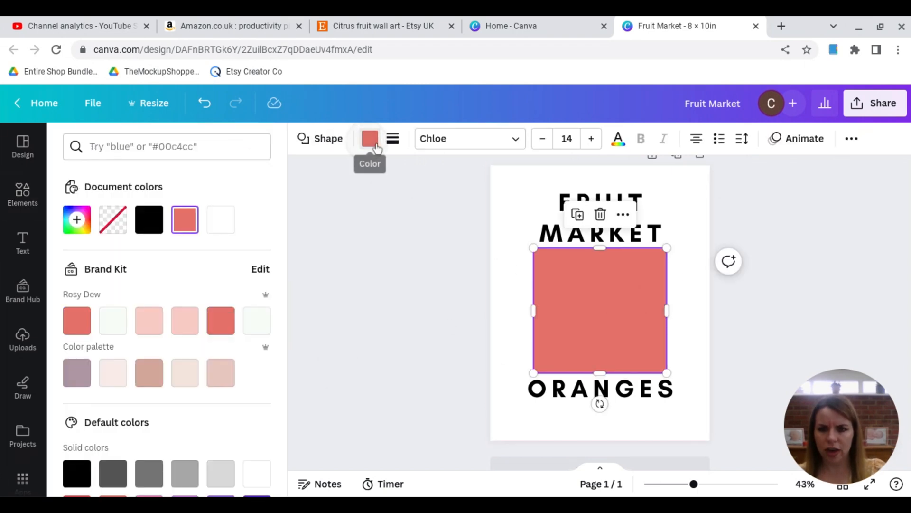
scroll(110, 360, down, 4)
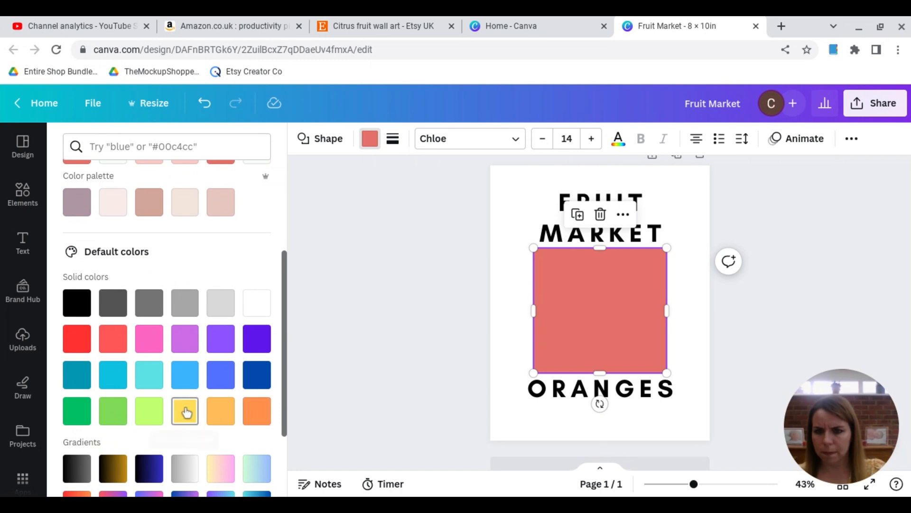
click(179, 417)
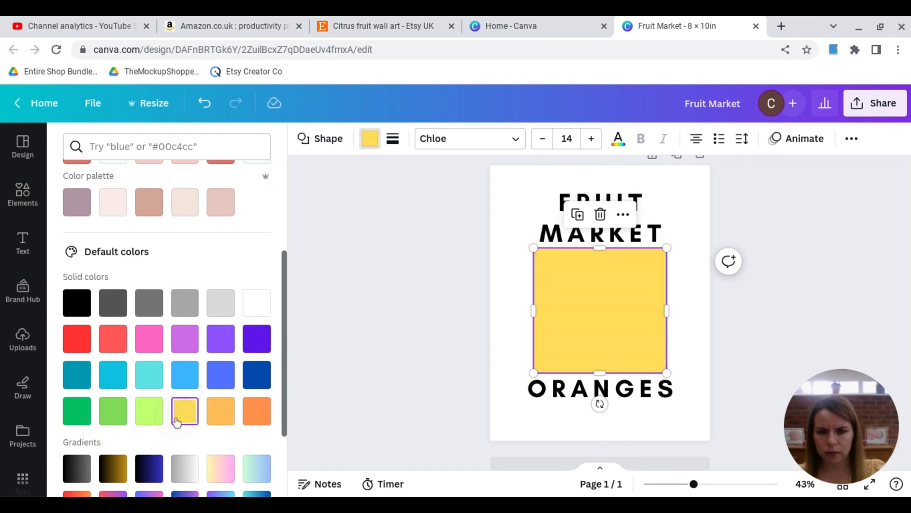
click(149, 419)
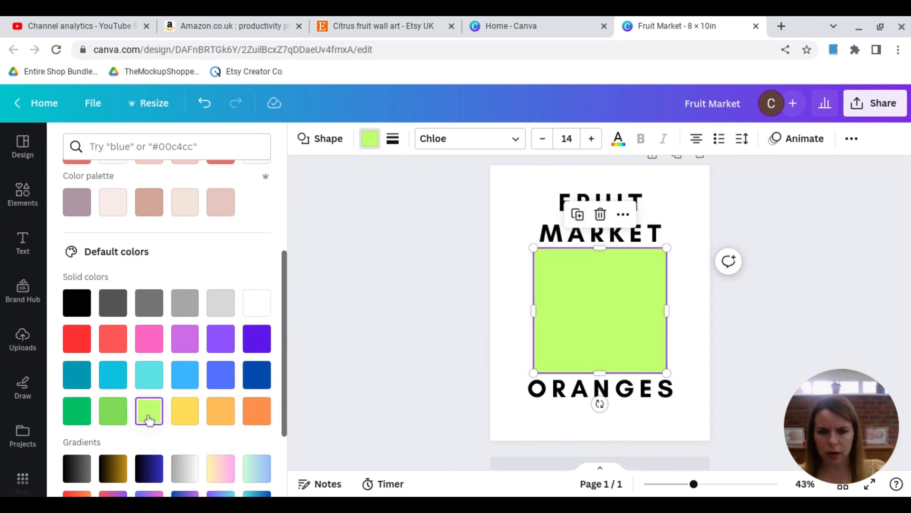
click(114, 412)
click(411, 252)
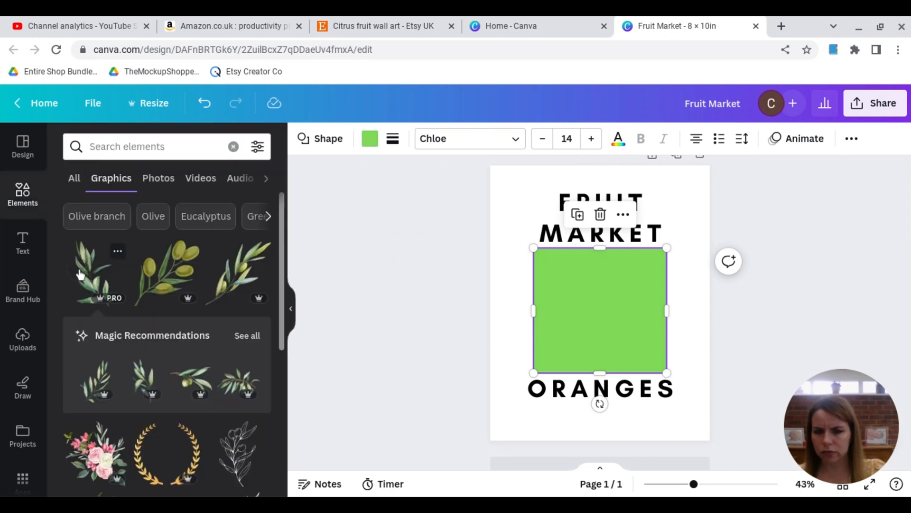
Place olive branch sprigs in the rectangle's two lower corners and flip the lower-right sprig horizontally
click(79, 275)
drag(530, 187, 556, 356)
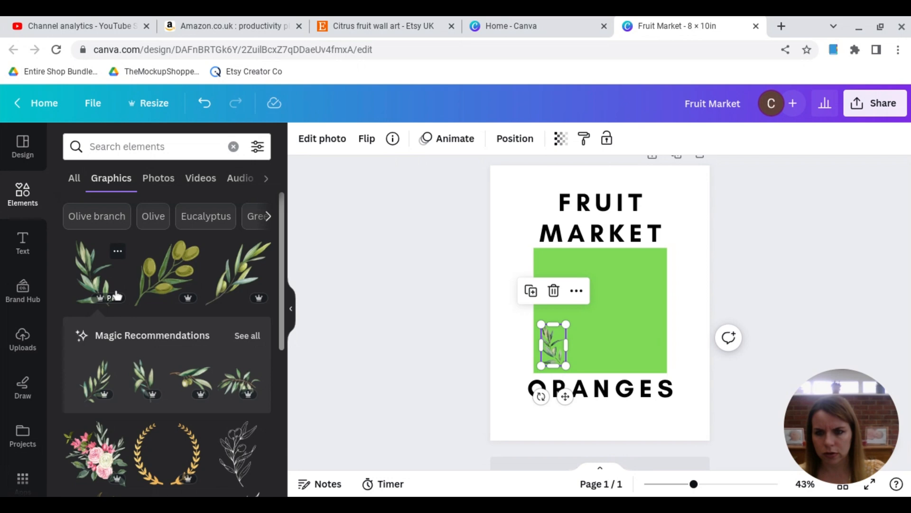
click(92, 281)
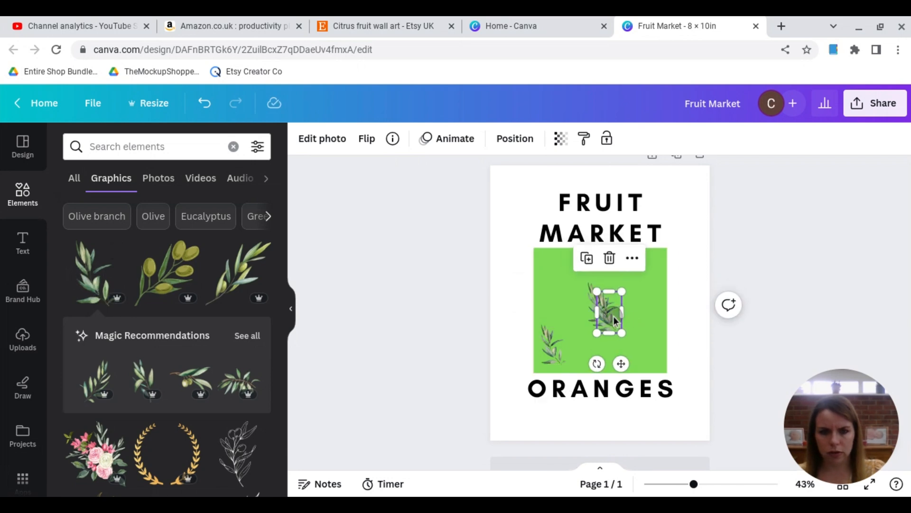
drag(615, 319, 648, 356)
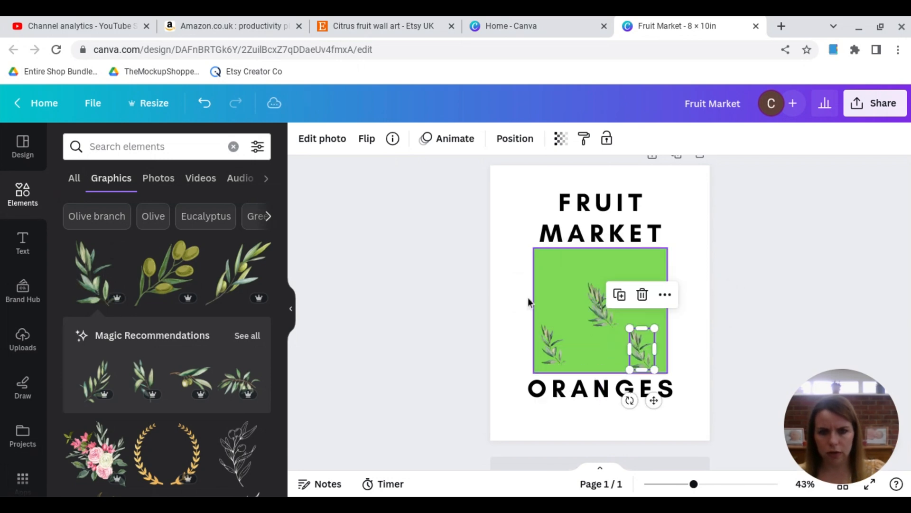
click(375, 148)
click(401, 173)
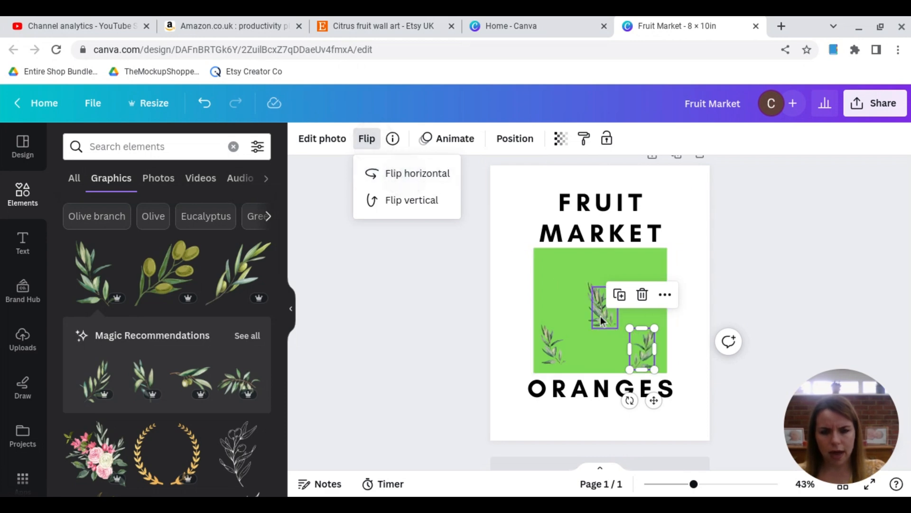
Move a sprig to the rectangle's upper-right corner and flip it horizontally, and rotate the remaining sprig near the upper left
drag(601, 320, 638, 287)
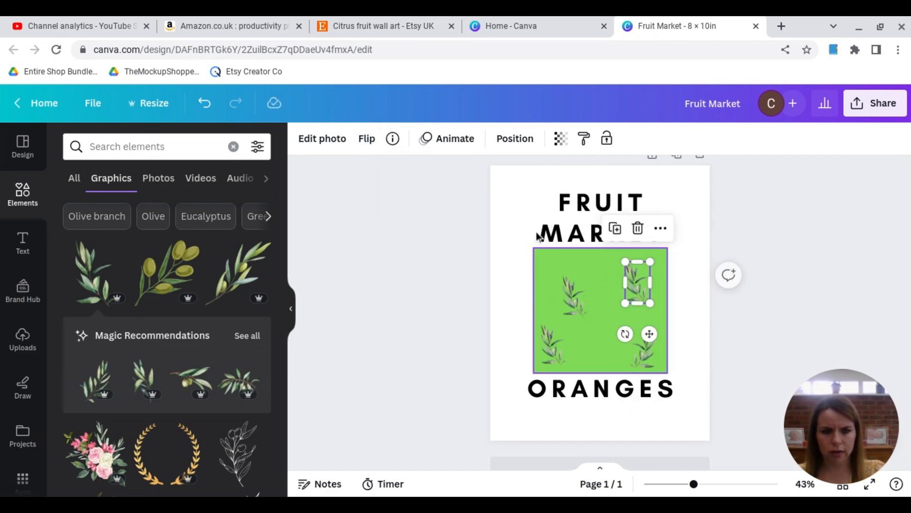
click(367, 139)
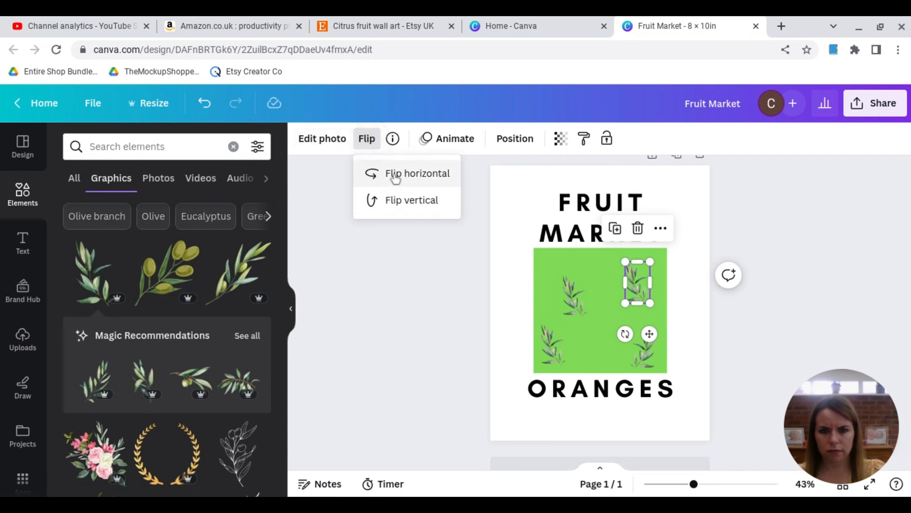
click(394, 176)
click(584, 309)
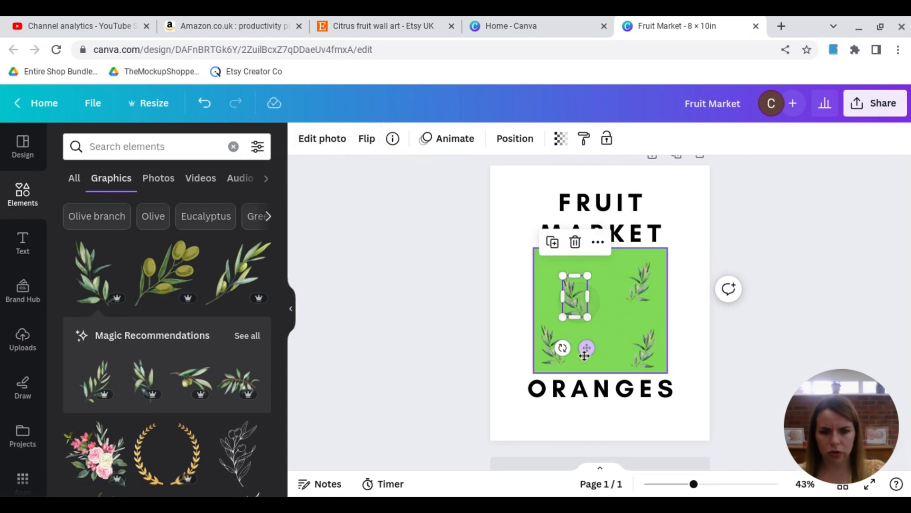
drag(562, 347, 610, 336)
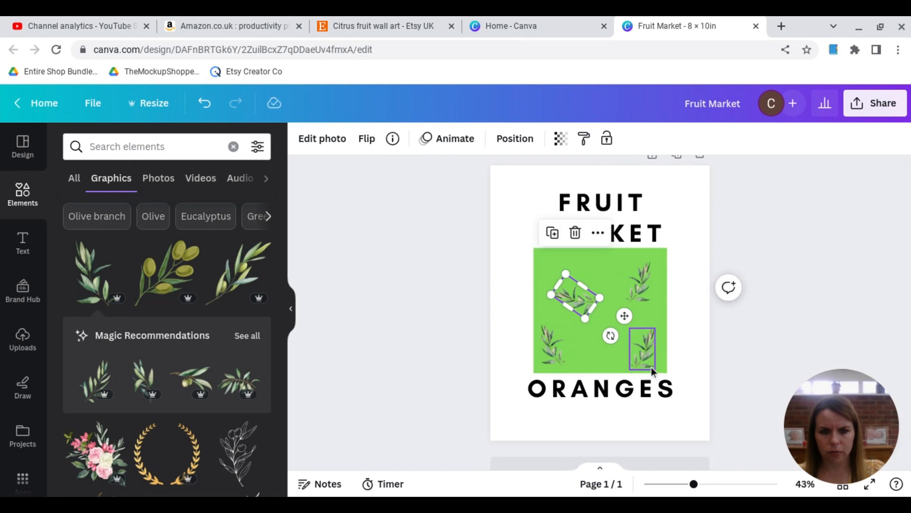
click(414, 291)
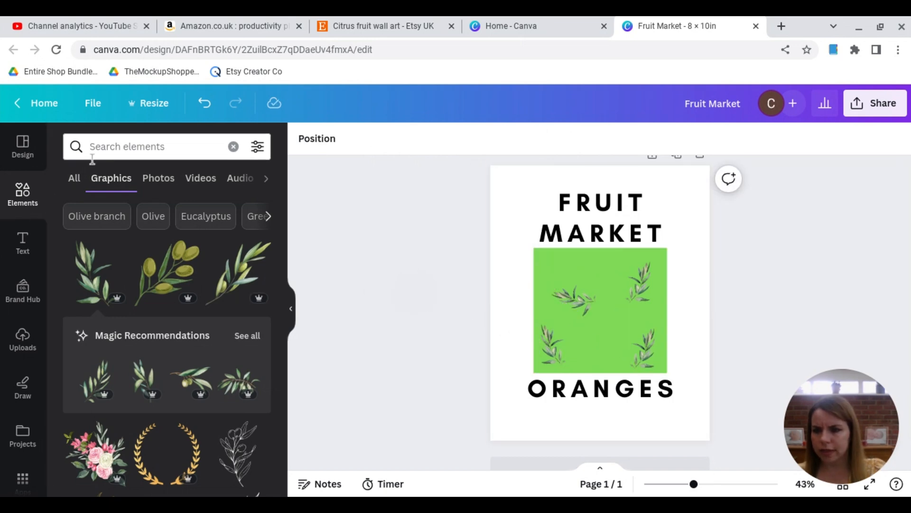
Search the graphics for "orange" and add the halved orange with green leaves to the page
click(122, 146)
text(ora)
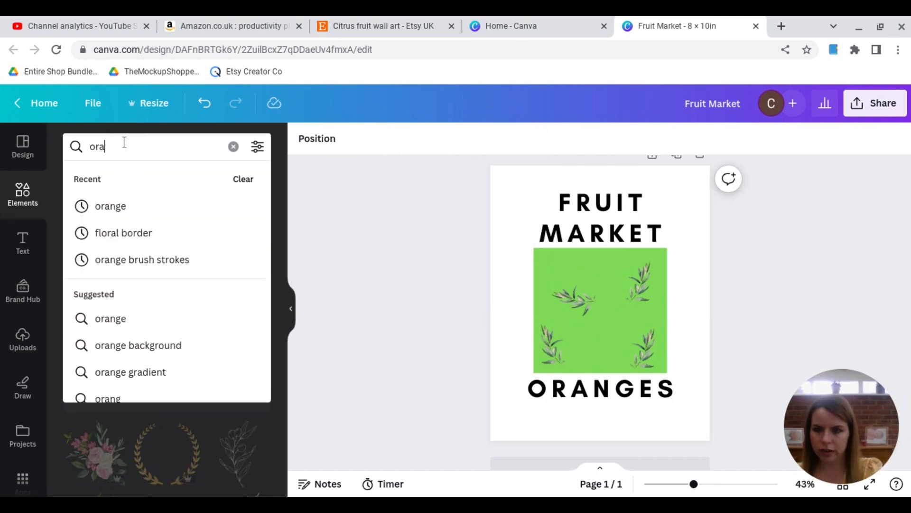
click(118, 210)
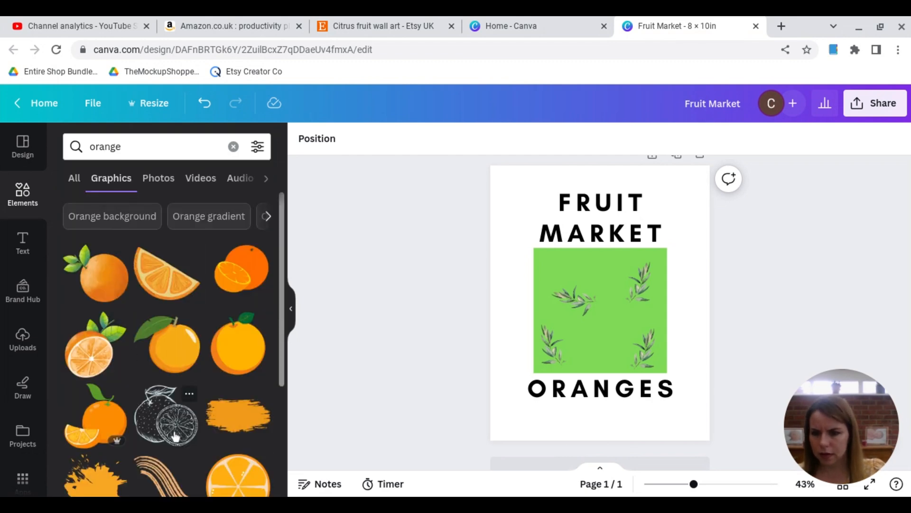
click(98, 357)
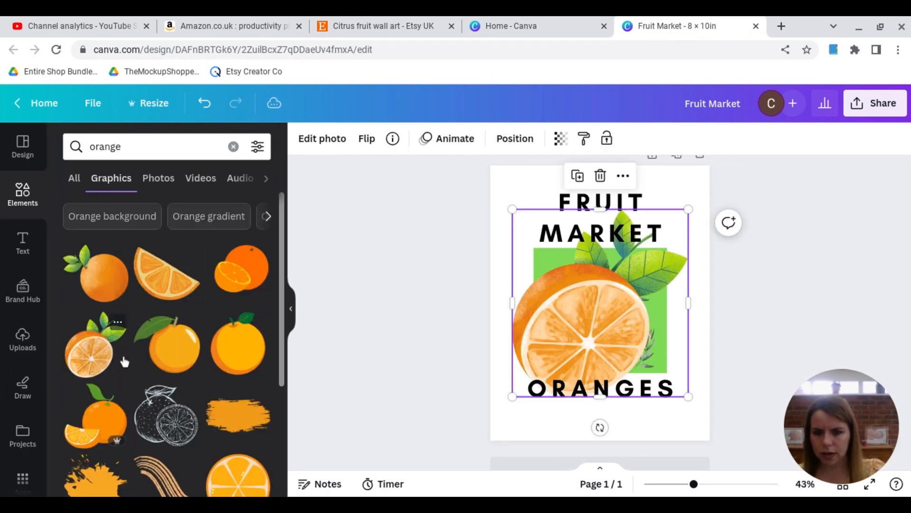
Shrink the halved orange graphic to fit inside the green rectangle and move it to the middle
drag(688, 209, 637, 267)
drag(559, 364, 588, 349)
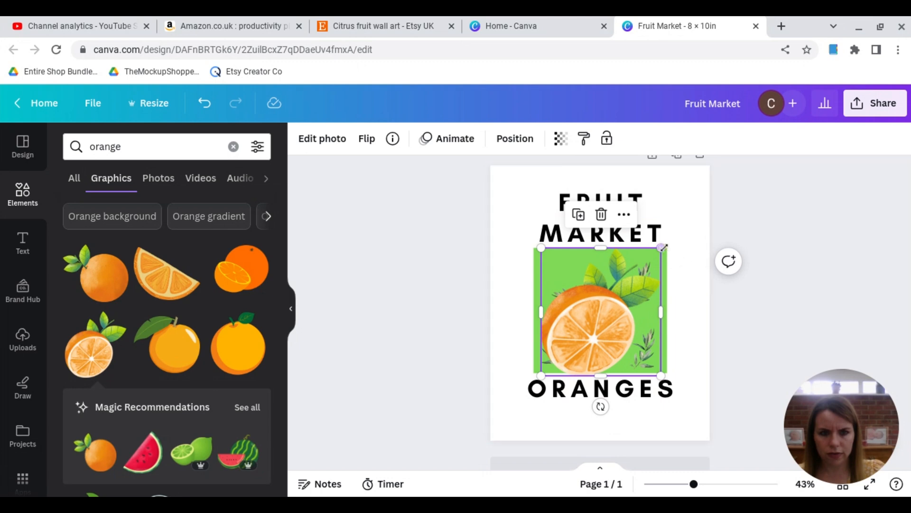
drag(663, 247, 641, 267)
mouse_move(589, 338)
mouse_down()
mouse_move(599, 325)
mouse_move(604, 331)
mouse_up()
Delete all four olive sprigs around the orange, shifting the orange aside to reach them
click(552, 345)
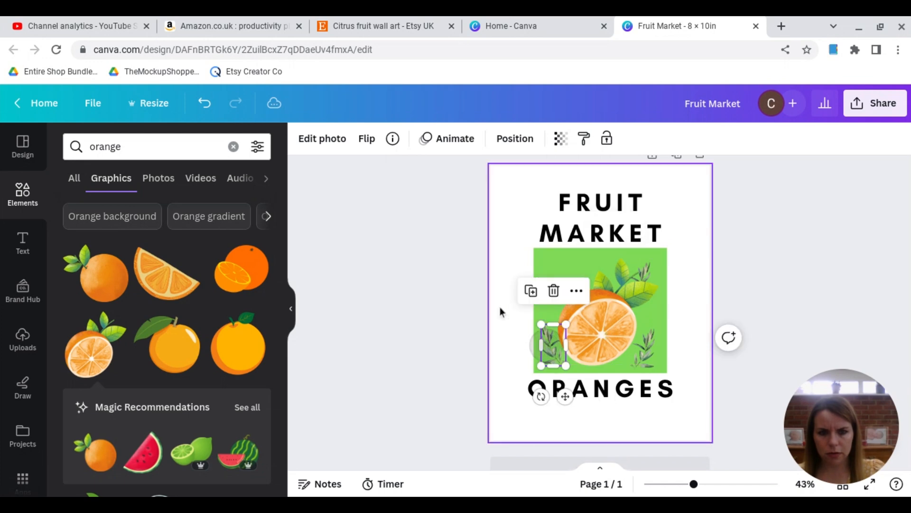
key(Delete)
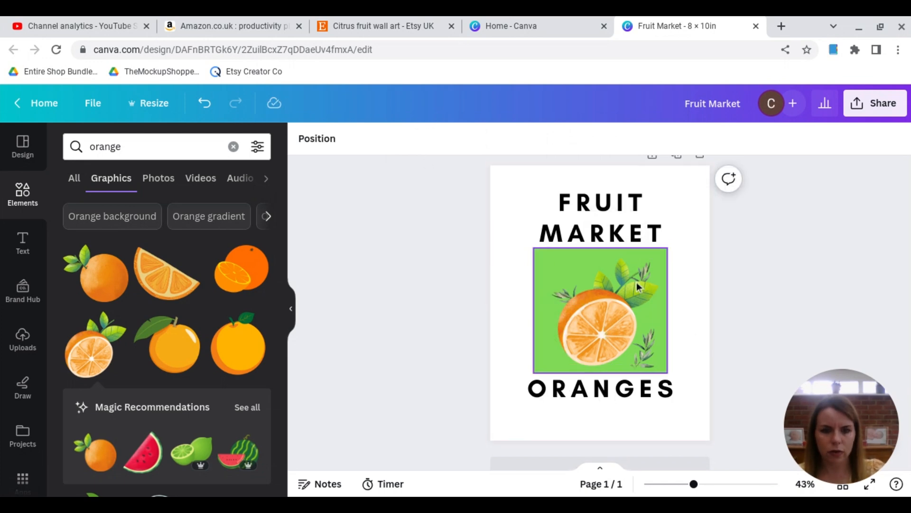
click(554, 295)
key(Delete)
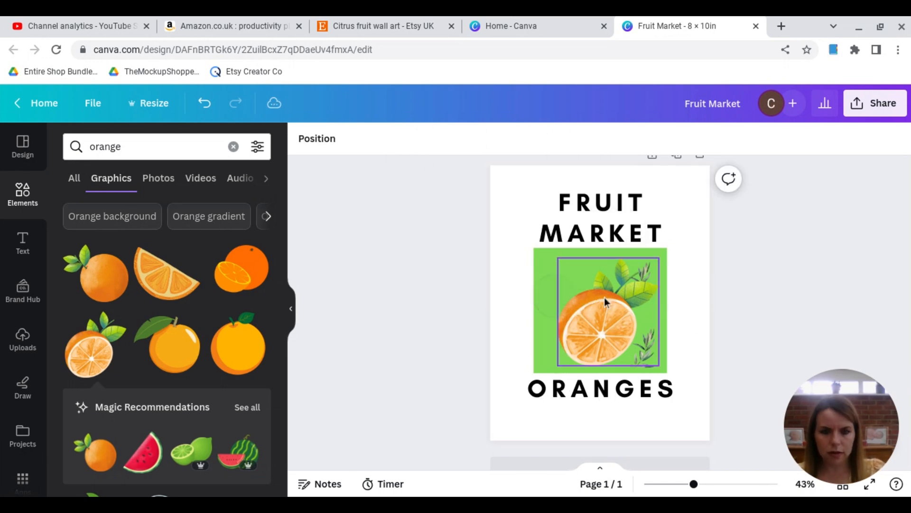
click(641, 272)
drag(583, 323, 554, 328)
click(651, 357)
key(Delete)
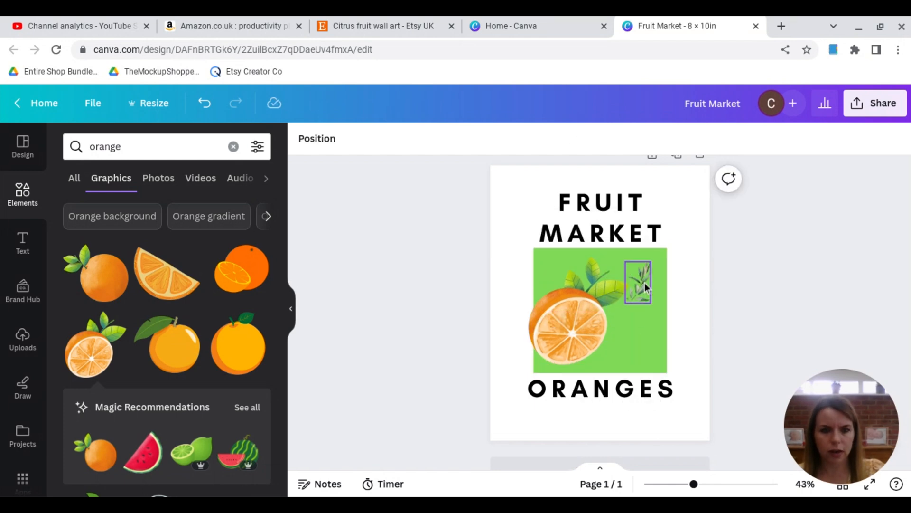
click(645, 283)
key(Delete)
Move the halved orange graphic back to the middle of the green rectangle and deselect it
drag(577, 349, 598, 328)
click(387, 348)
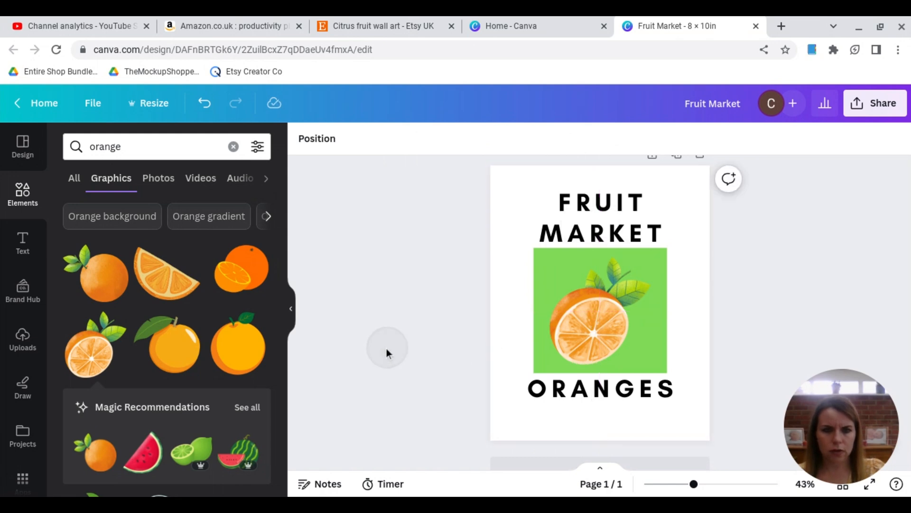
click(803, 280)
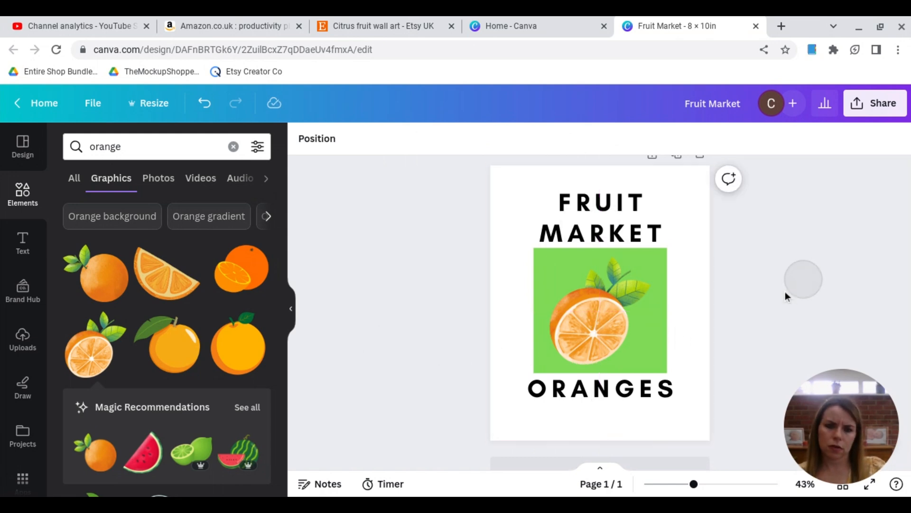
Change the page background to pink from the default solid colours
click(494, 314)
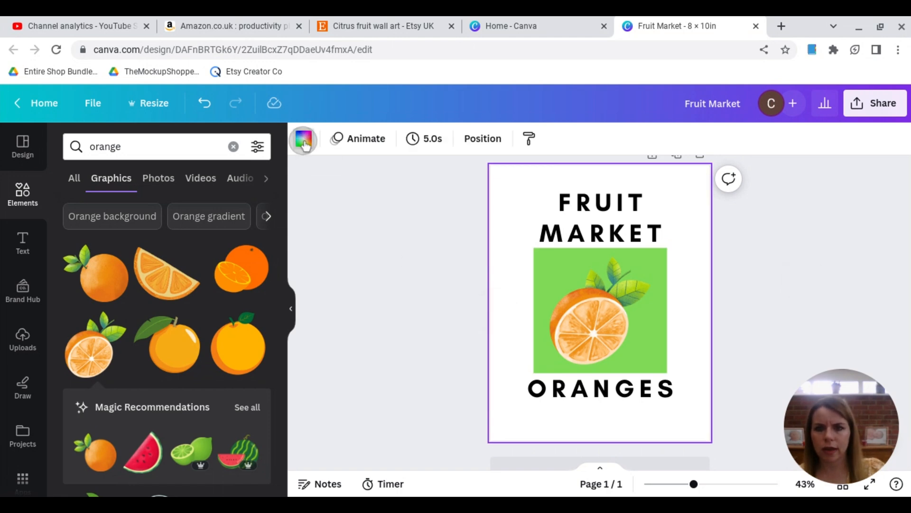
click(304, 139)
scroll(186, 349, down, 4)
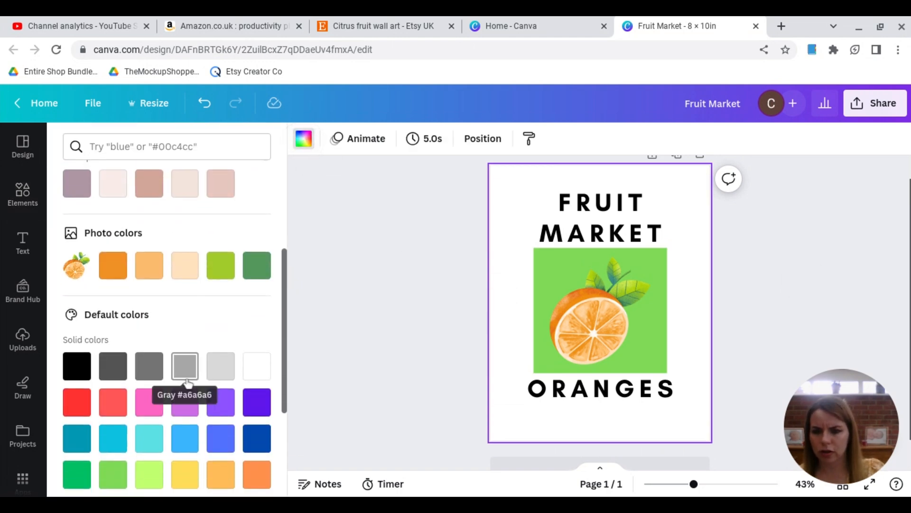
click(150, 407)
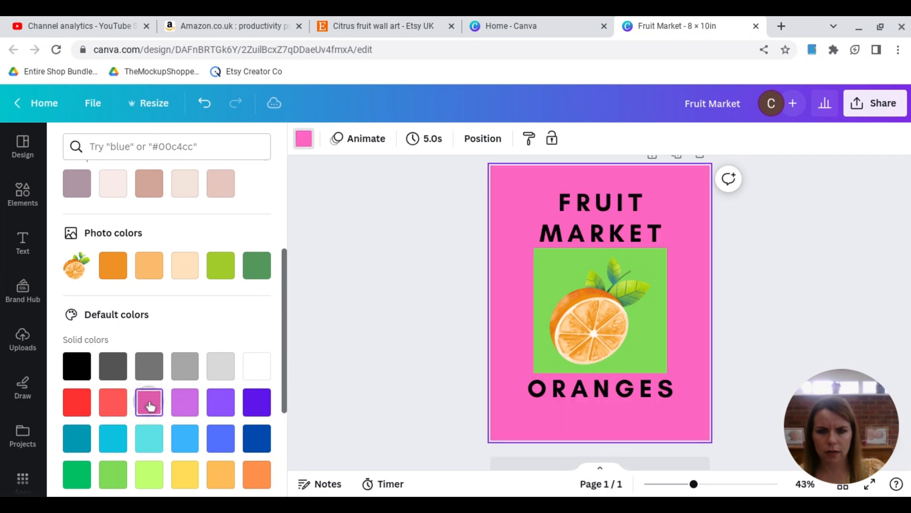
Fill the rectangle behind the orange with the same default pink as the page background
click(544, 266)
click(370, 142)
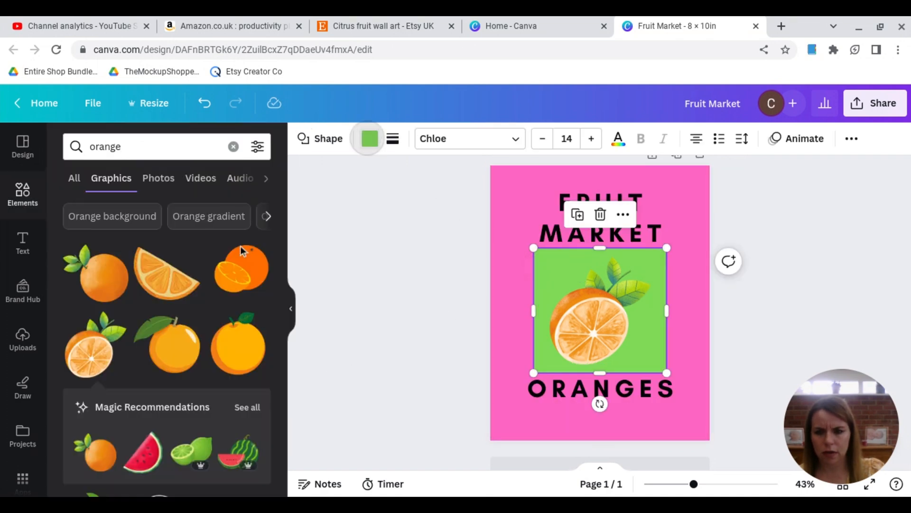
click(372, 138)
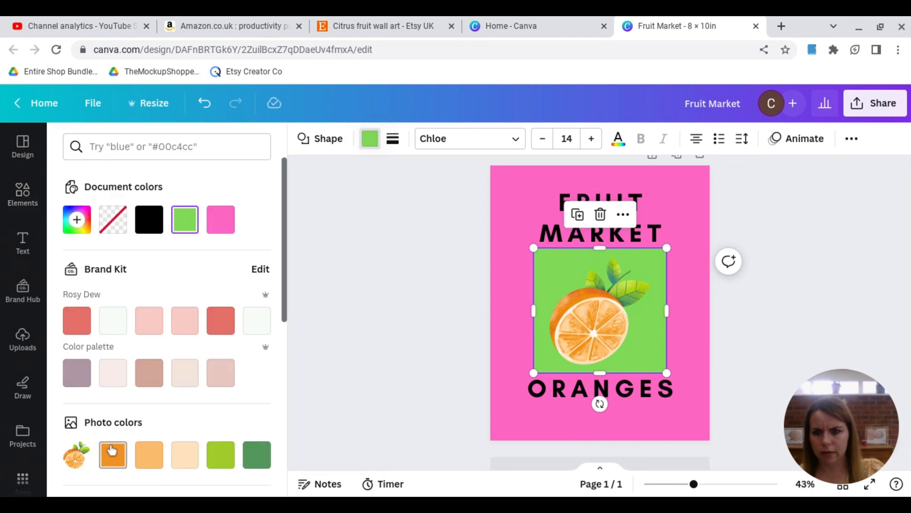
scroll(148, 427, down, 8)
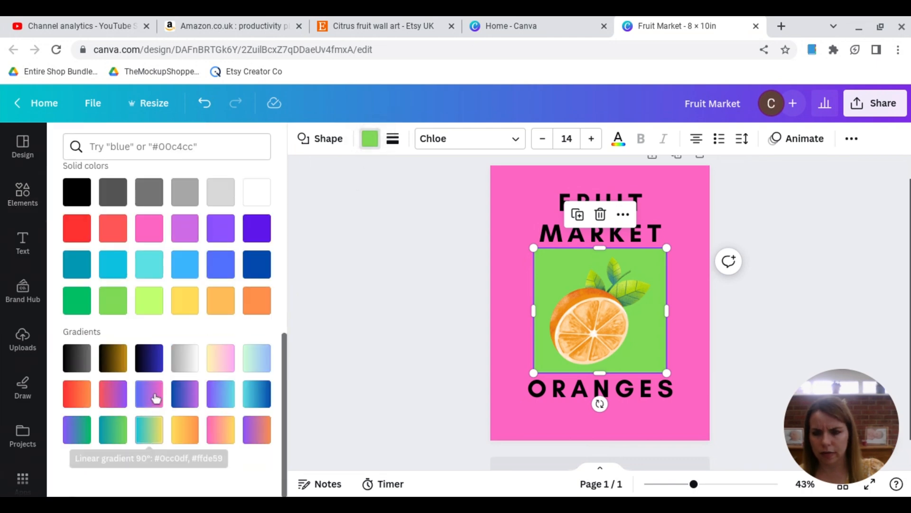
click(150, 231)
click(351, 316)
click(403, 333)
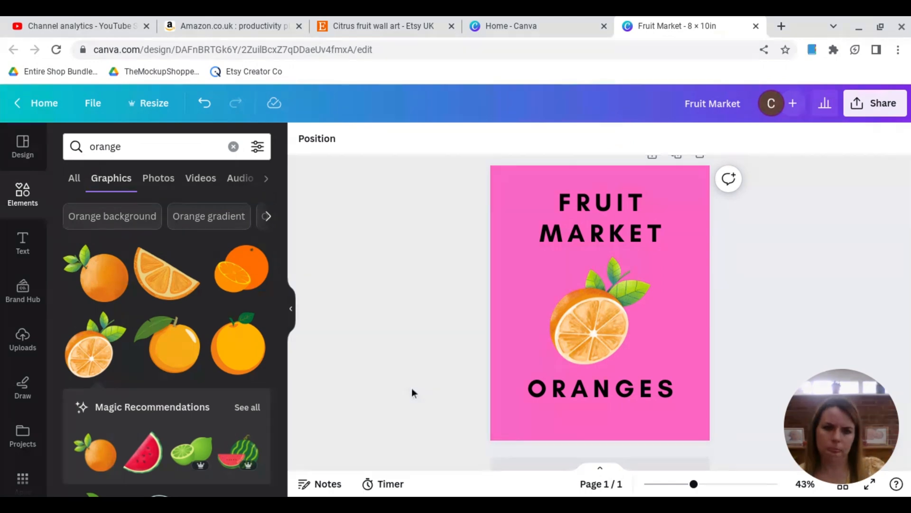
Change the FRUIT MARKET heading's text colour to yellow from the default solid colours
click(596, 210)
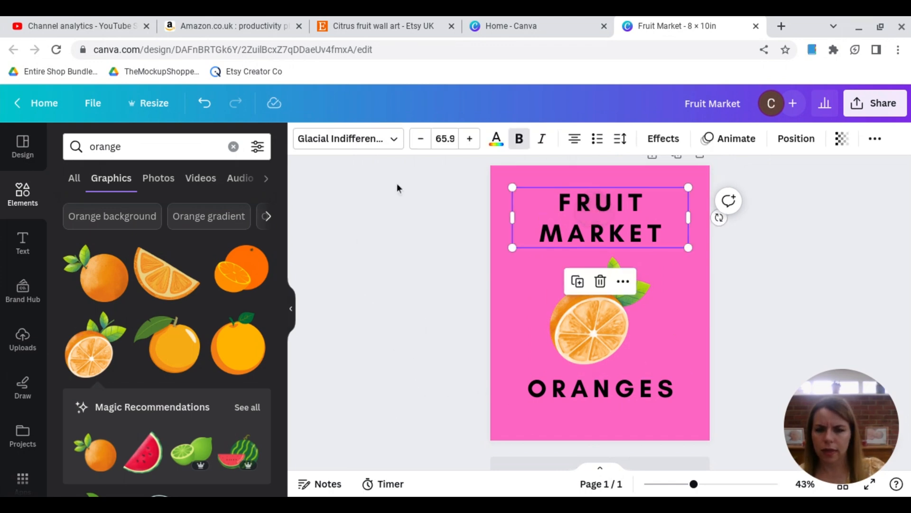
click(495, 140)
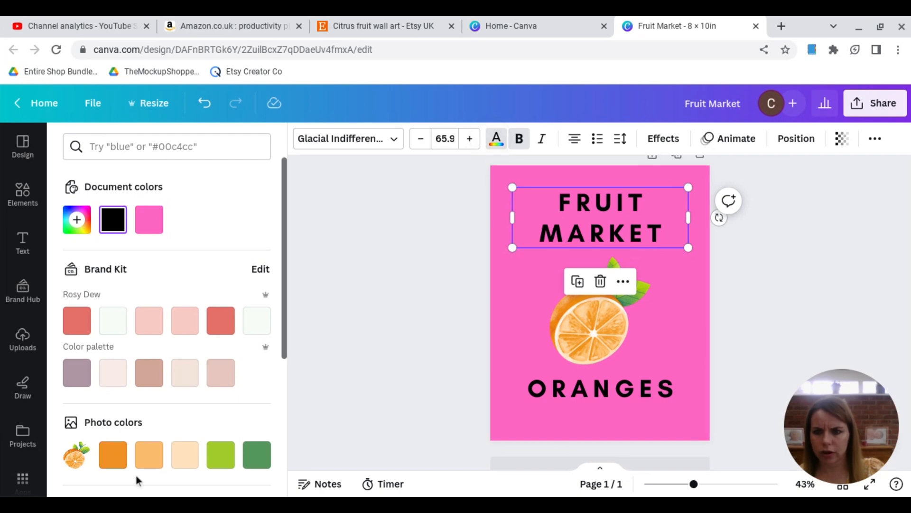
scroll(143, 469, down, 3)
click(186, 481)
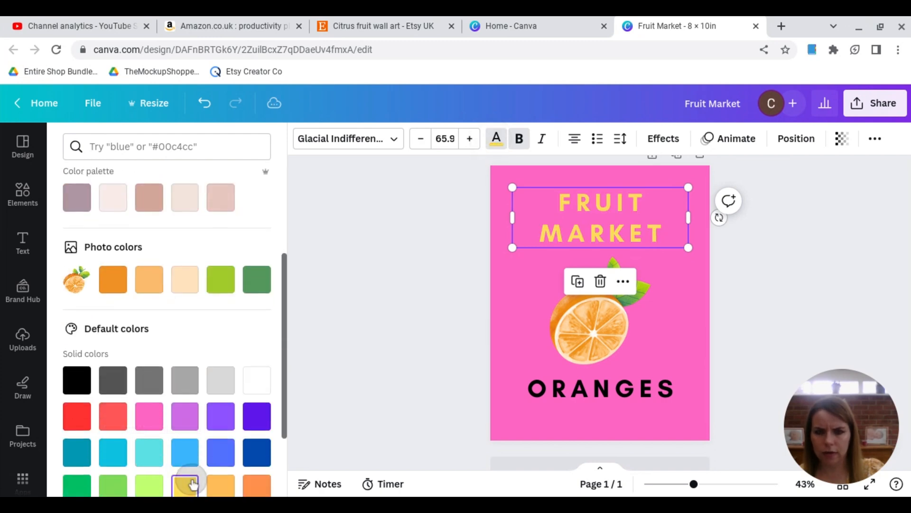
Change the ORANGES heading's text colour to the same default yellow as the FRUIT MARKET heading
click(642, 390)
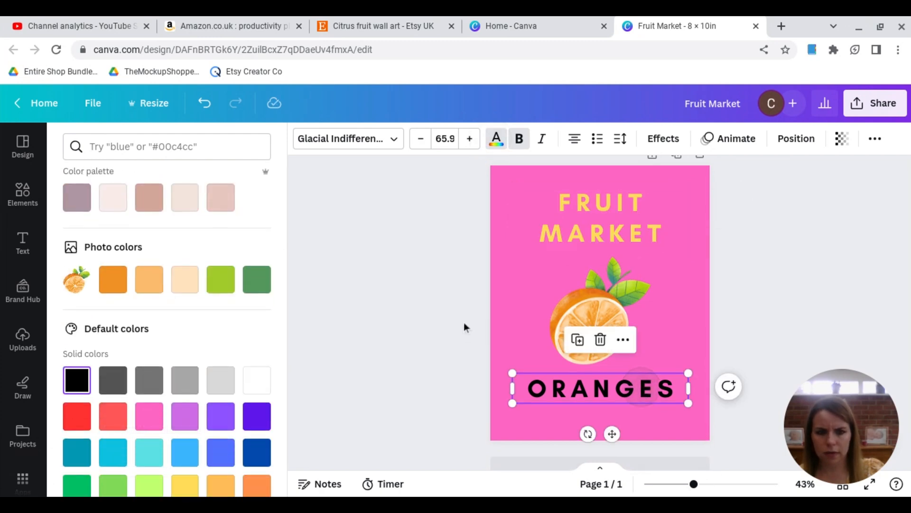
click(185, 484)
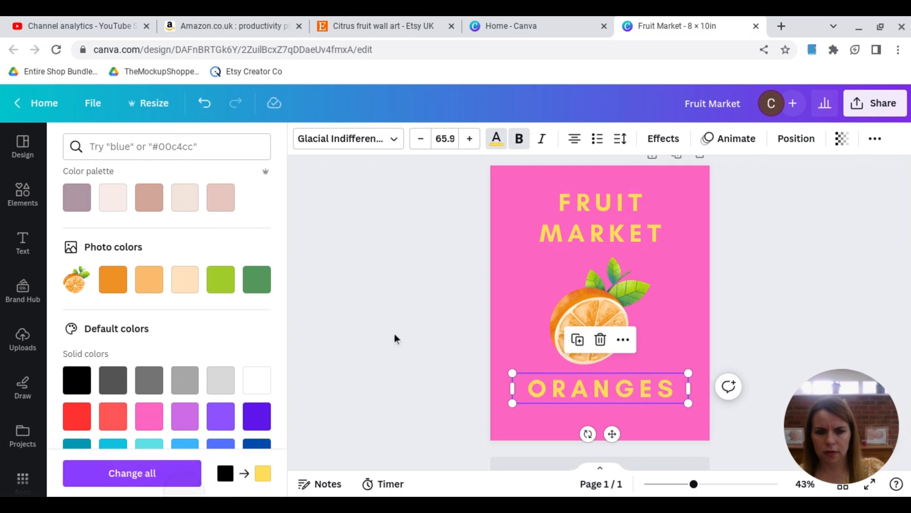
click(394, 334)
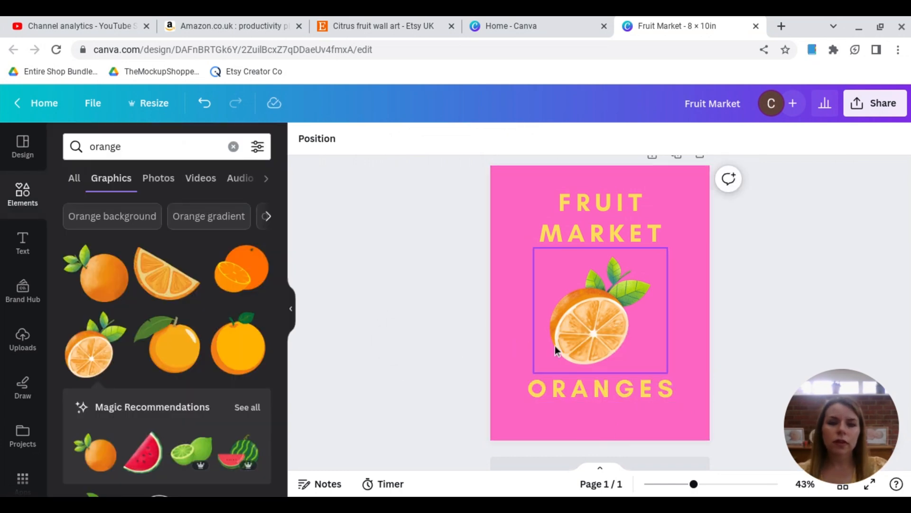
Move the halved orange graphic slightly up, away from the ORANGES heading, and deselect it
drag(584, 329, 588, 323)
click(395, 347)
click(389, 402)
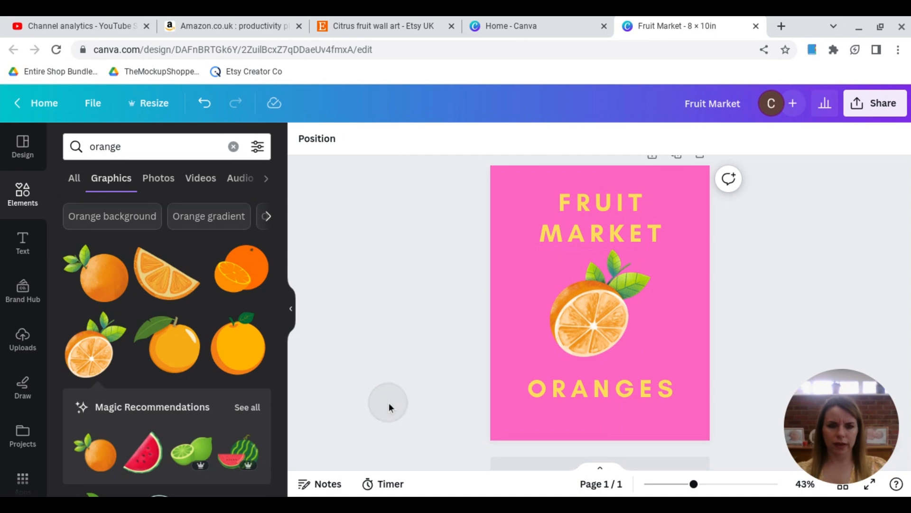
Increase the FRUIT MARKET heading's font size to 73.9 and deselect it
click(642, 219)
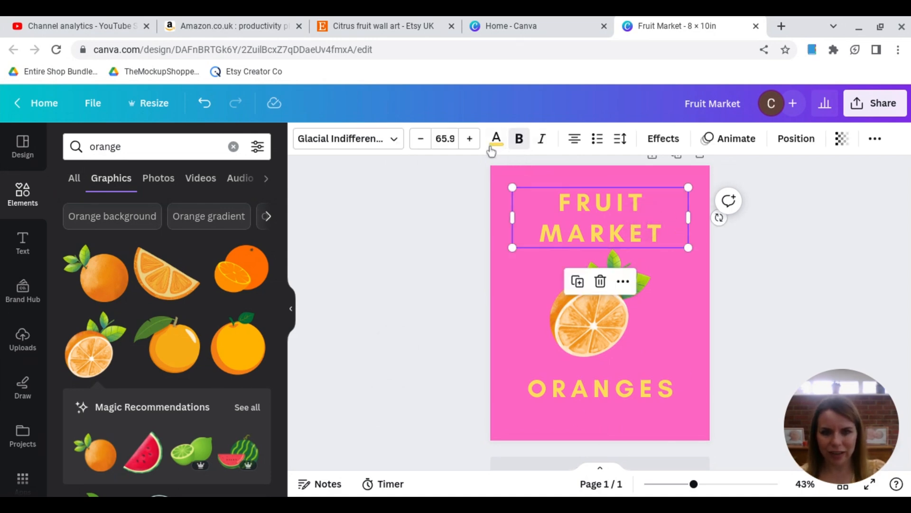
click(474, 142)
click(474, 141)
click(474, 141)
click(474, 142)
click(473, 142)
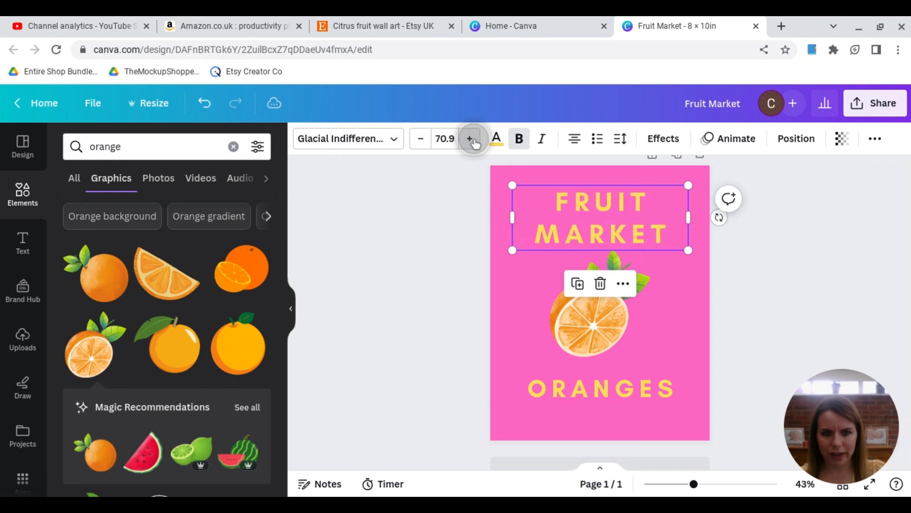
click(474, 141)
click(471, 139)
click(470, 139)
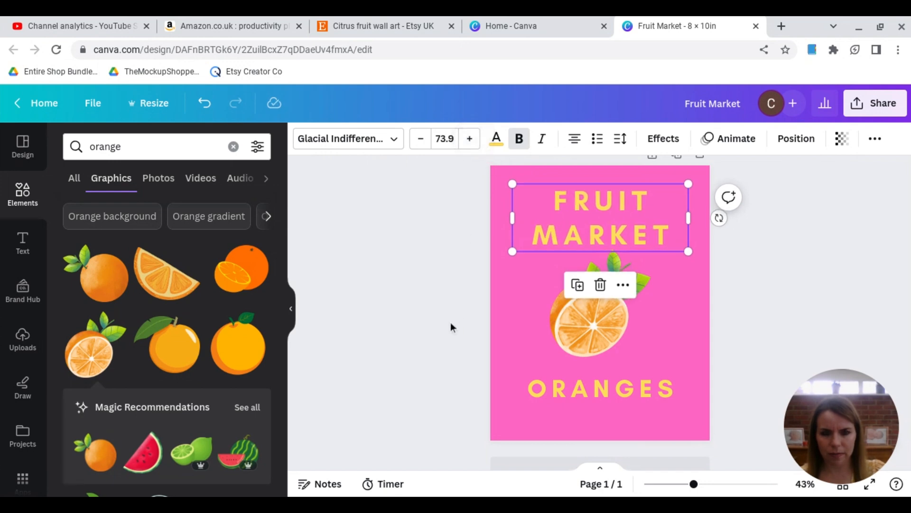
click(431, 313)
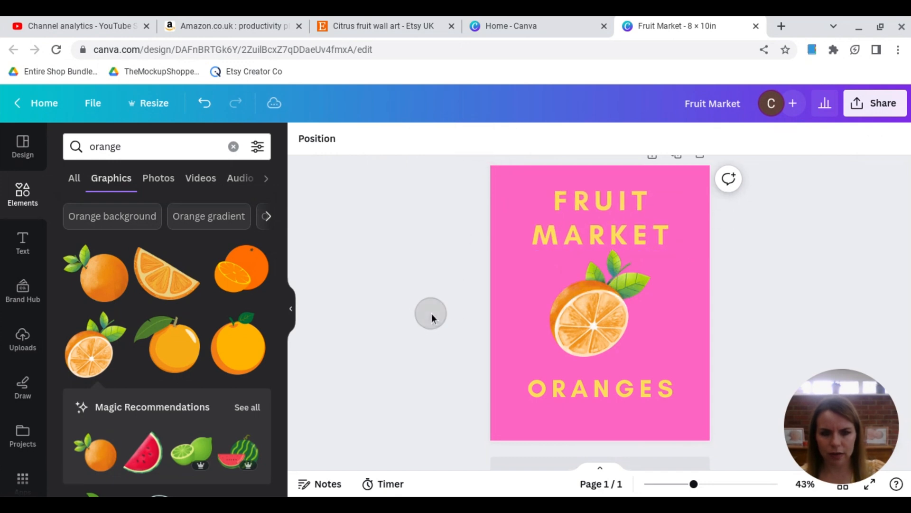
click(599, 391)
click(307, 359)
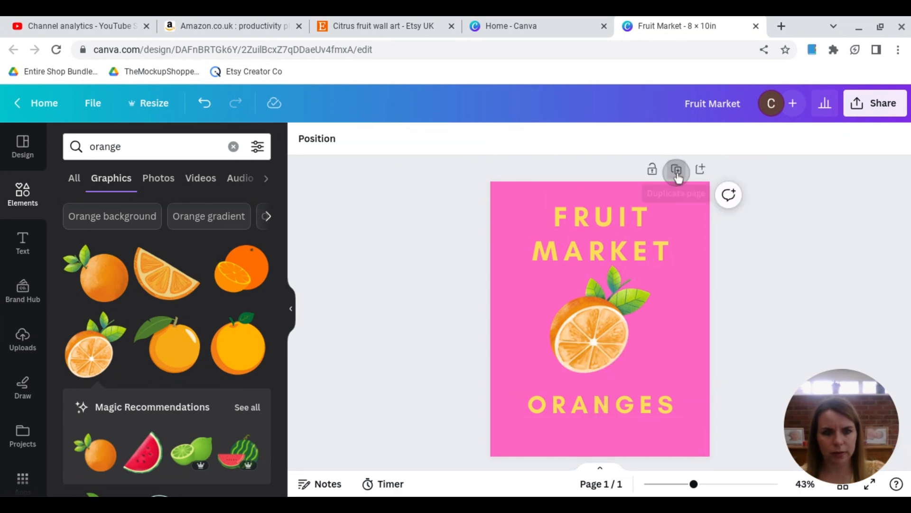
Duplicate the oranges page and delete the orange graphic from the copy
click(676, 172)
click(602, 354)
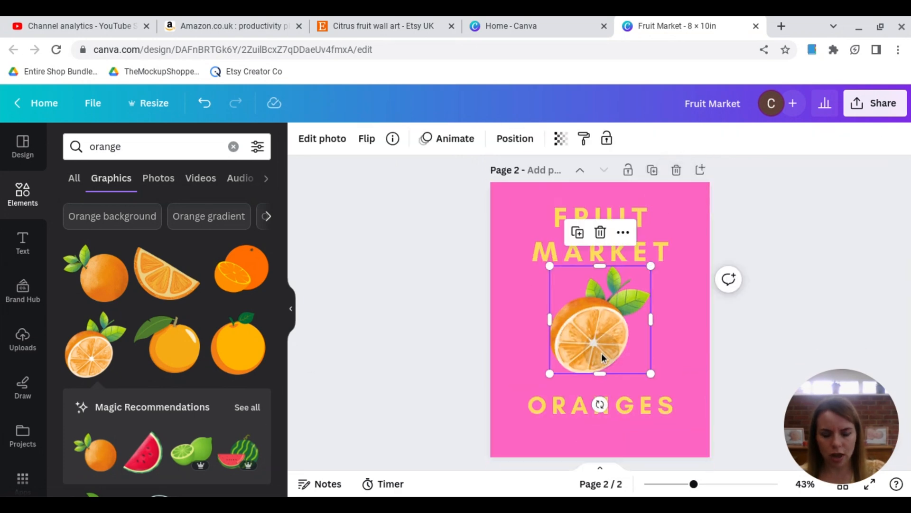
key(Delete)
Replace the orange search with a search for "lemon" graphics
click(141, 146)
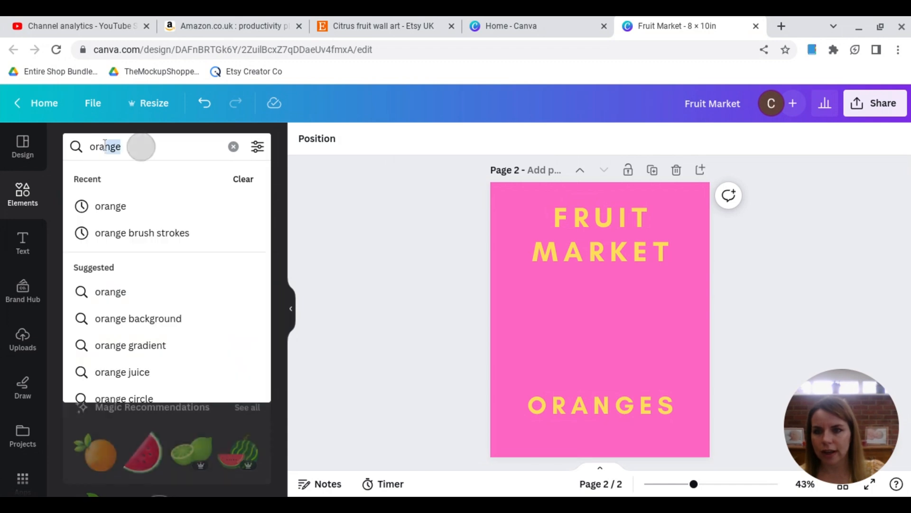
key(BackSpace)
key(BackSpace)
key(BackSpace)
key(BackSpace)
key(BackSpace)
key(BackSpace)
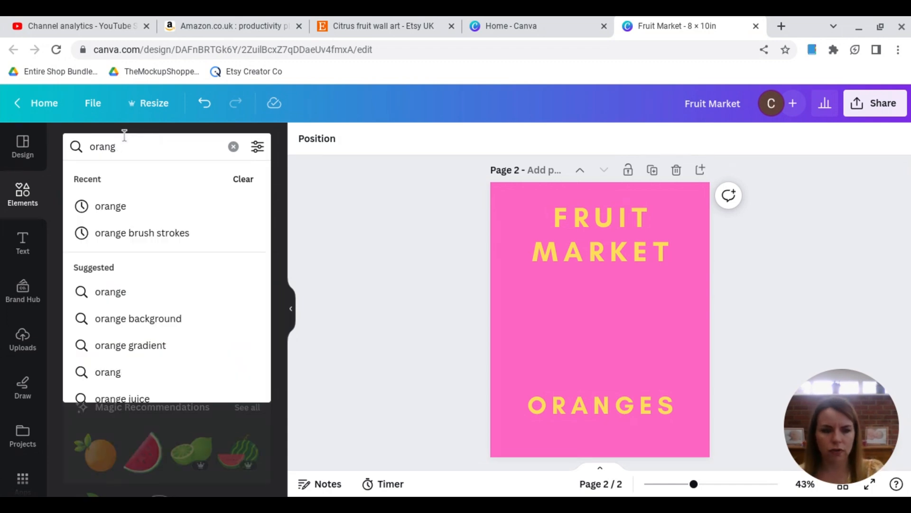
text(lemon)
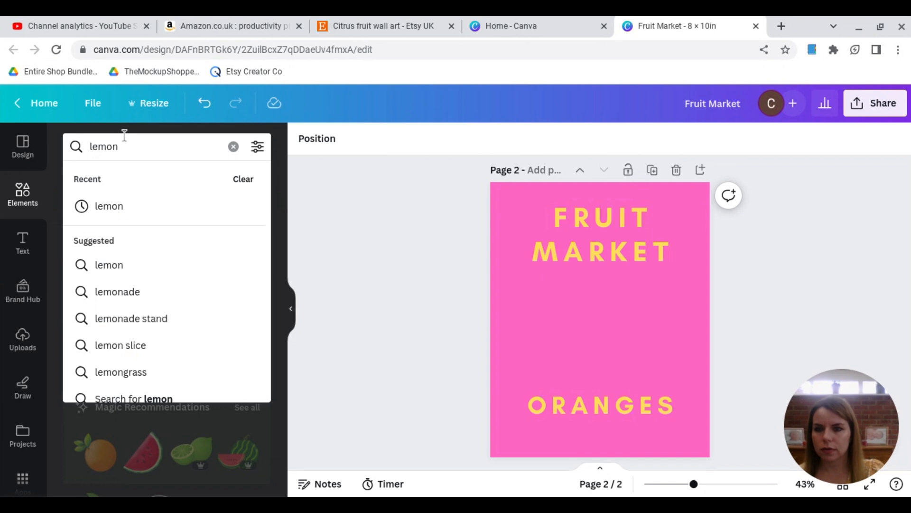
key(Return)
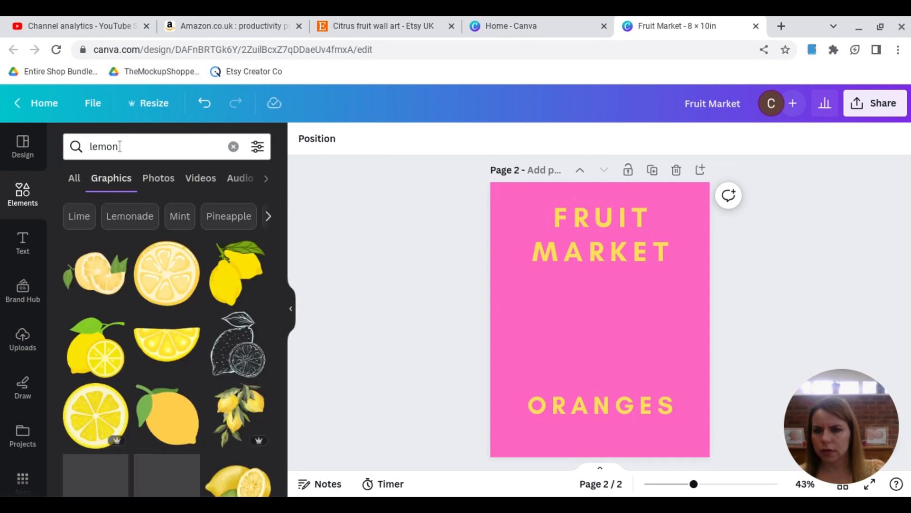
Add the bright yellow lemon graphic with a cut half and green leaf to page 2, enlarge it and centre it between the headings
click(95, 363)
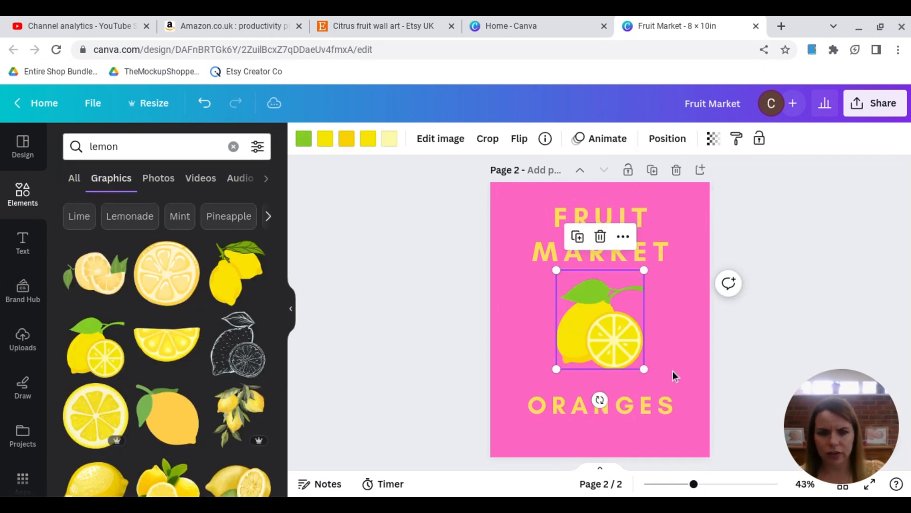
drag(644, 368, 659, 385)
drag(611, 336, 605, 333)
click(377, 354)
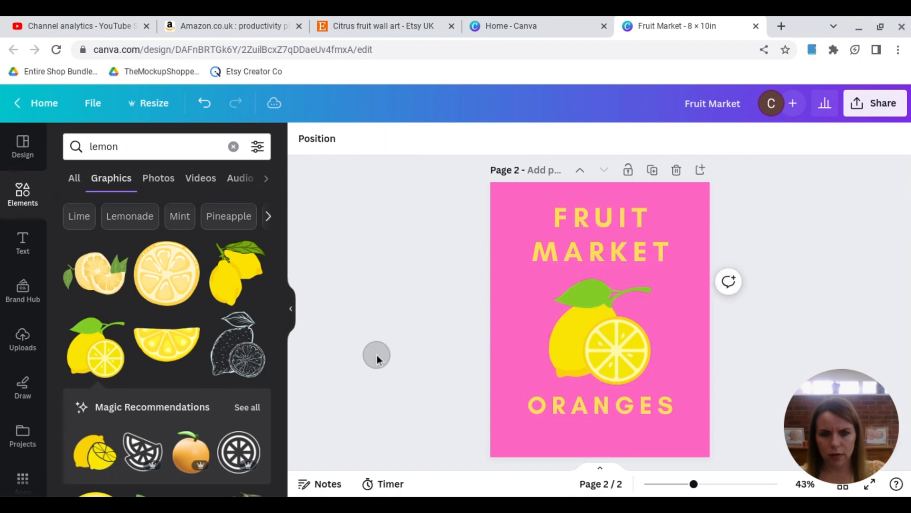
Replace the ORANGES heading on page 2 with LEMONS
click(638, 408)
drag(678, 408, 531, 409)
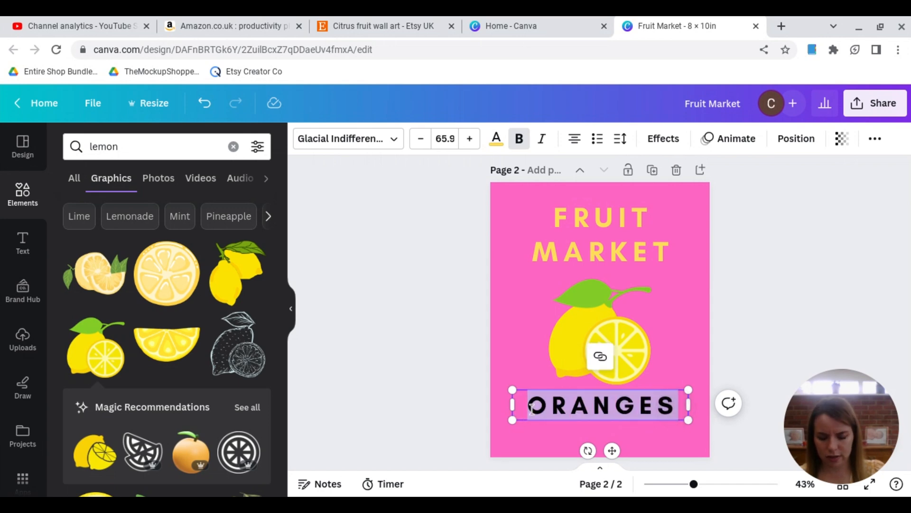
text(LEMONS)
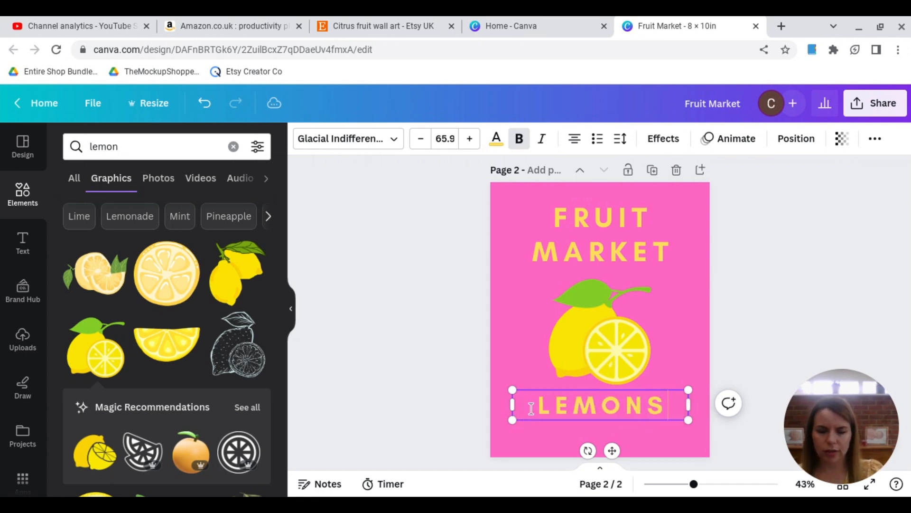
click(435, 284)
Compare the two pages and delete the bright yellow lemon graphic from page 2
scroll(433, 289, up, 2)
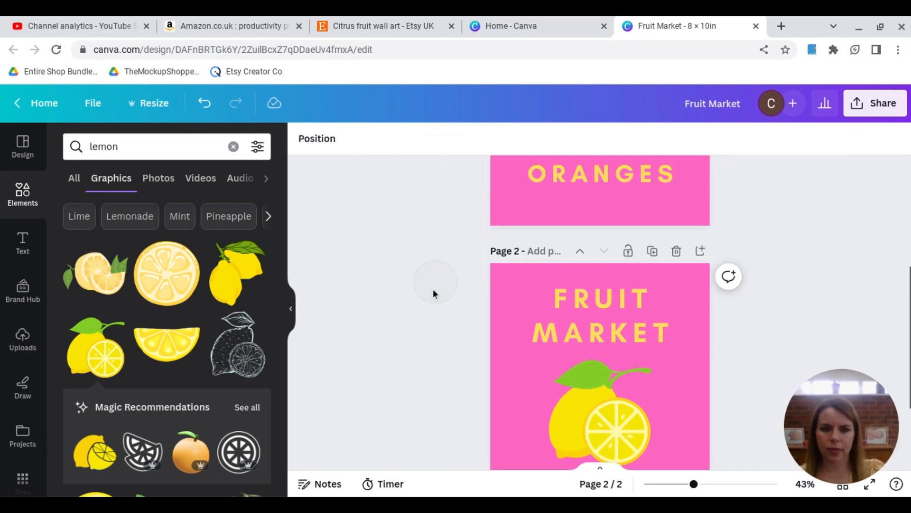
scroll(433, 288, up, 2)
scroll(433, 290, down, 3)
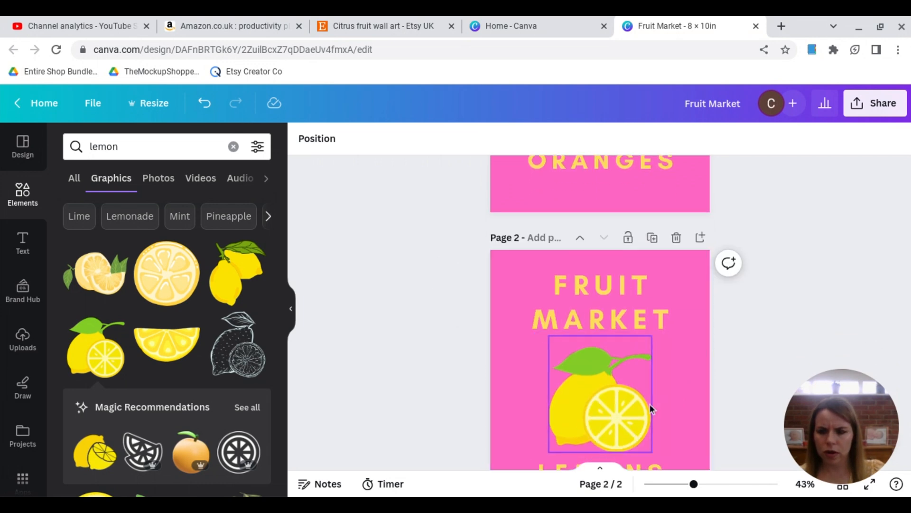
scroll(636, 403, down, 1)
click(611, 398)
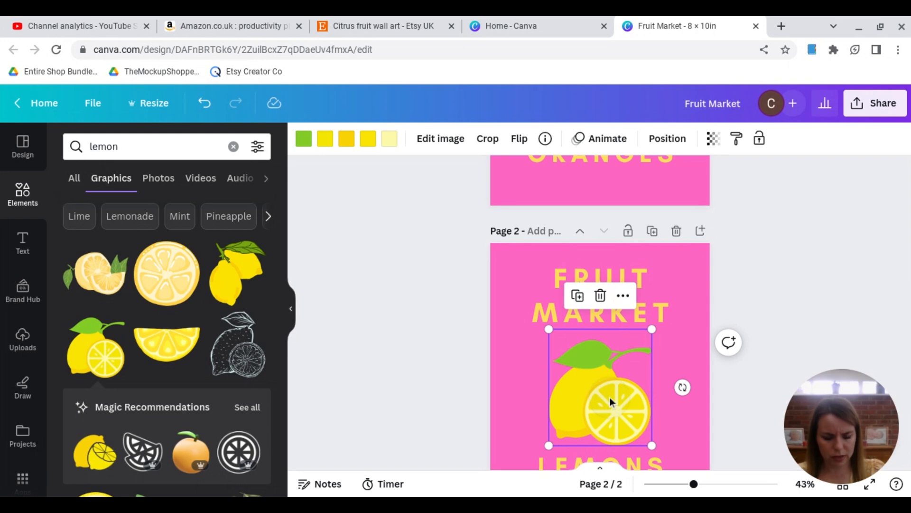
key(Delete)
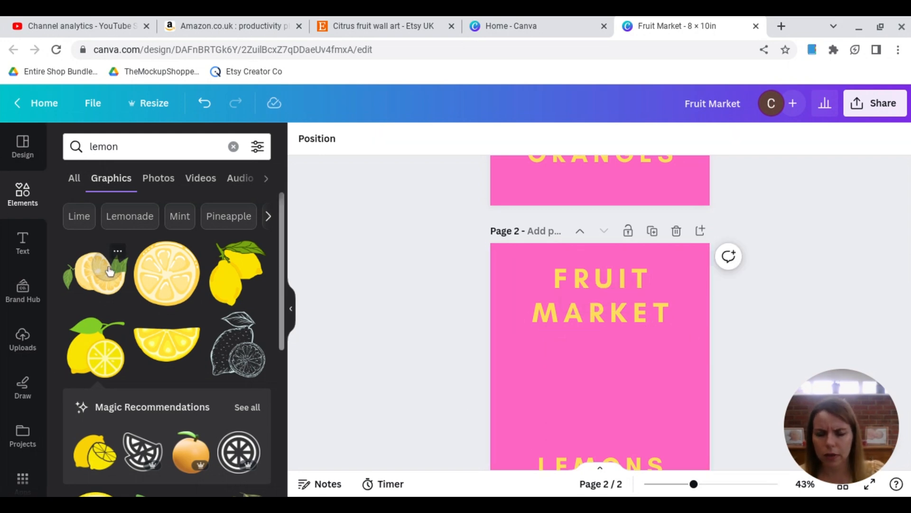
Add the pale cut lemons graphic with green leaves to page 2, enlarge it and centre it between the headings
click(109, 270)
drag(648, 413, 678, 430)
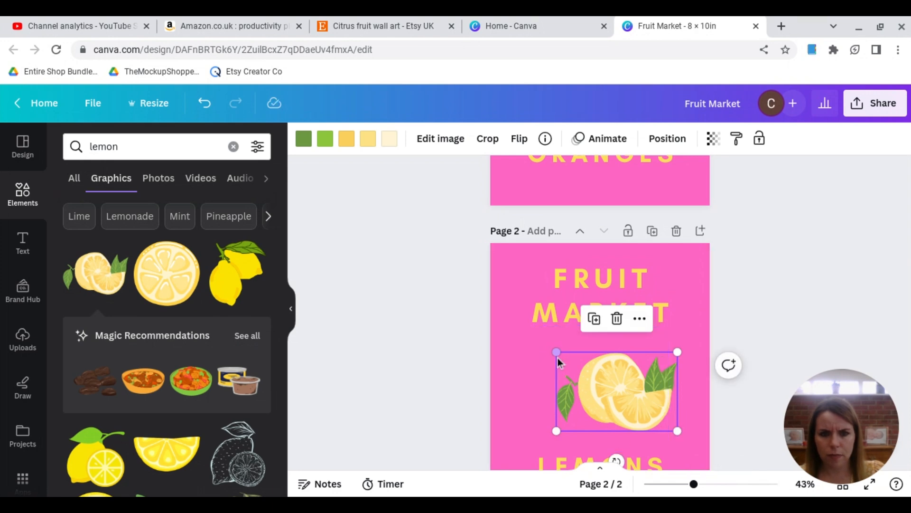
drag(556, 353, 528, 335)
mouse_move(609, 388)
mouse_down()
mouse_move(610, 405)
mouse_move(614, 397)
mouse_up()
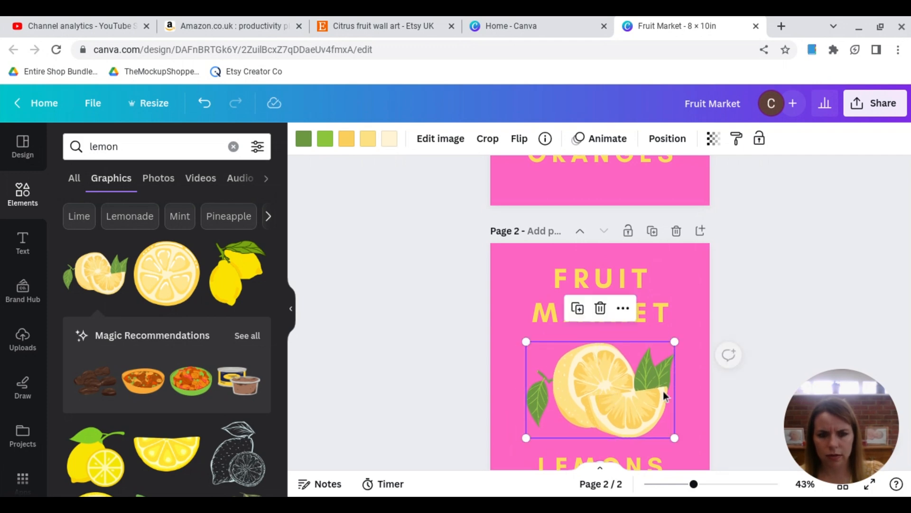
click(772, 317)
Compare the oranges and lemons pages, and duplicate the lemons page as page 3
scroll(766, 326, up, 5)
scroll(766, 326, down, 5)
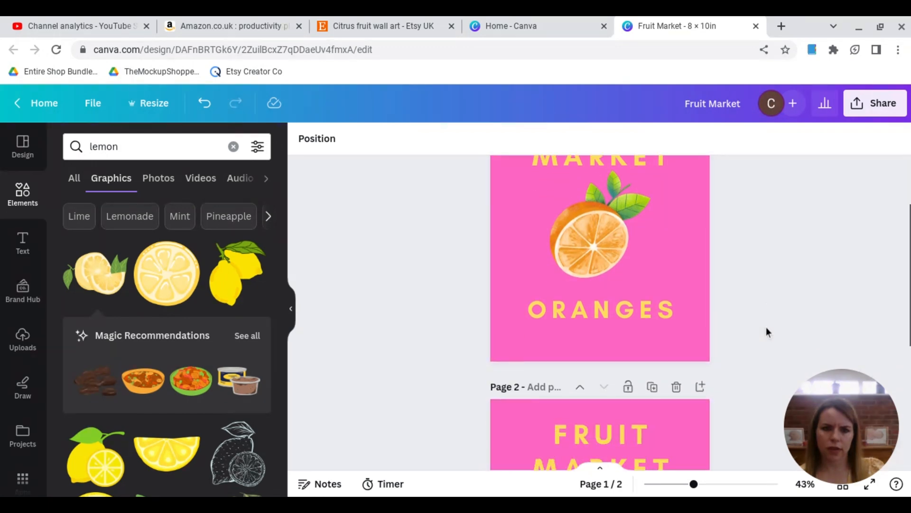
scroll(765, 328, down, 3)
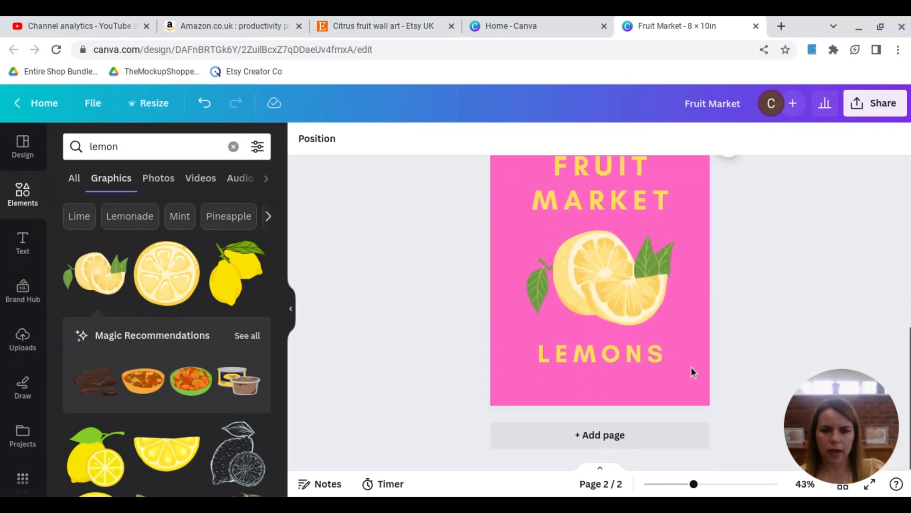
scroll(702, 351, up, 2)
scroll(700, 351, up, 5)
scroll(698, 342, down, 3)
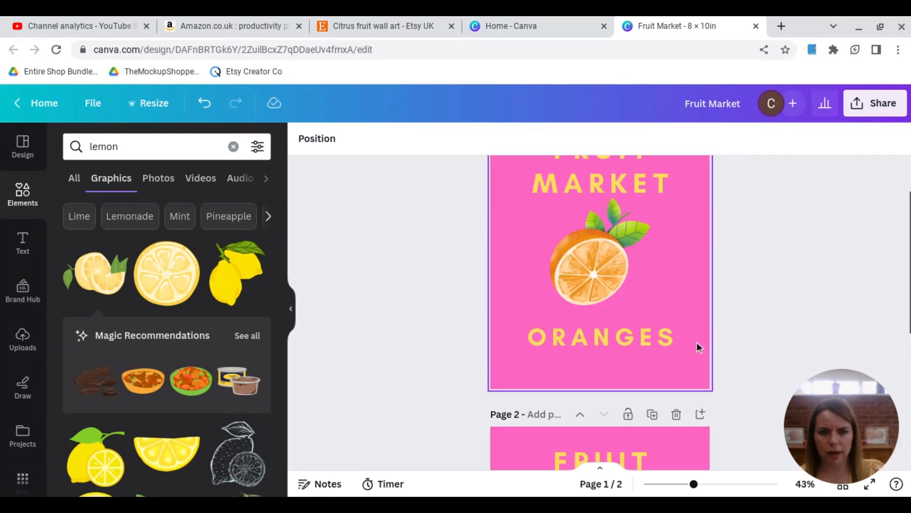
click(652, 296)
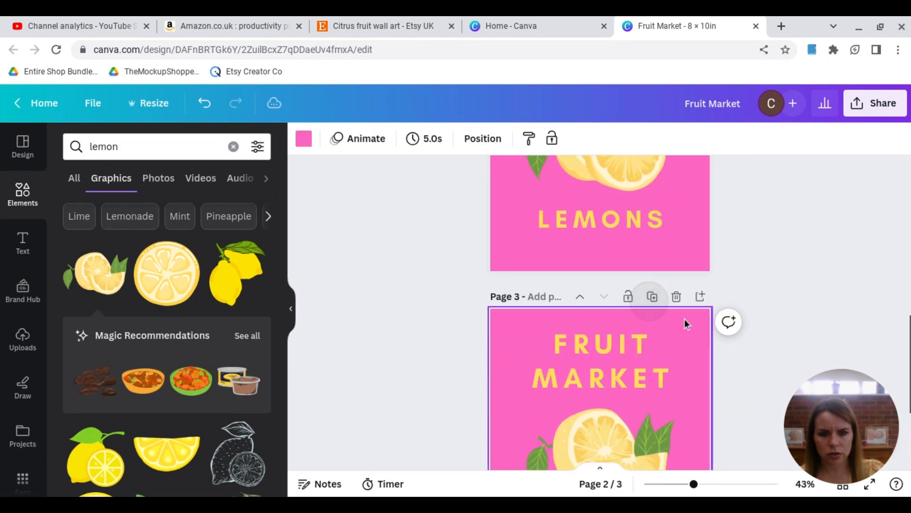
Replace the LEMONS heading on page 3 with LIMES
scroll(747, 362, down, 4)
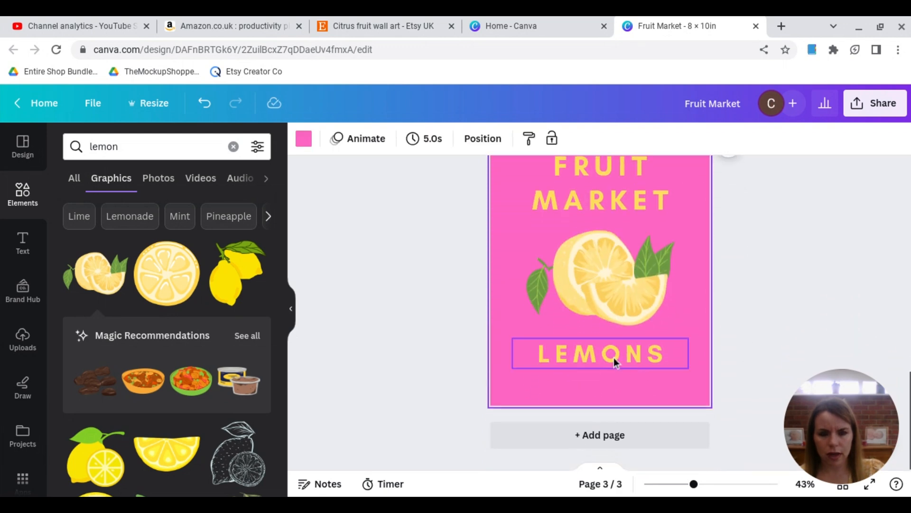
click(614, 354)
drag(673, 354, 533, 356)
text(LIMES)
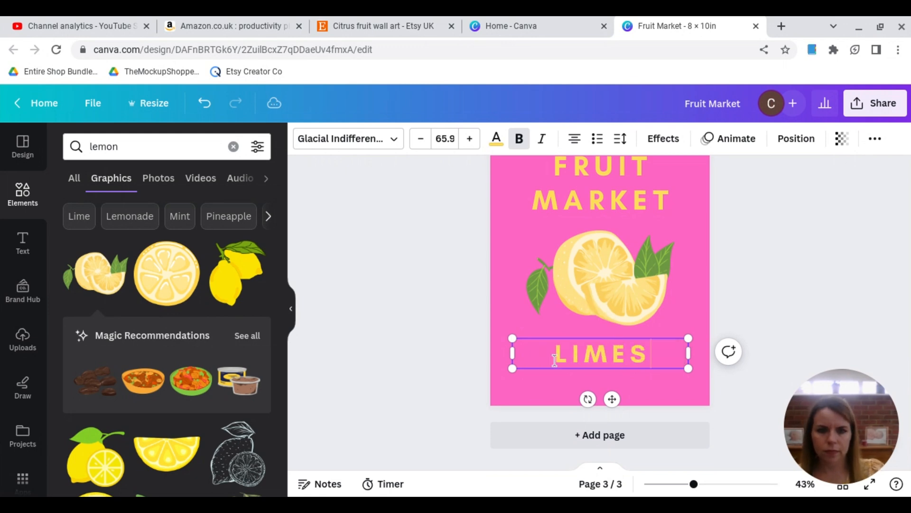
Replace the lemon graphic on page 3 with the two cut limes and leaves graphic from a search for "lime"
click(638, 285)
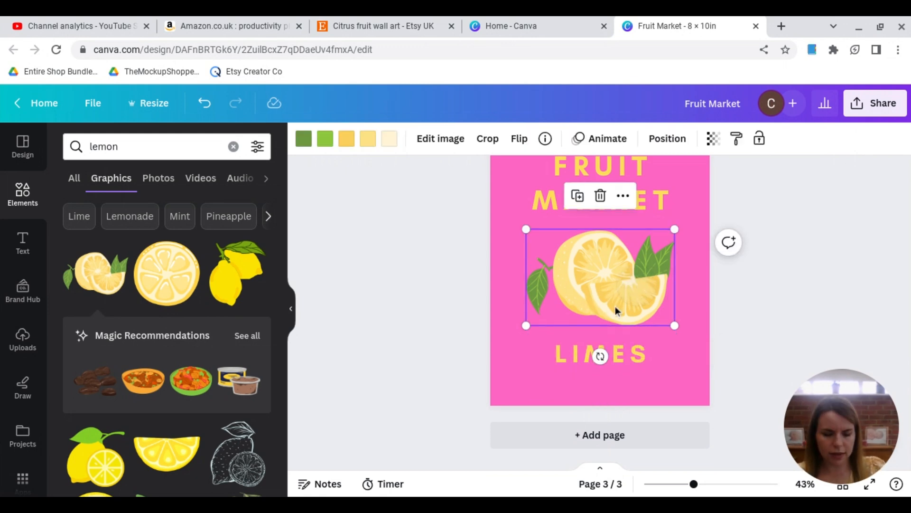
key(Delete)
click(133, 147)
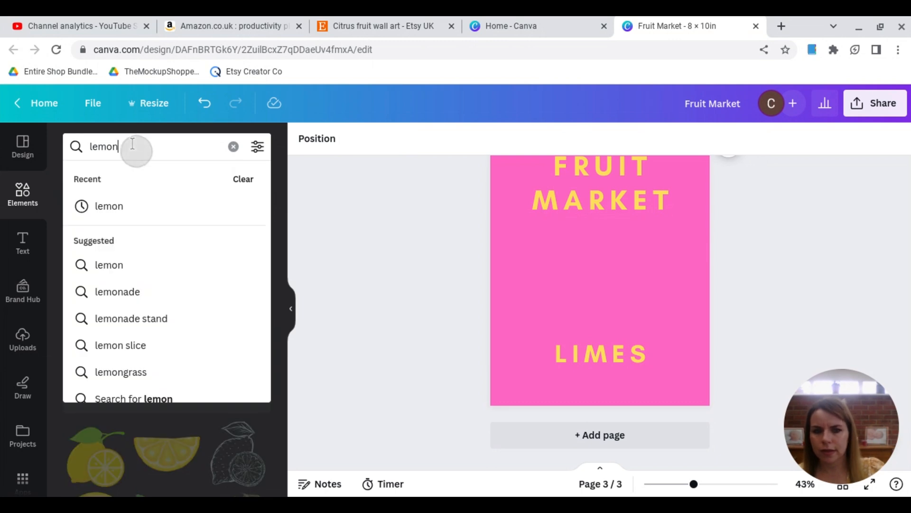
key(BackSpace)
key(BackSpace)
key(BackSpace)
key(BackSpace)
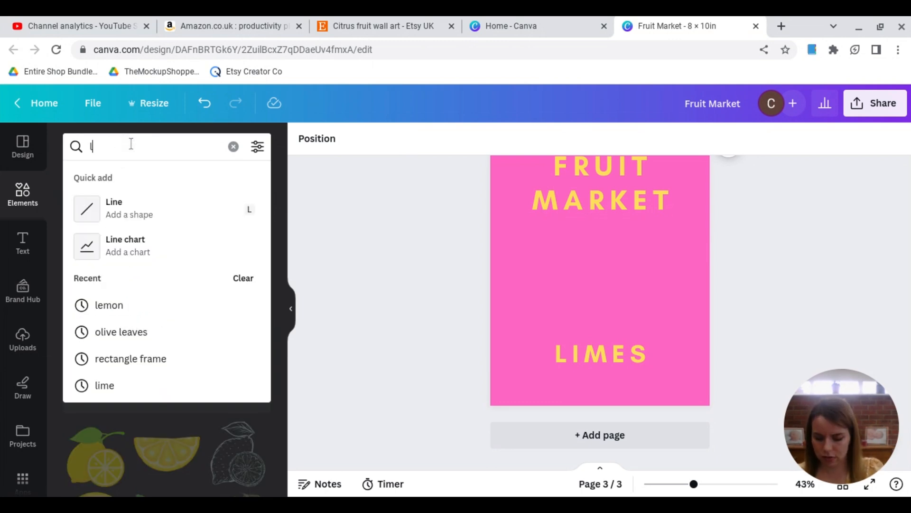
text(ime)
key(Return)
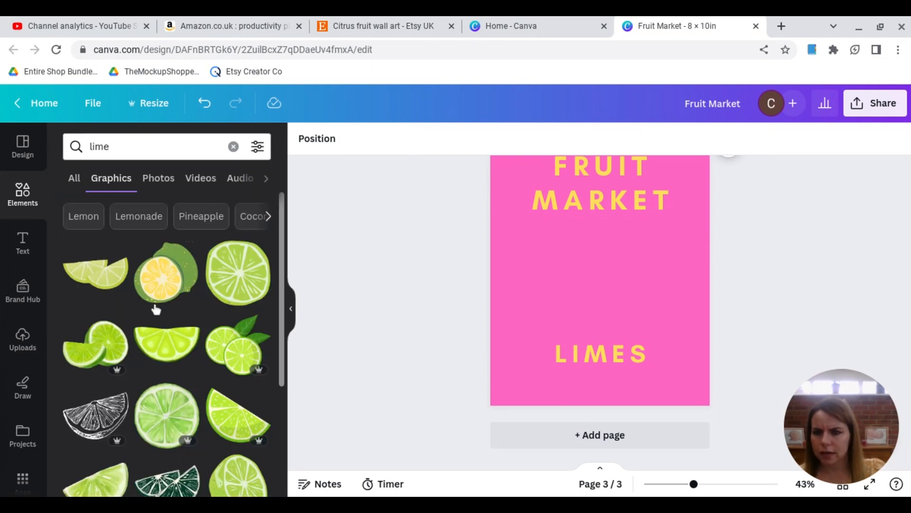
click(236, 351)
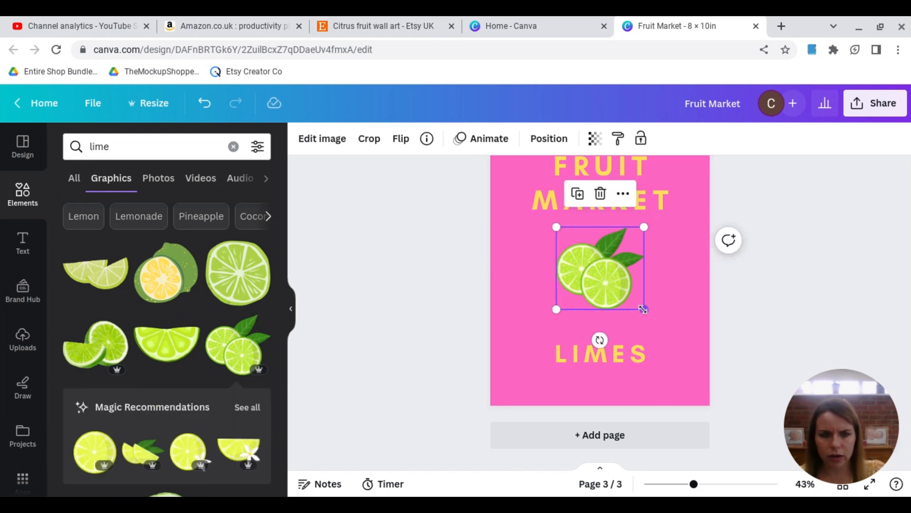
Replace the two cut limes graphic on page 3 with the watercolour whole lime and cut halves graphic from the lime results
drag(646, 312, 669, 335)
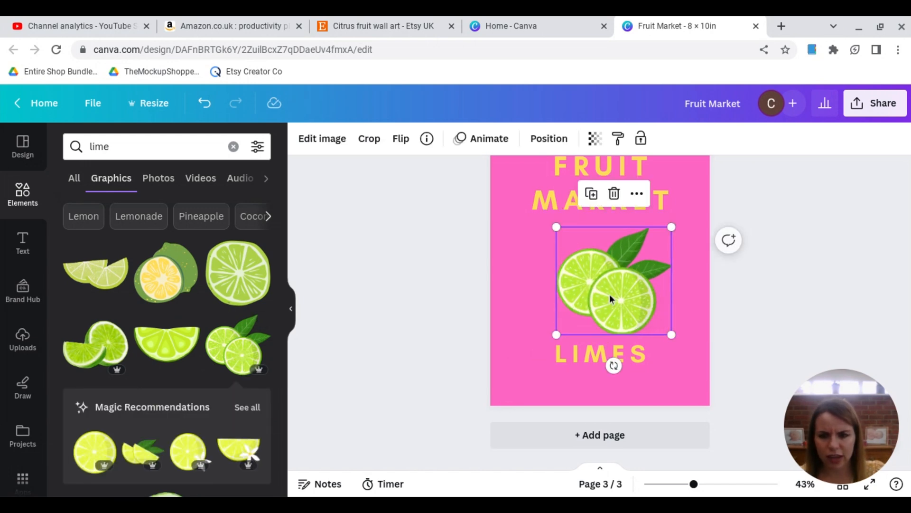
key(Delete)
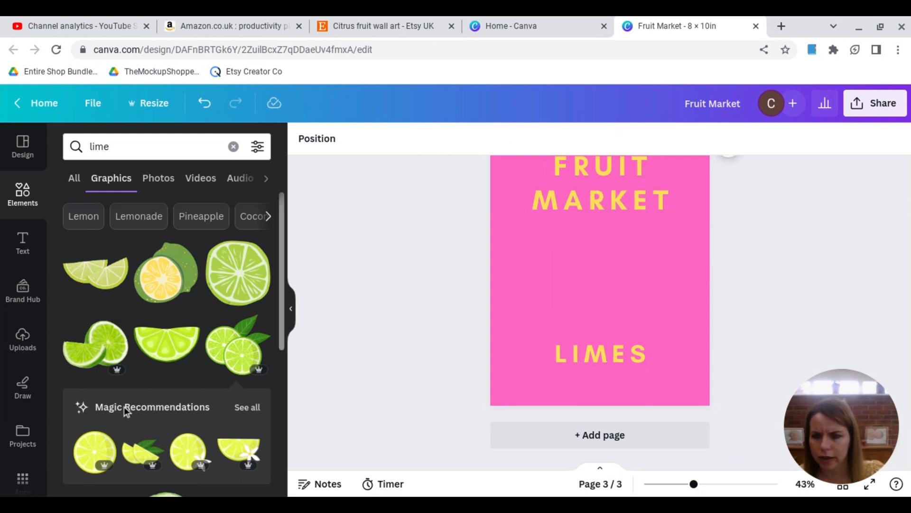
scroll(127, 411, down, 1)
scroll(171, 367, down, 5)
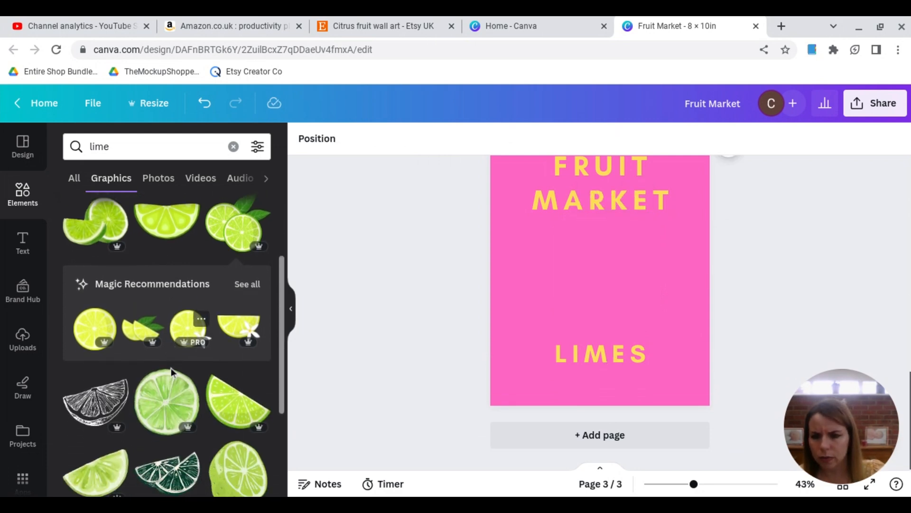
scroll(172, 373, down, 3)
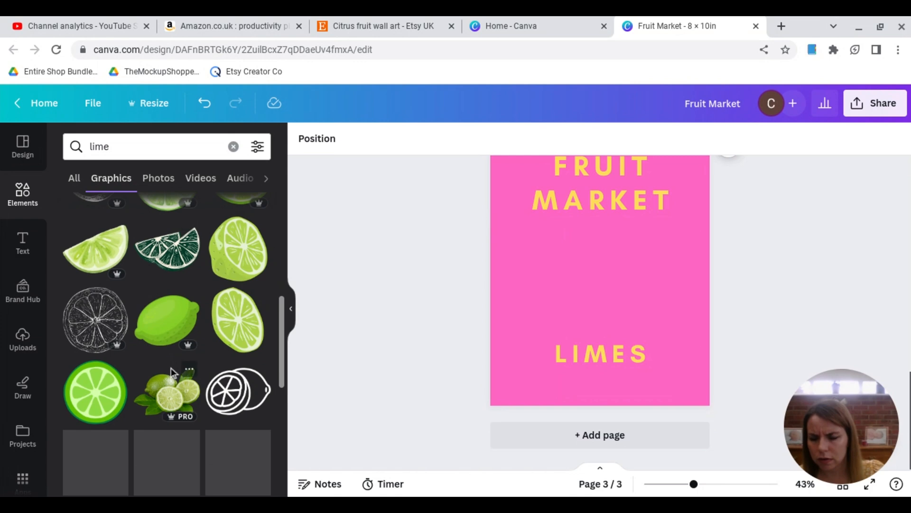
scroll(172, 373, down, 3)
scroll(172, 372, down, 3)
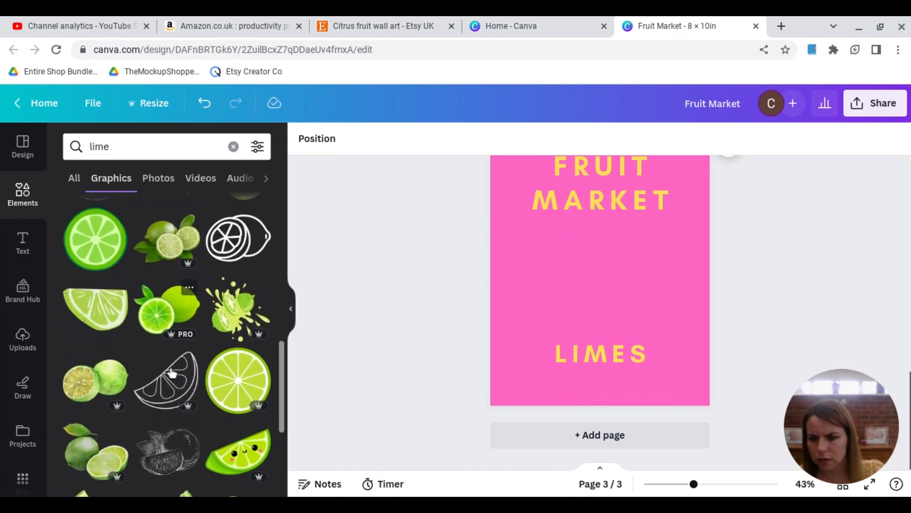
scroll(172, 372, down, 1)
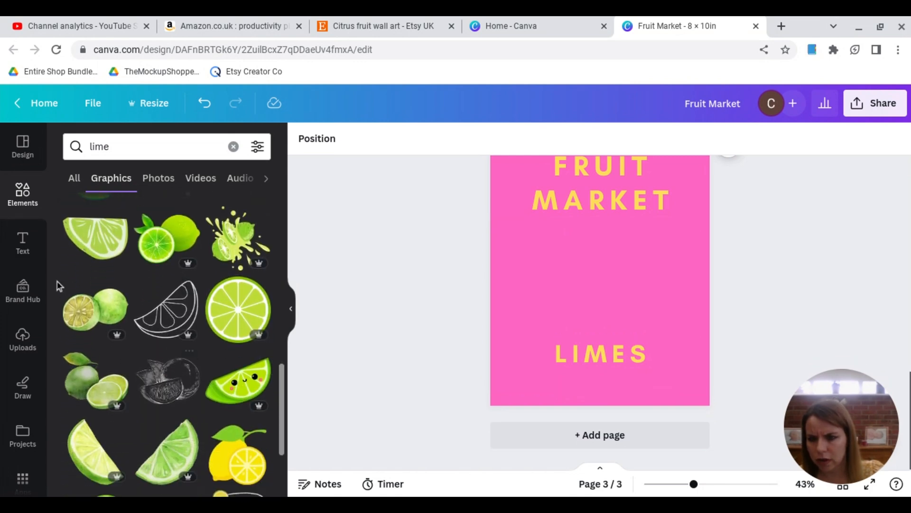
click(82, 387)
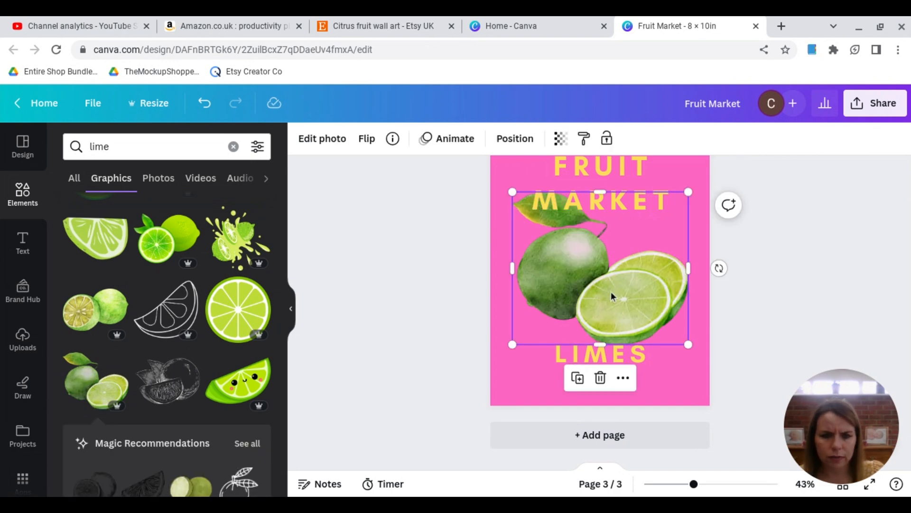
Shrink the new lime graphic on page 3 and centre it between the FRUIT MARKET and LIMES headings
drag(688, 344, 646, 308)
drag(605, 263, 626, 289)
click(808, 277)
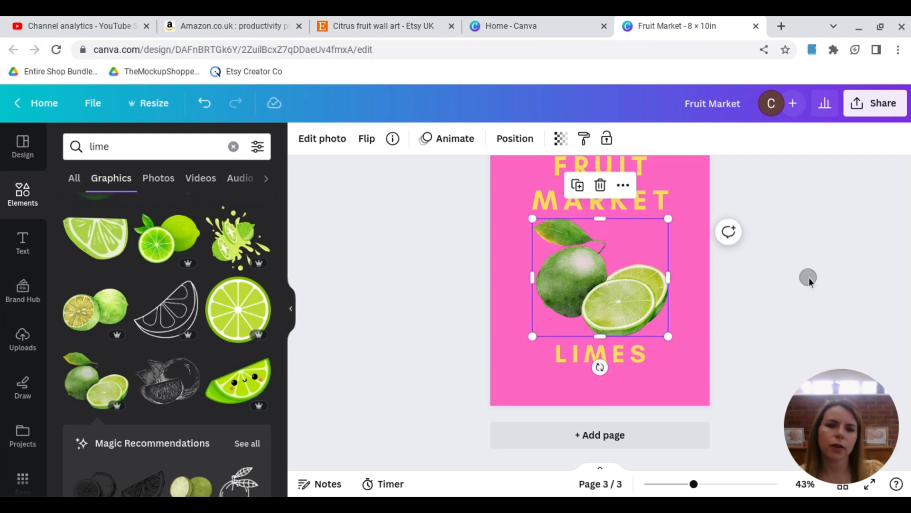
Review the oranges, lemons and limes pages to compare how their layouts match as a set
scroll(785, 303, up, 2)
scroll(783, 304, up, 6)
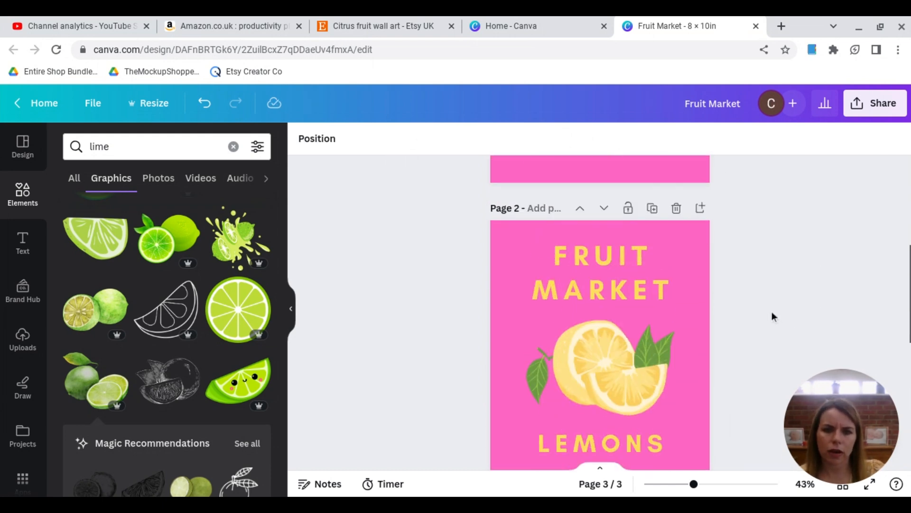
scroll(770, 312, up, 1)
scroll(771, 314, up, 5)
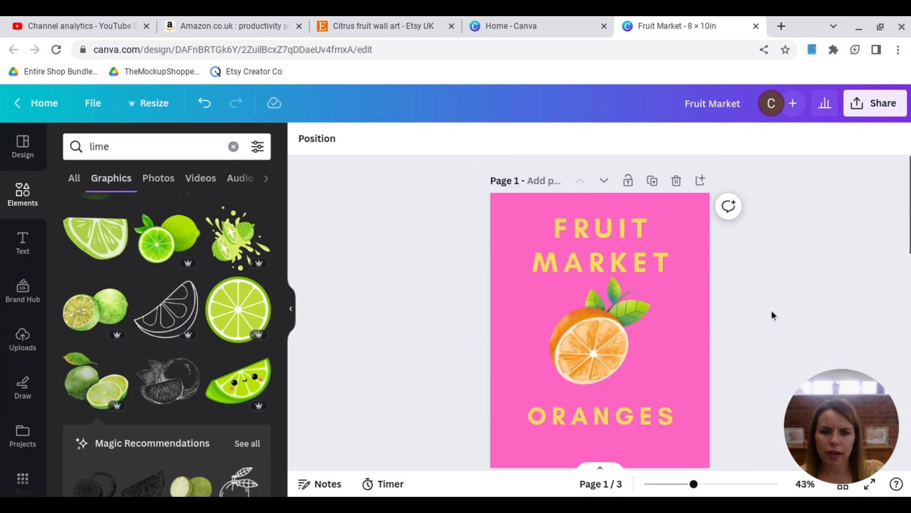
scroll(768, 317, down, 9)
scroll(764, 321, down, 4)
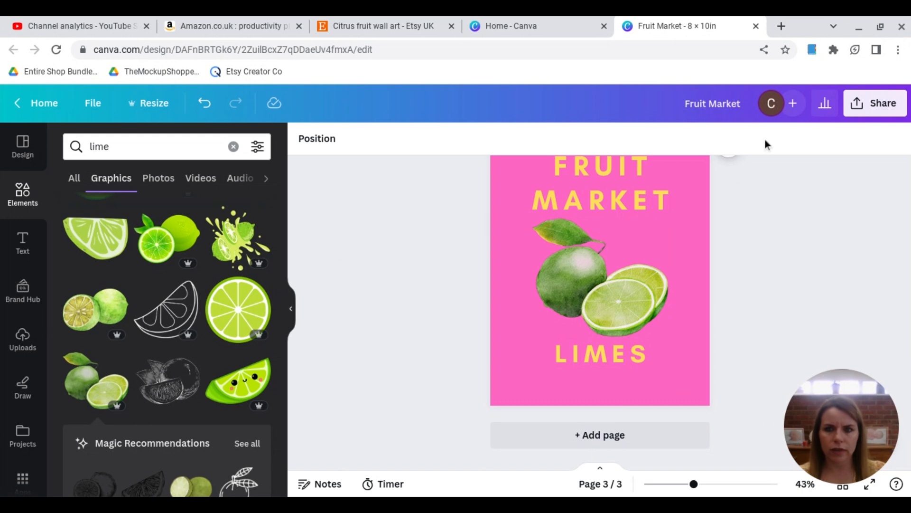
scroll(456, 308, up, 10)
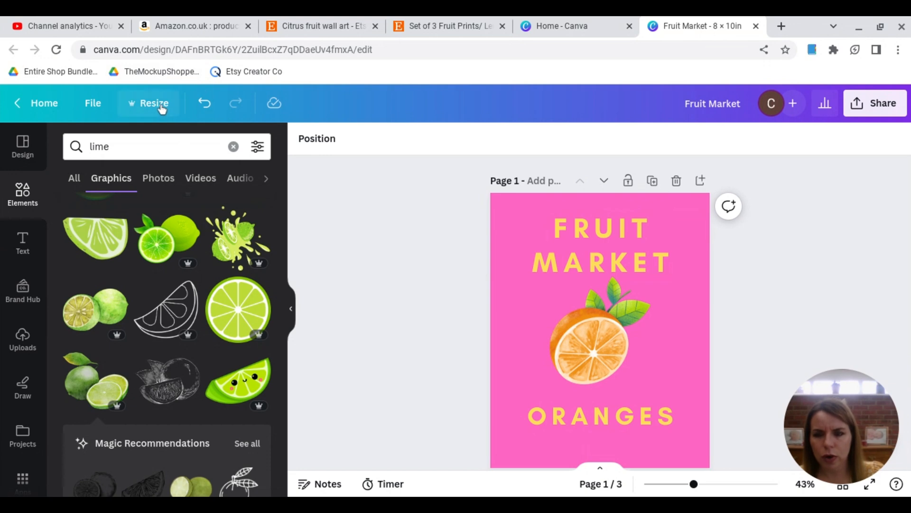
Create a resized copy of the design at a custom size of 4 × 6 in
click(162, 108)
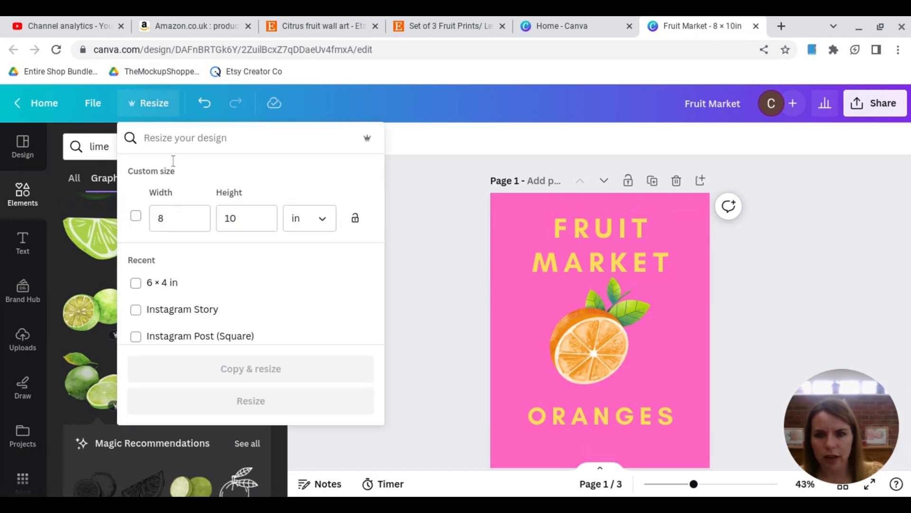
double_click(157, 220)
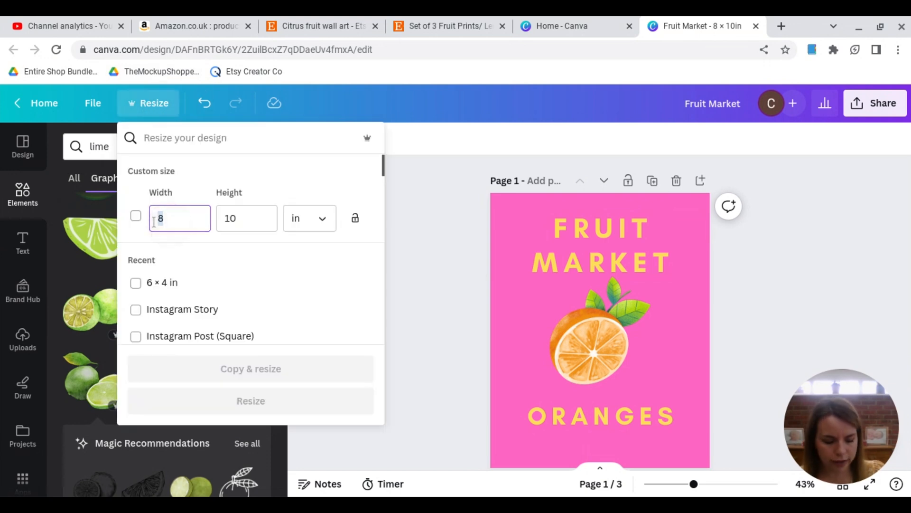
text(4)
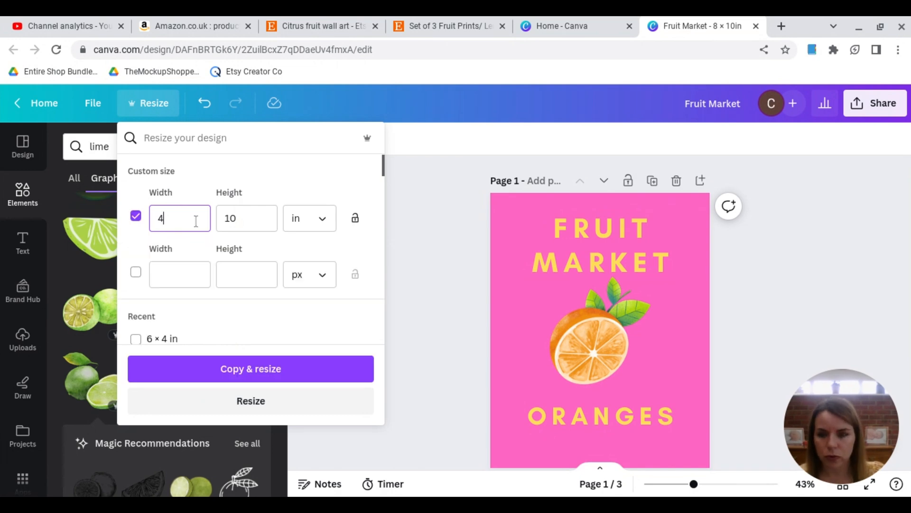
double_click(251, 220)
text(6)
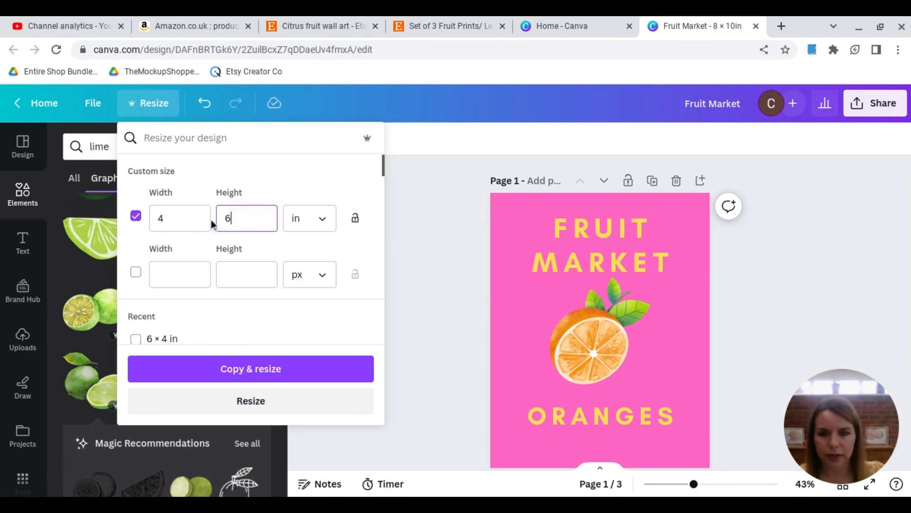
click(274, 376)
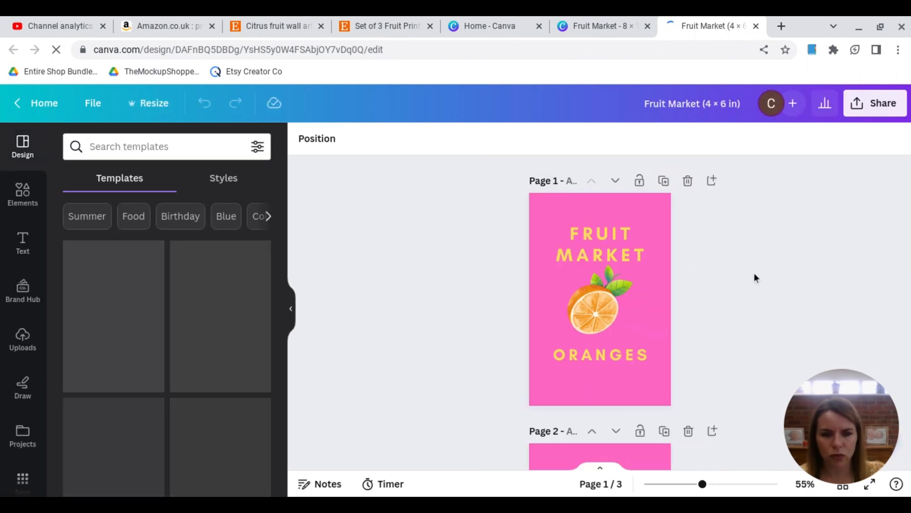
Move both headings and the orange graphic on page 1 down together so they are vertically centred on the page
drag(555, 220, 630, 380)
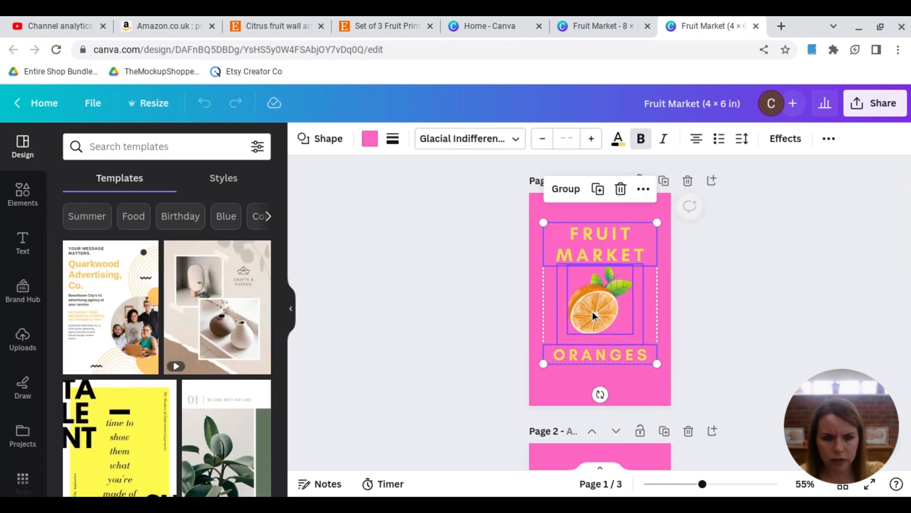
mouse_move(592, 314)
mouse_down()
mouse_move(606, 315)
mouse_move(594, 315)
mouse_up()
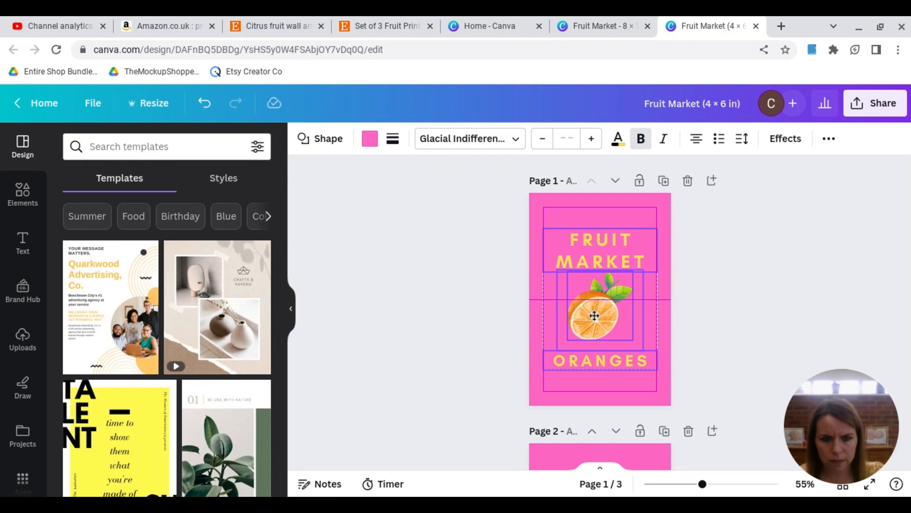
click(773, 305)
Check the layout of the oranges, lemons and limes pages in the 4 × 6 in copy
scroll(768, 308, down, 3)
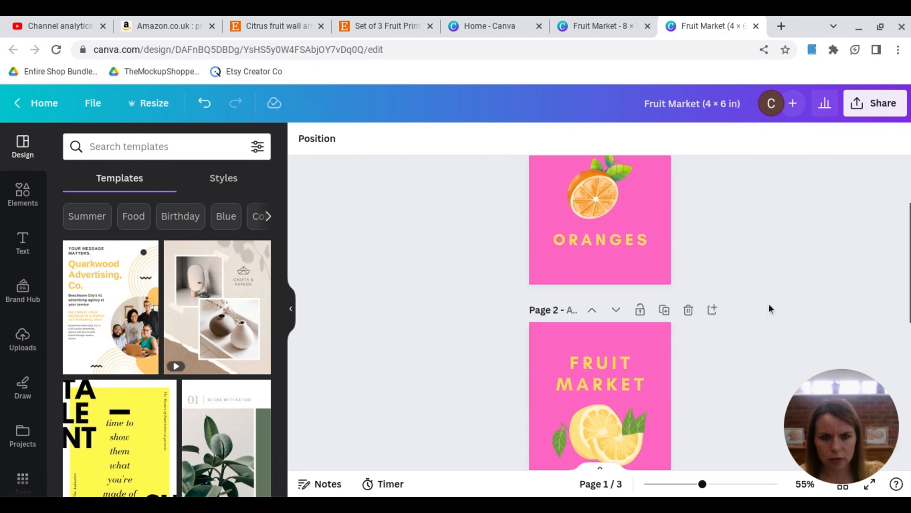
scroll(769, 307, down, 6)
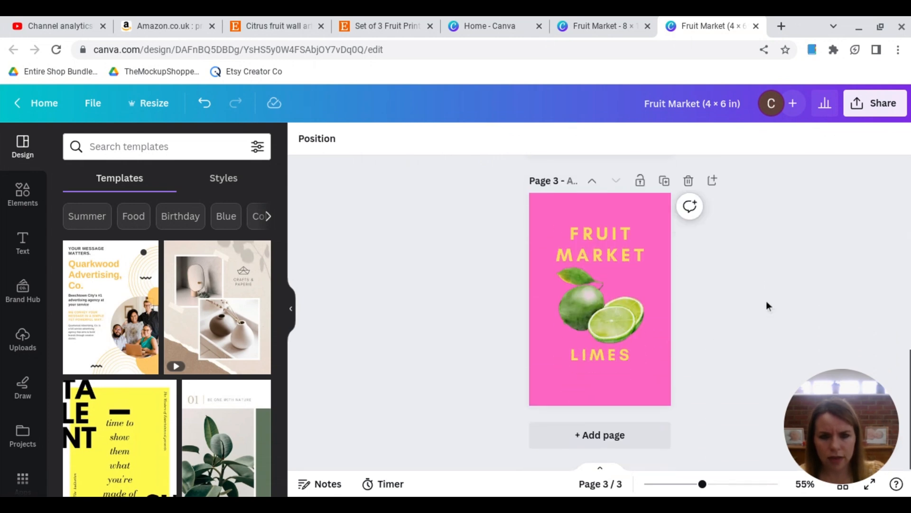
scroll(767, 304, up, 10)
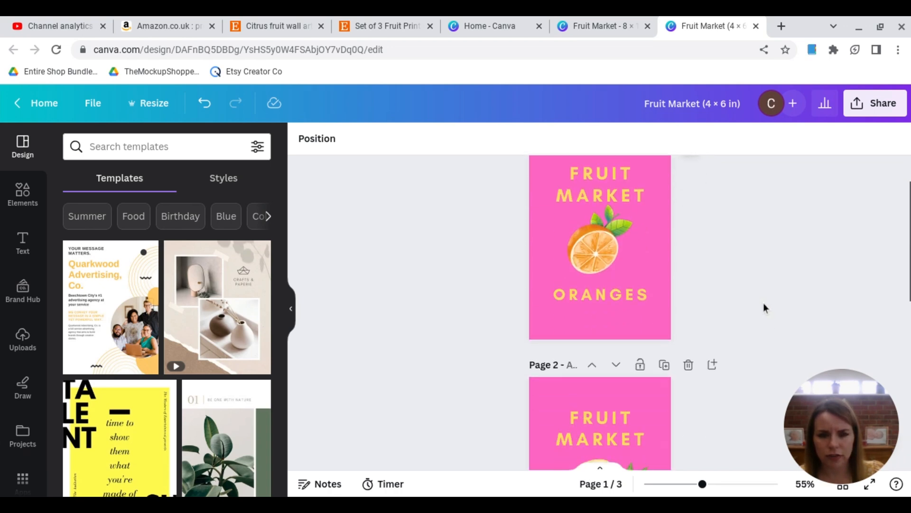
scroll(764, 308, down, 8)
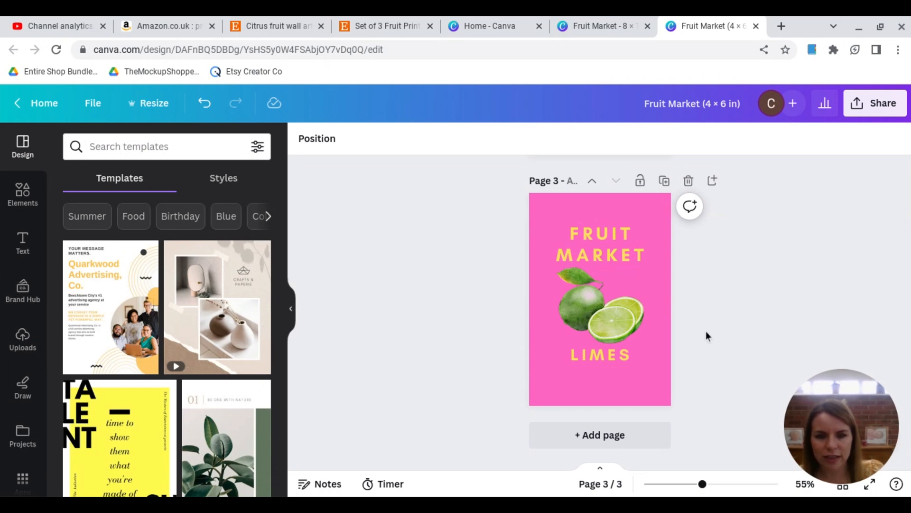
scroll(687, 354, up, 4)
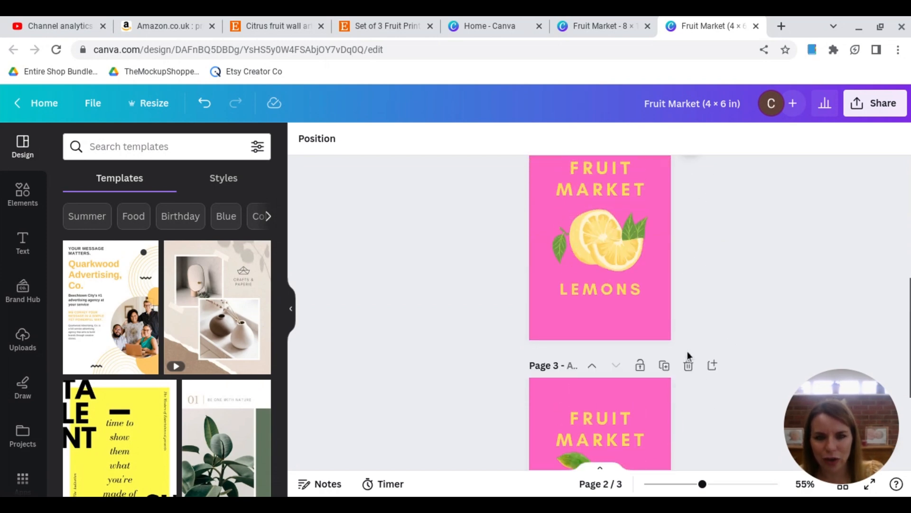
scroll(687, 351, down, 4)
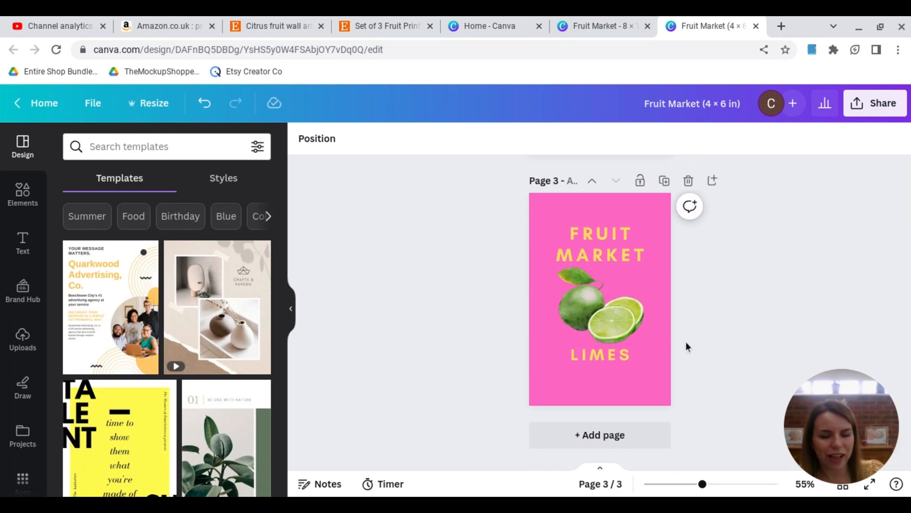
scroll(686, 346, up, 7)
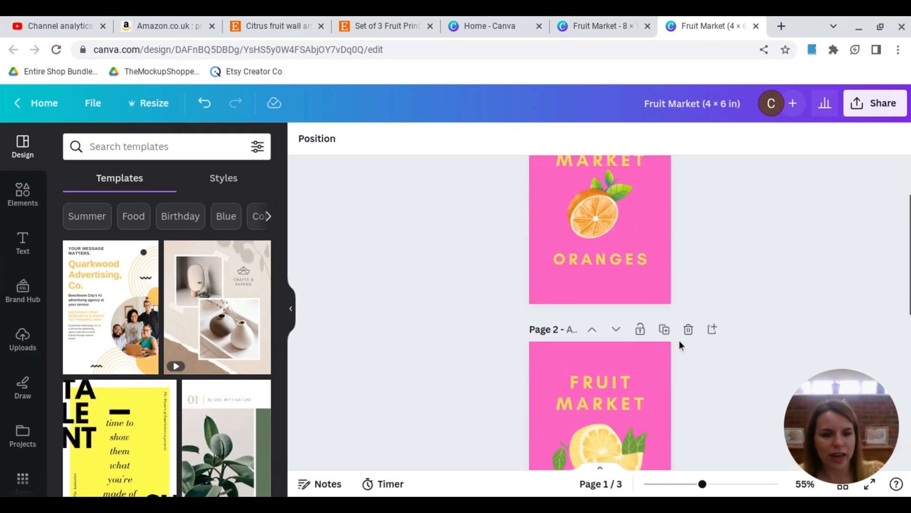
scroll(679, 340, up, 1)
scroll(679, 332, up, 1)
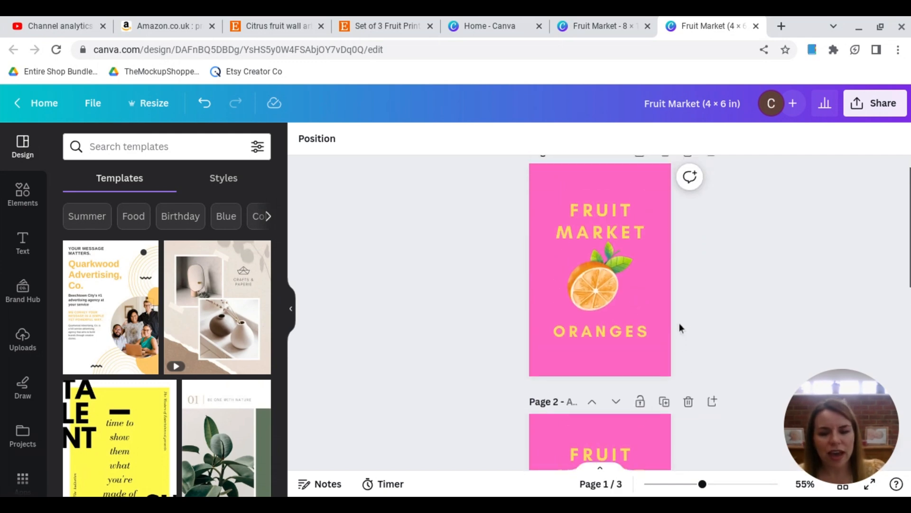
scroll(299, 181, up, 1)
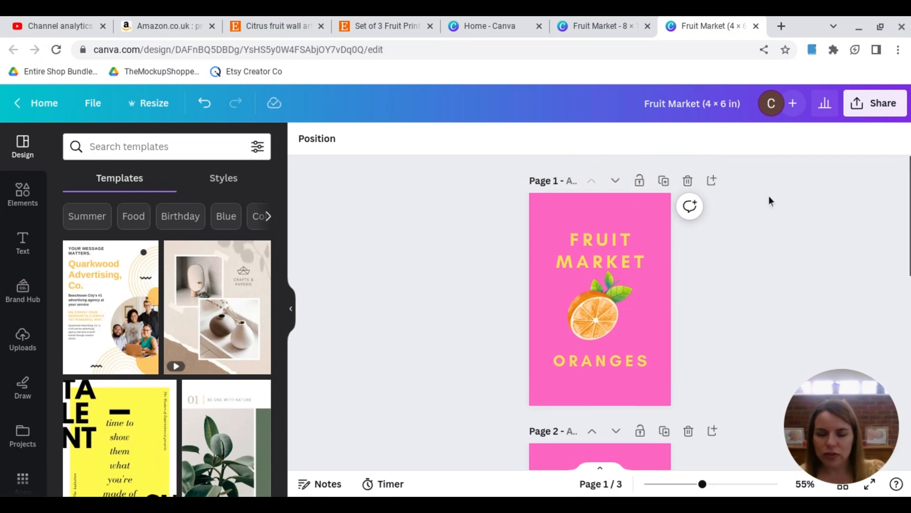
Download all three pages of the 4 × 6 in design as PDF Print with the CMYK colour profile
click(871, 105)
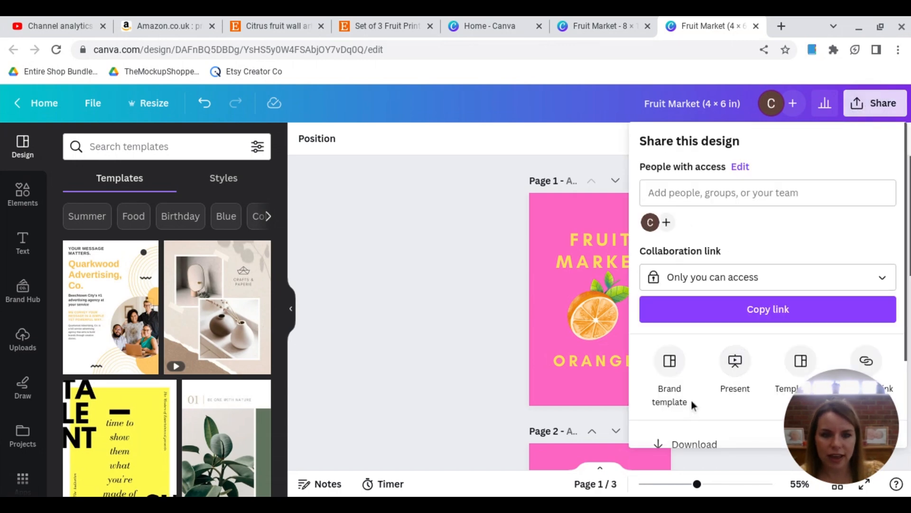
scroll(693, 420, down, 1)
click(693, 418)
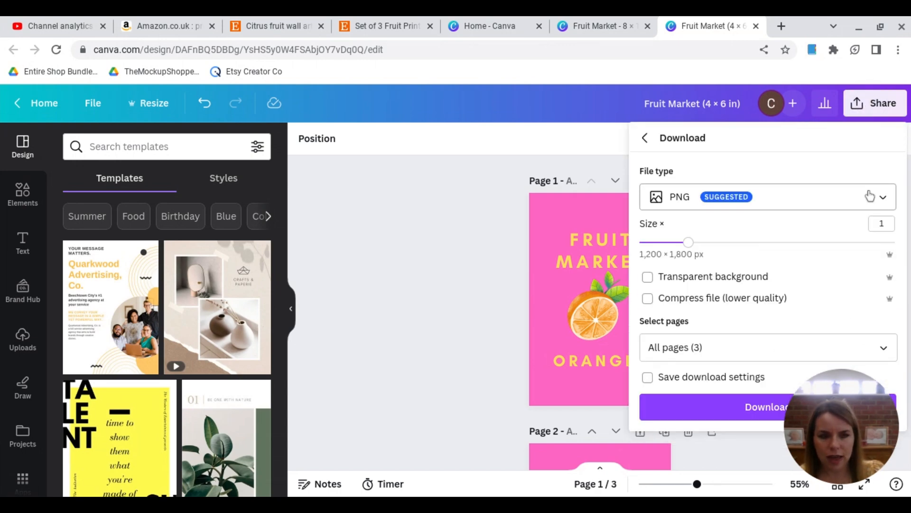
click(886, 200)
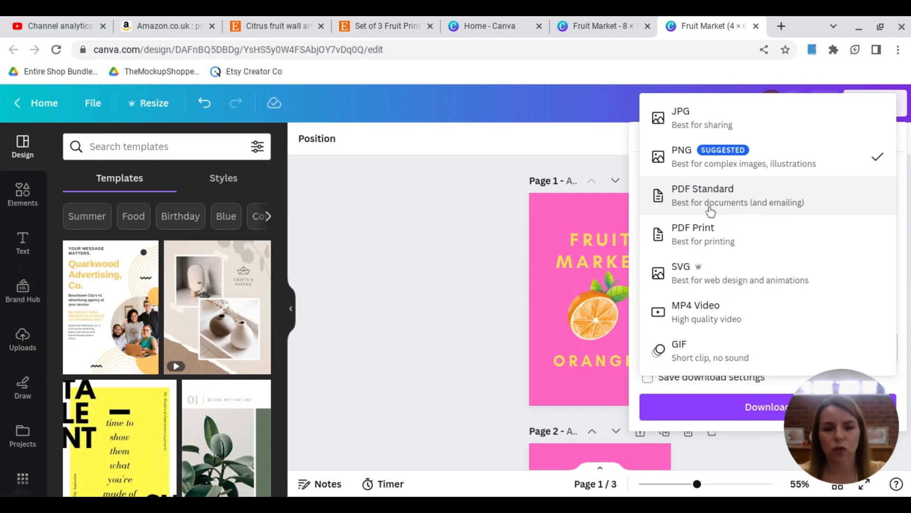
click(696, 249)
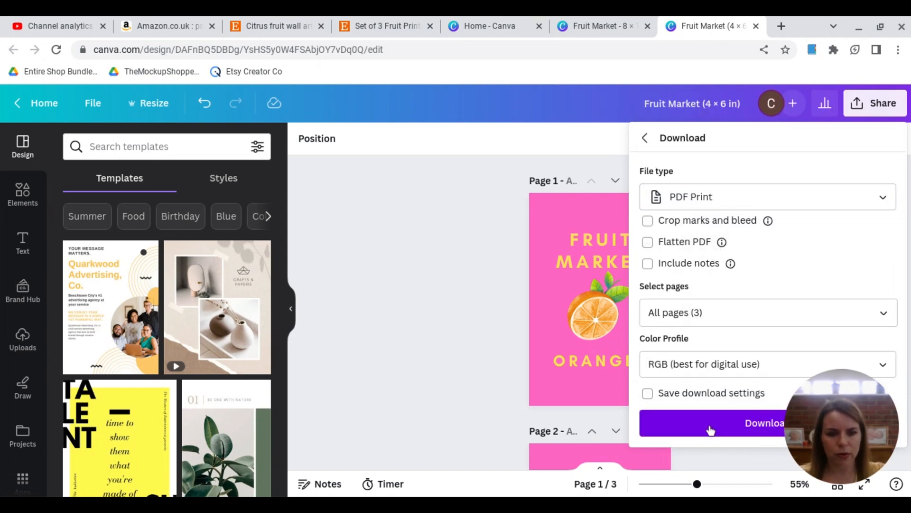
click(713, 364)
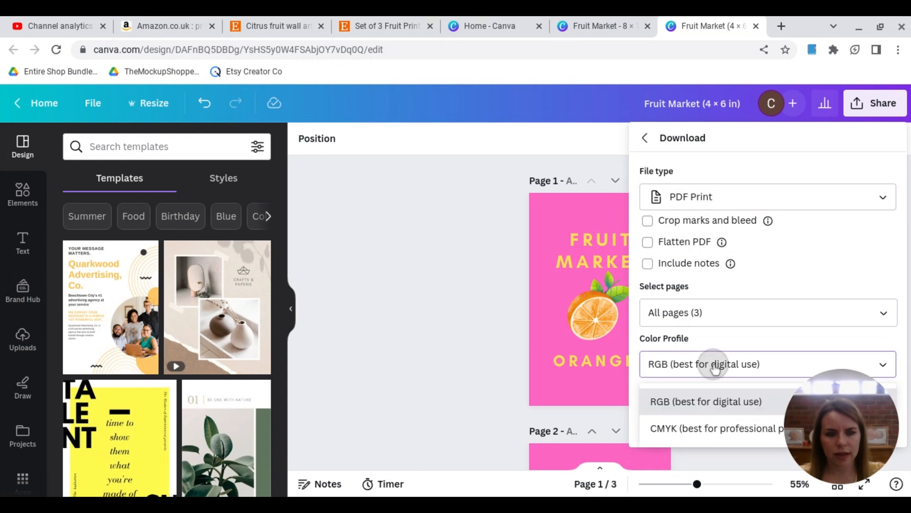
click(697, 432)
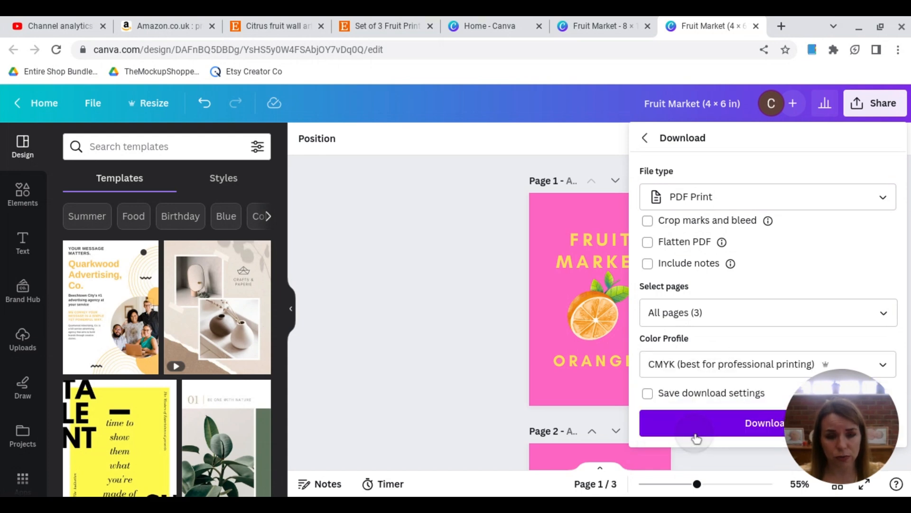
click(718, 427)
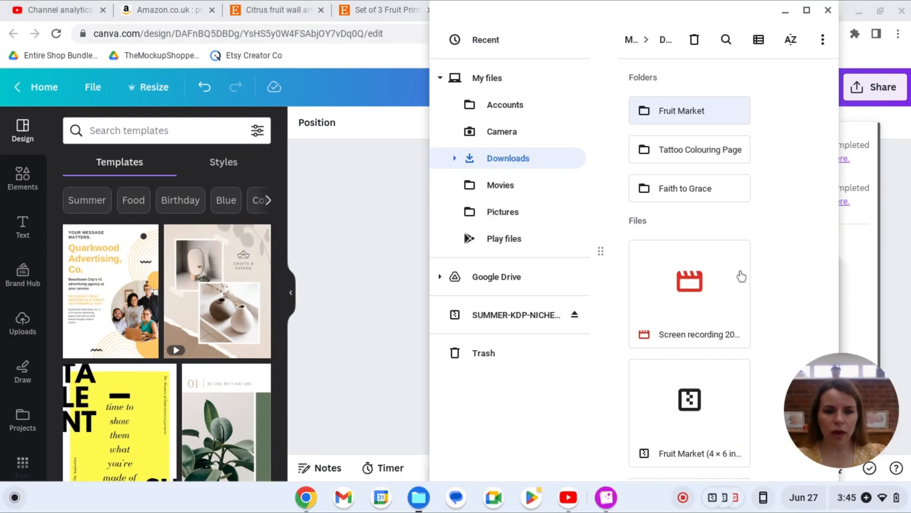
Move the Fruit Market (4 × 6 in) and Fruit Market zip files from Downloads into the Fruit Market folder
scroll(754, 268, down, 2)
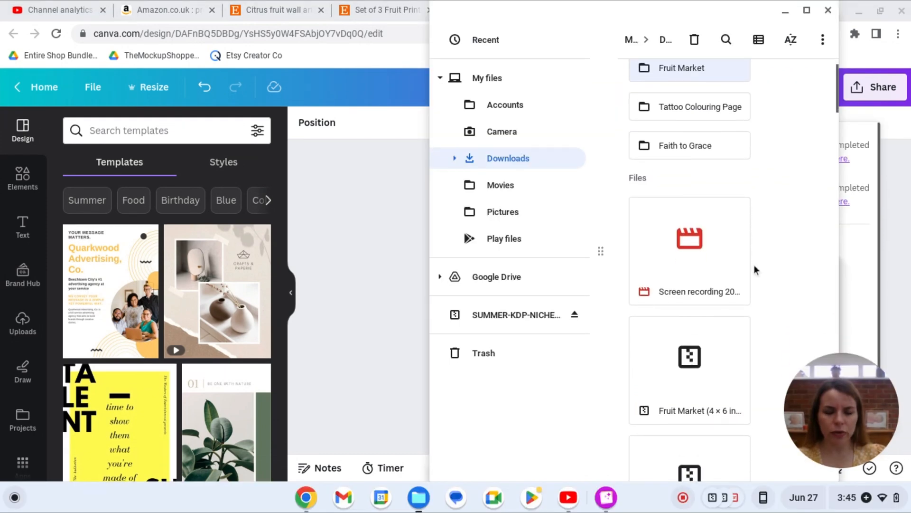
scroll(705, 375, down, 3)
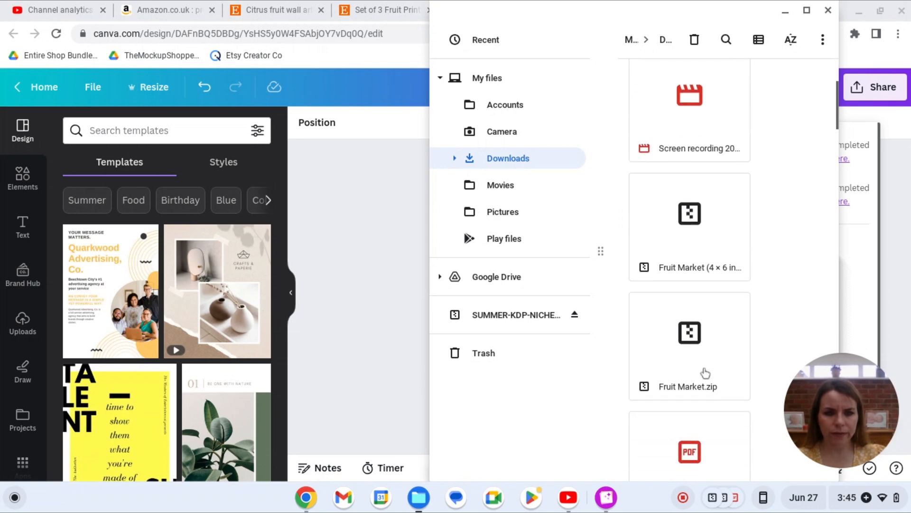
scroll(705, 373, down, 4)
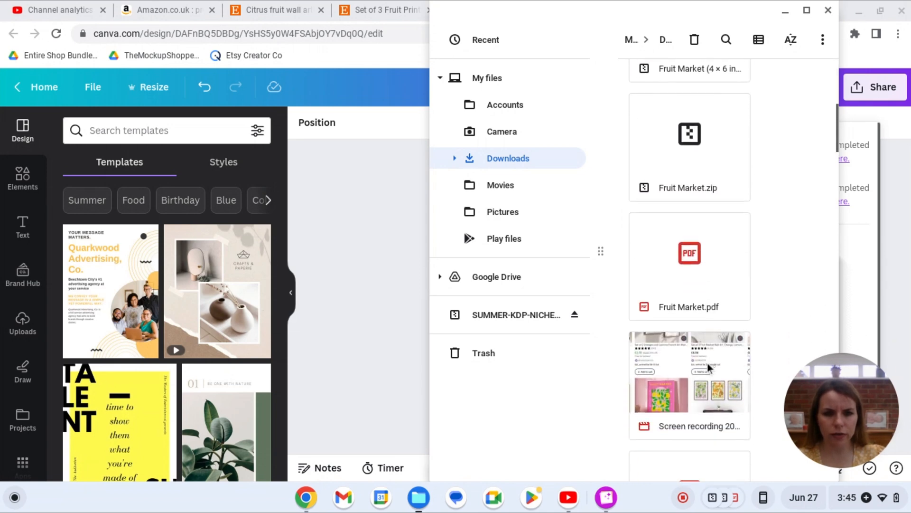
scroll(707, 366, up, 7)
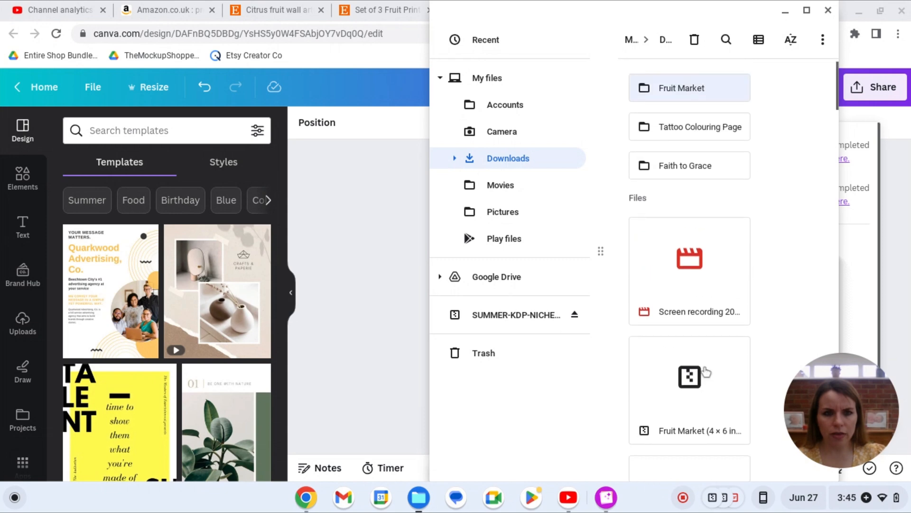
scroll(706, 372, up, 1)
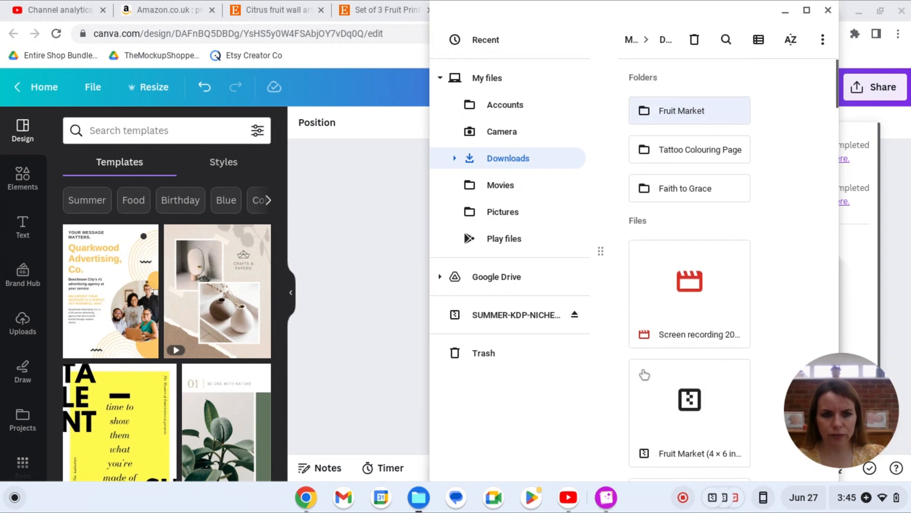
drag(683, 439, 676, 109)
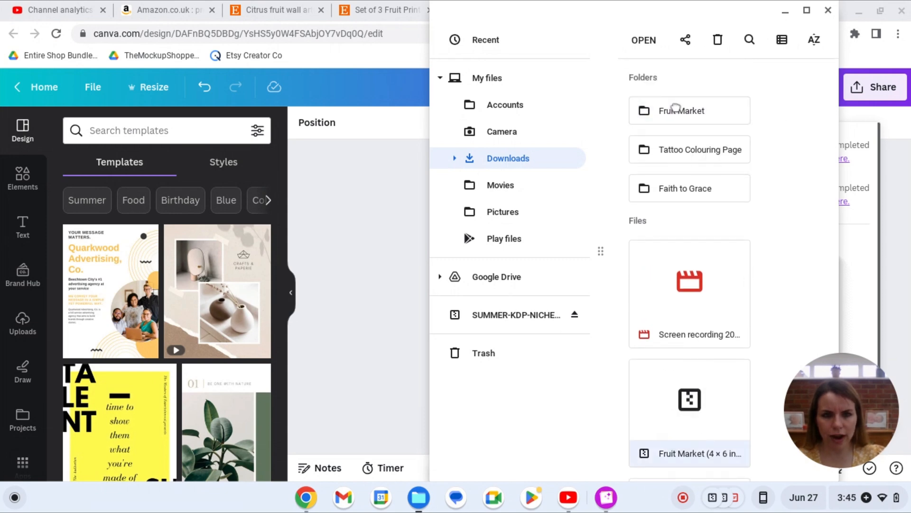
drag(683, 394, 686, 114)
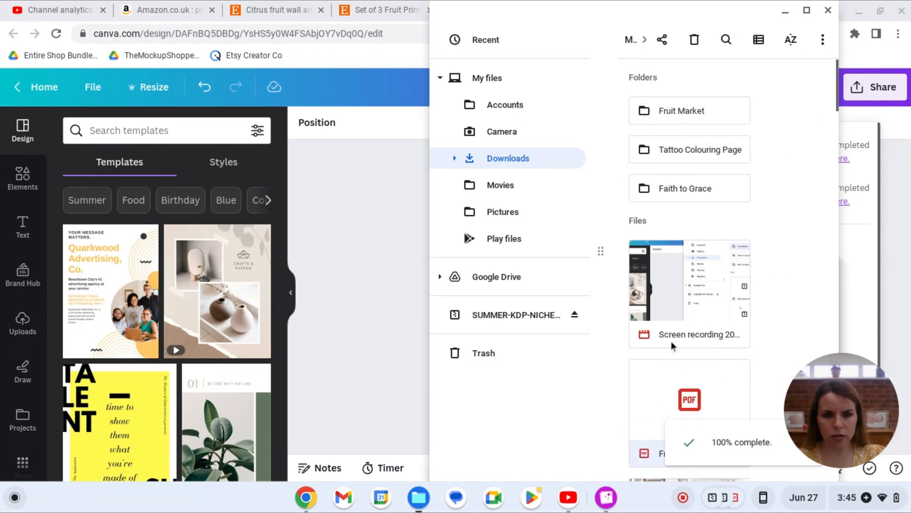
Move Fruit Market.pdf and Fruit Market (4 × 6 in).pdf into the Fruit Market folder, and open that folder in a maximised window
drag(671, 342, 698, 71)
scroll(716, 257, down, 2)
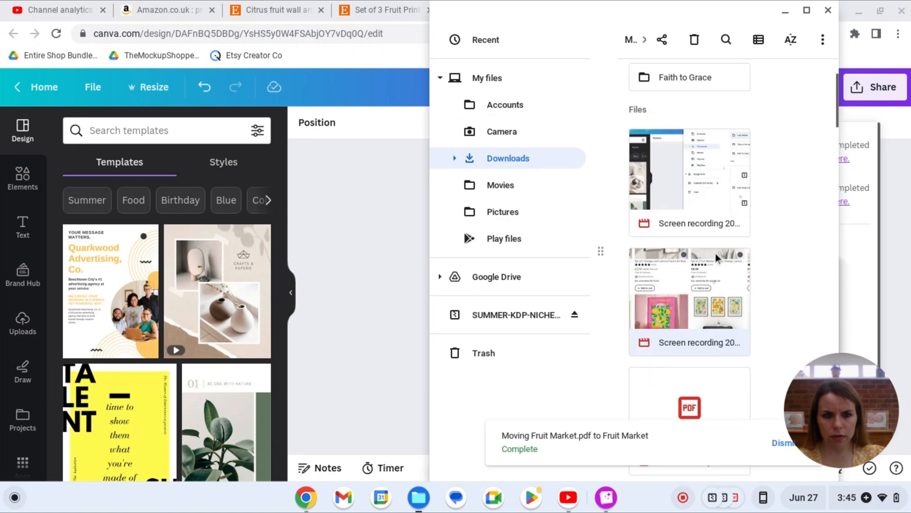
scroll(718, 258, down, 4)
scroll(707, 248, up, 1)
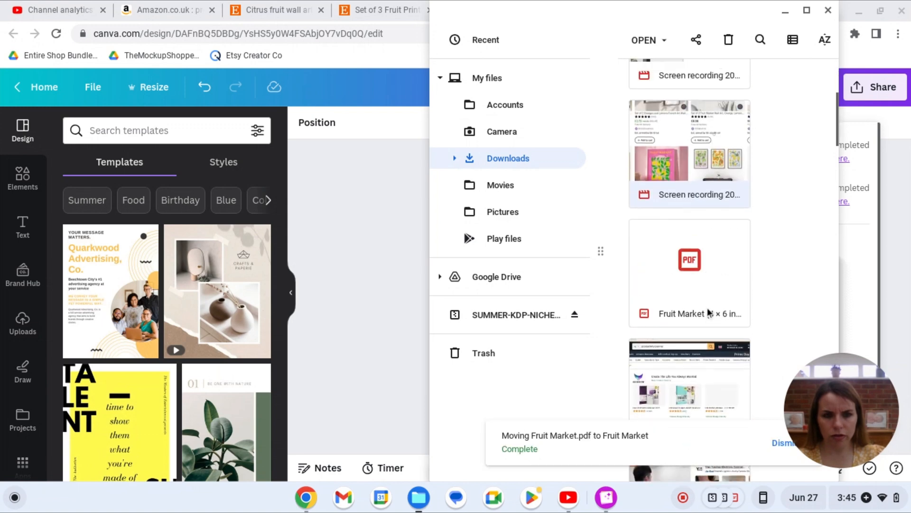
scroll(710, 314, up, 3)
drag(710, 422, 714, 117)
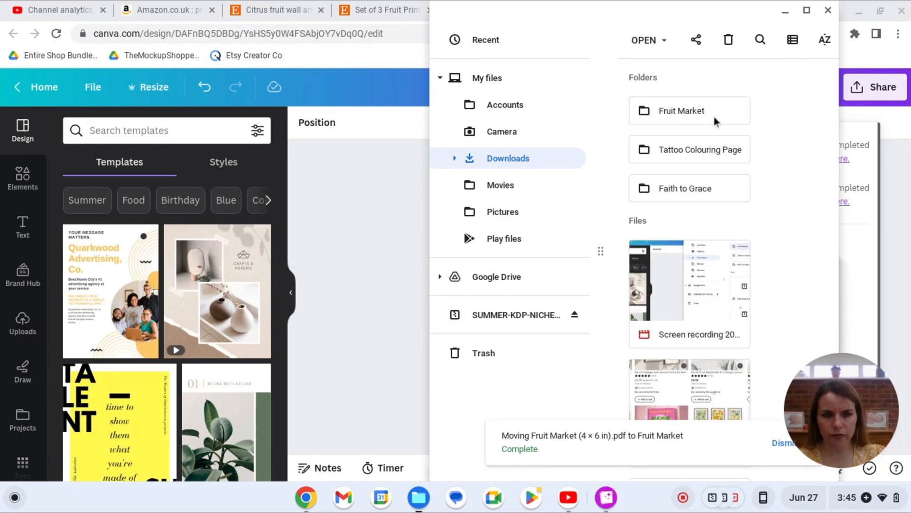
double_click(691, 110)
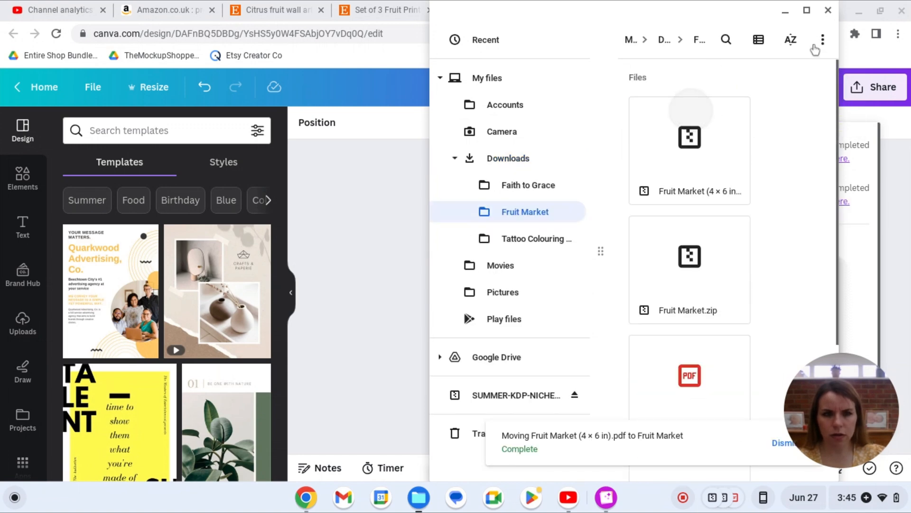
click(805, 10)
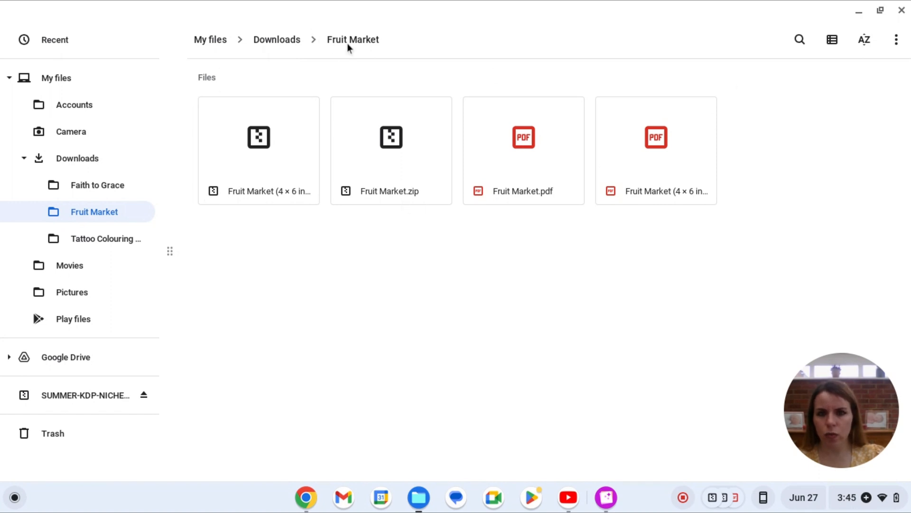
Return to Downloads and compress the whole Fruit Market folder into a zip file
click(277, 41)
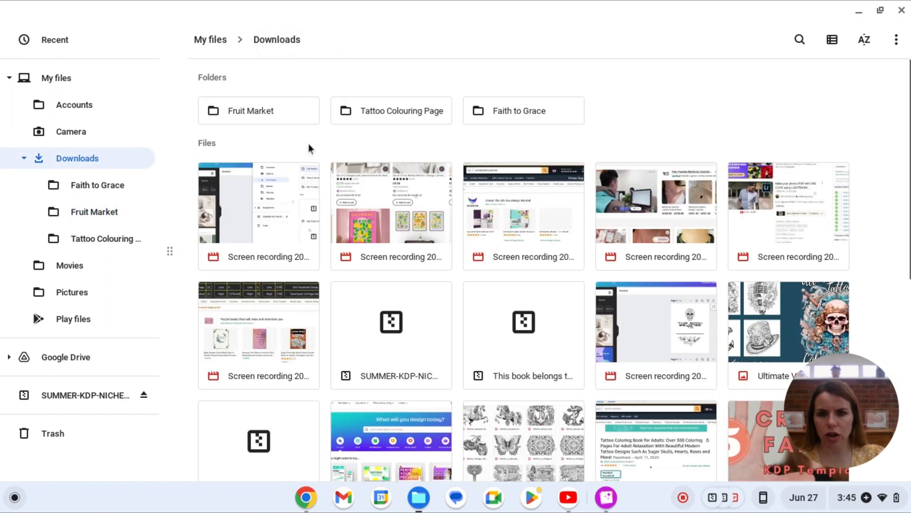
click(255, 110)
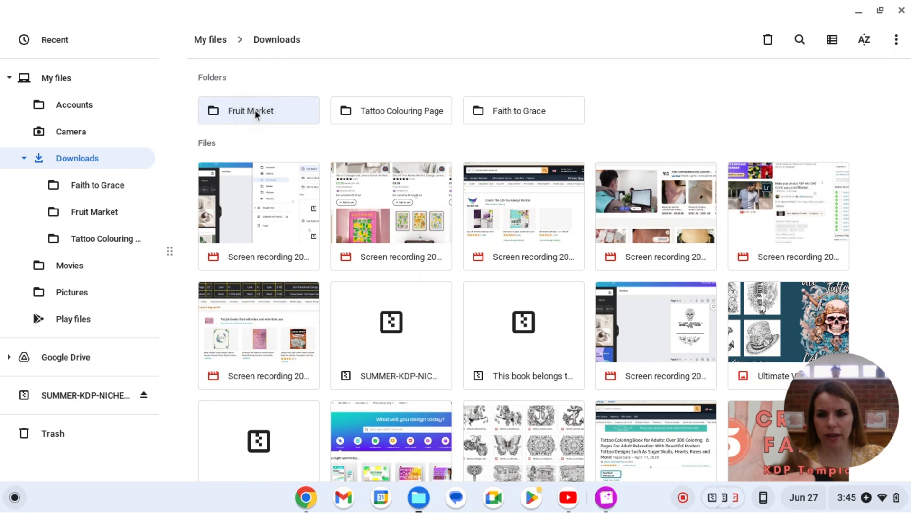
right_click(255, 110)
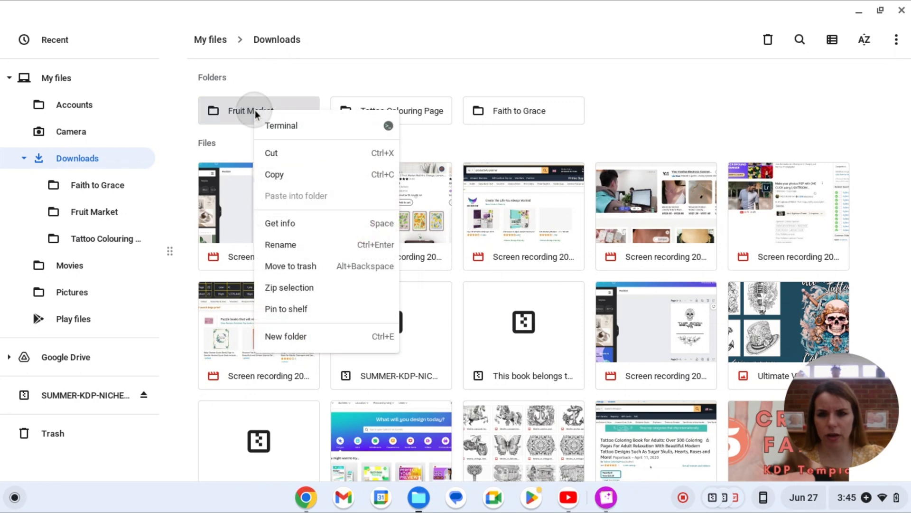
click(289, 287)
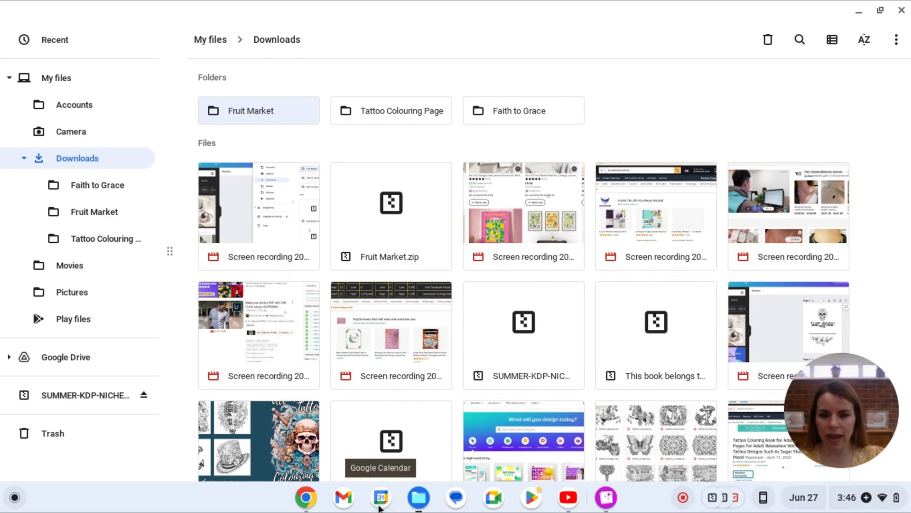
Switch to the browser, open the listings page of the Etsy shop manager and start a new listing
click(303, 506)
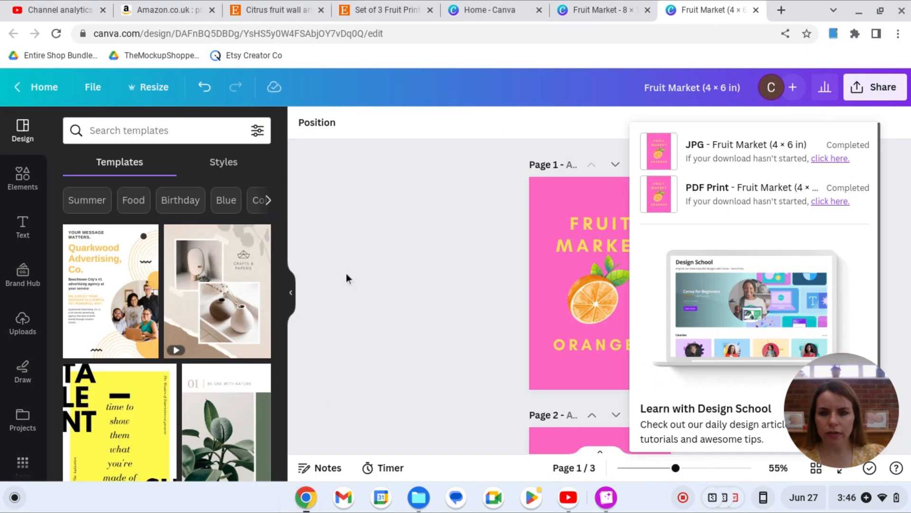
click(420, 33)
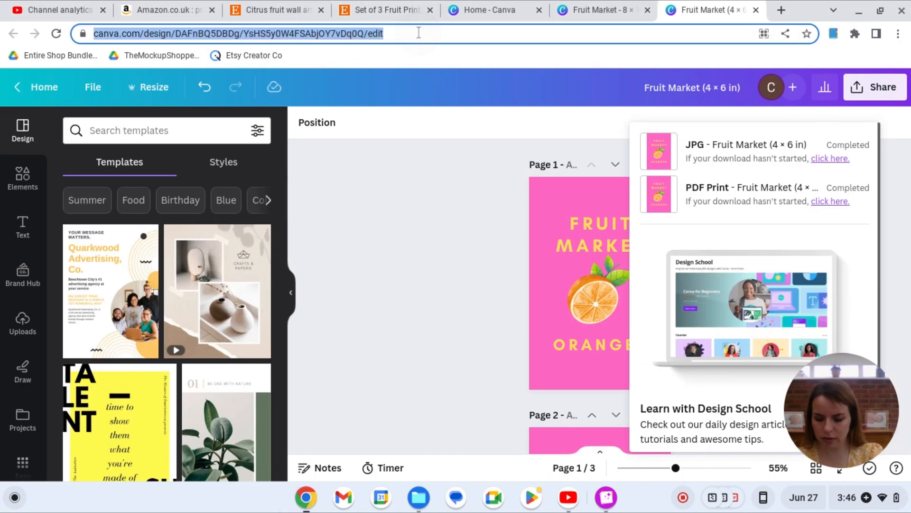
text(etsy.com/your/shops/MrsDeCreations/tools/listings?ref=seller-platform-mcnav)
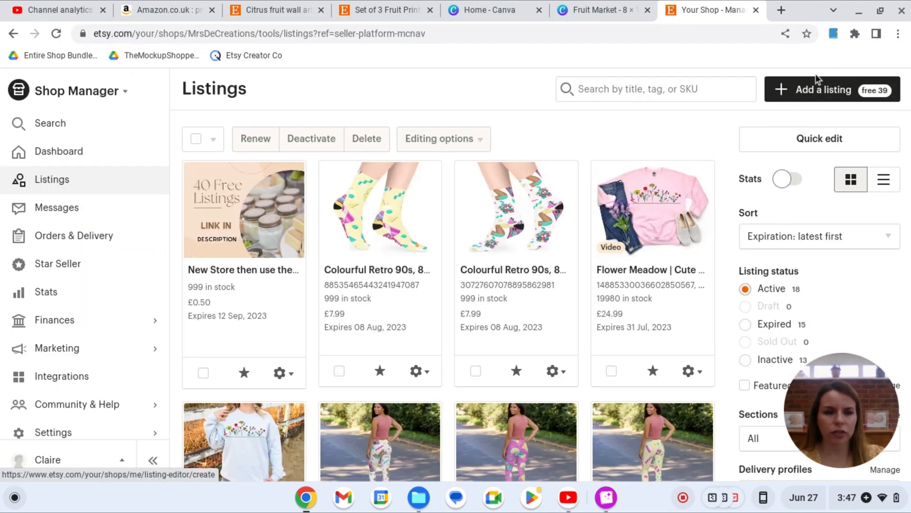
click(815, 95)
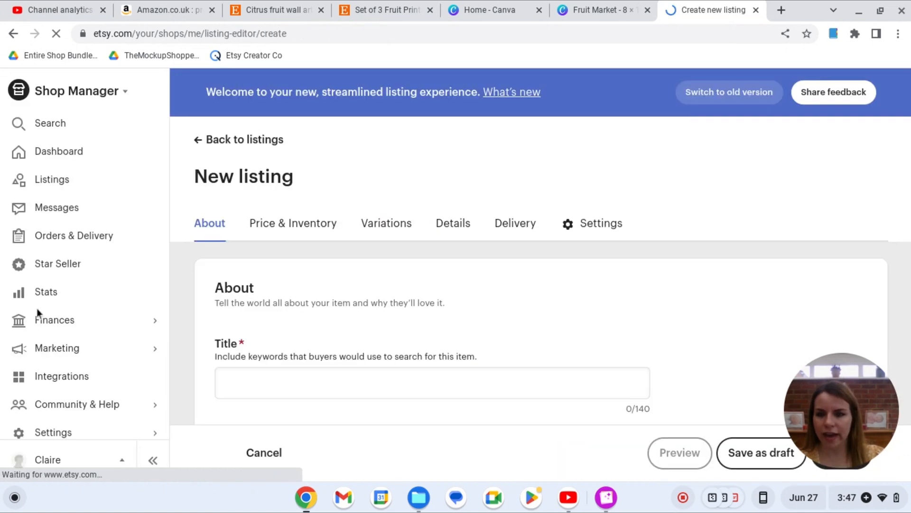
Title the new listing "Citrus Fruit Market Trio Printable Wall Art"
click(319, 379)
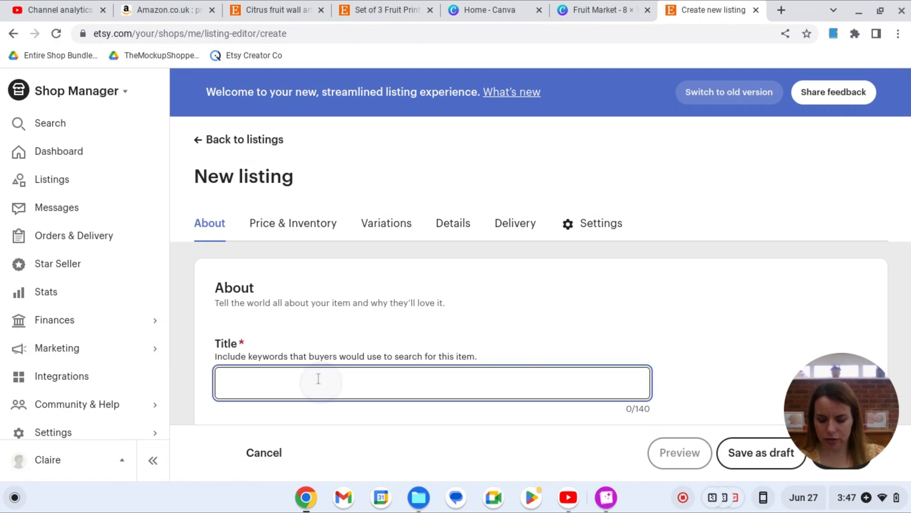
text(Fruit)
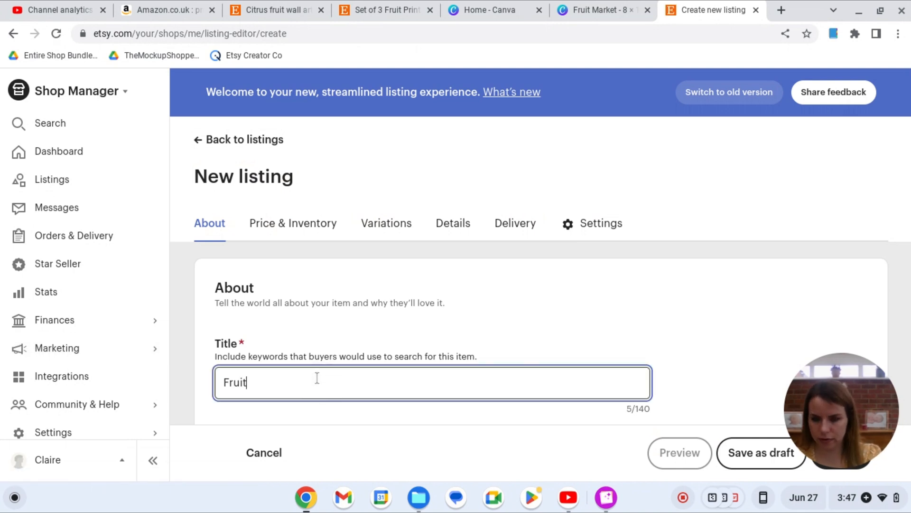
text( Market Trio)
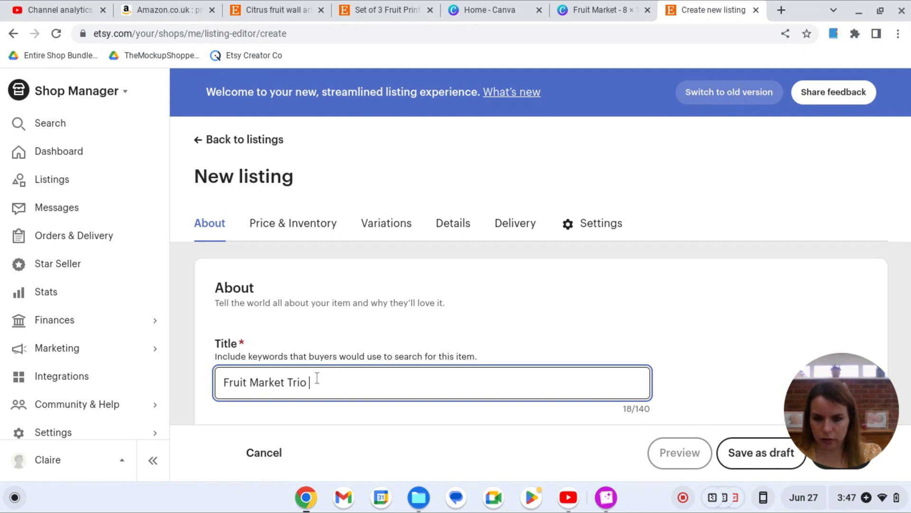
text( printab)
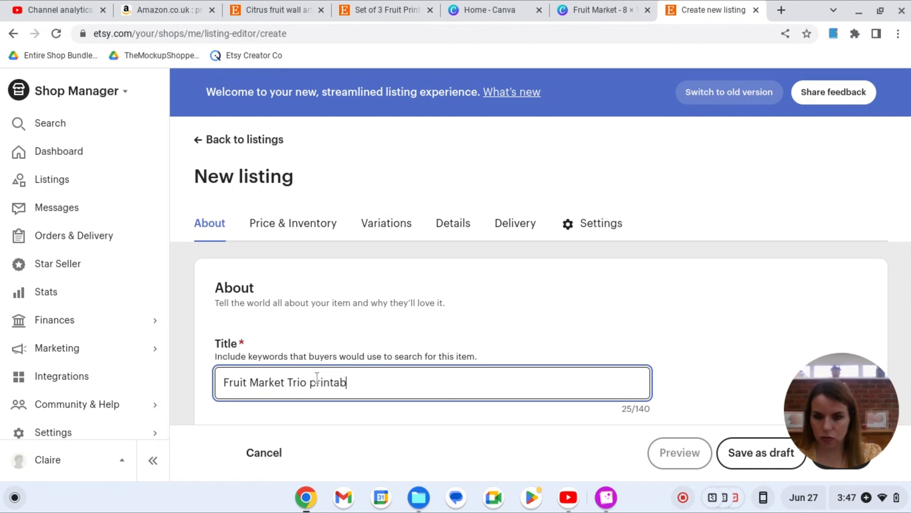
text(le wall)
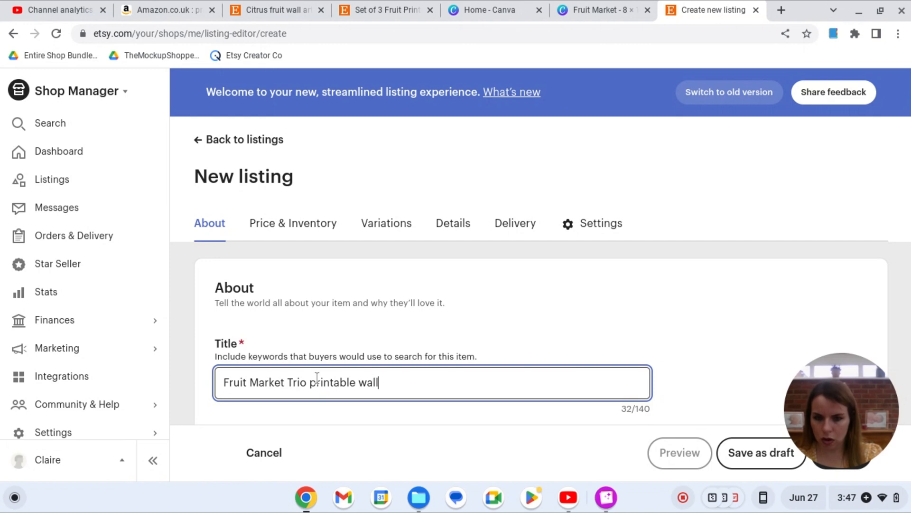
text( art)
click(219, 386)
text(Citrus)
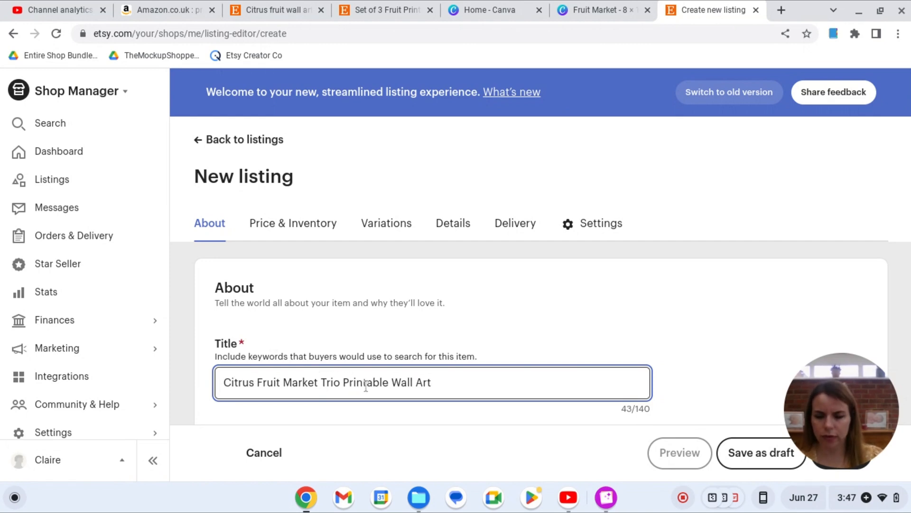
scroll(365, 387, down, 4)
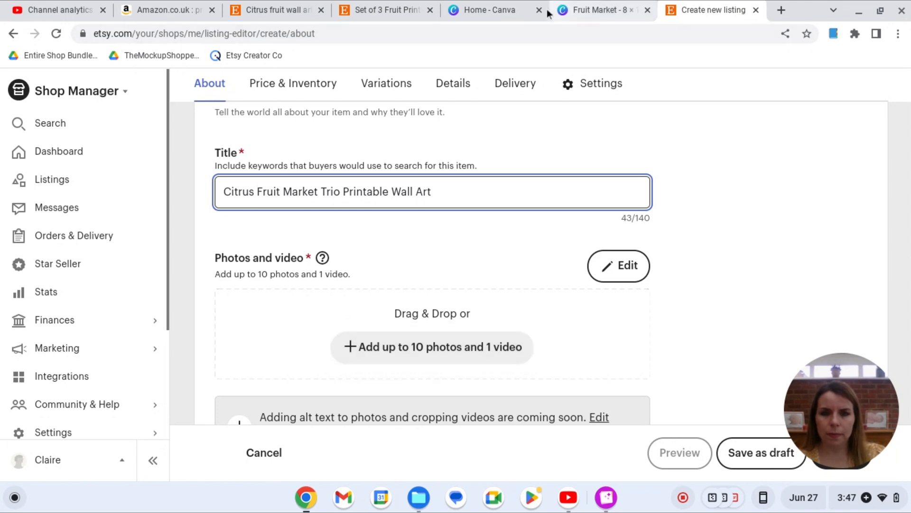
Switch to the Canva home page and search the templates for "wall art mock up"
click(509, 10)
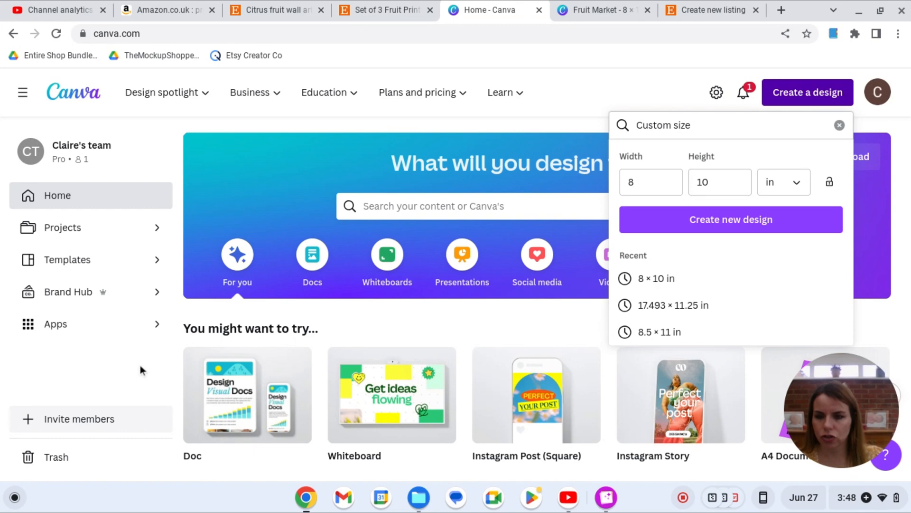
click(385, 207)
text(wall)
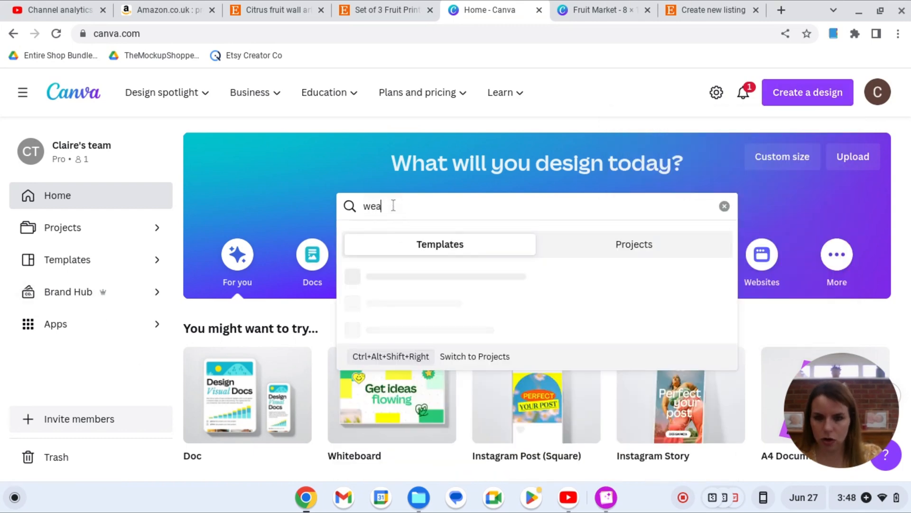
text( a)
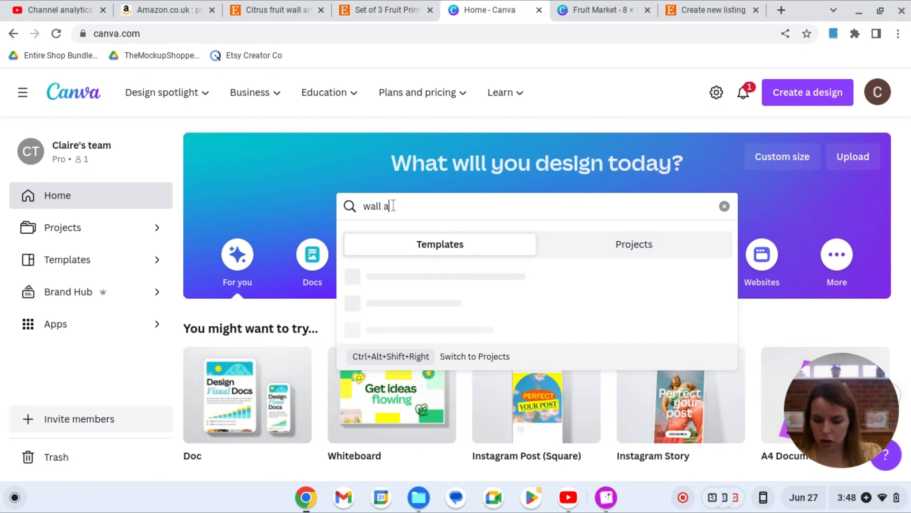
text(rt moc)
text(up)
key(Return)
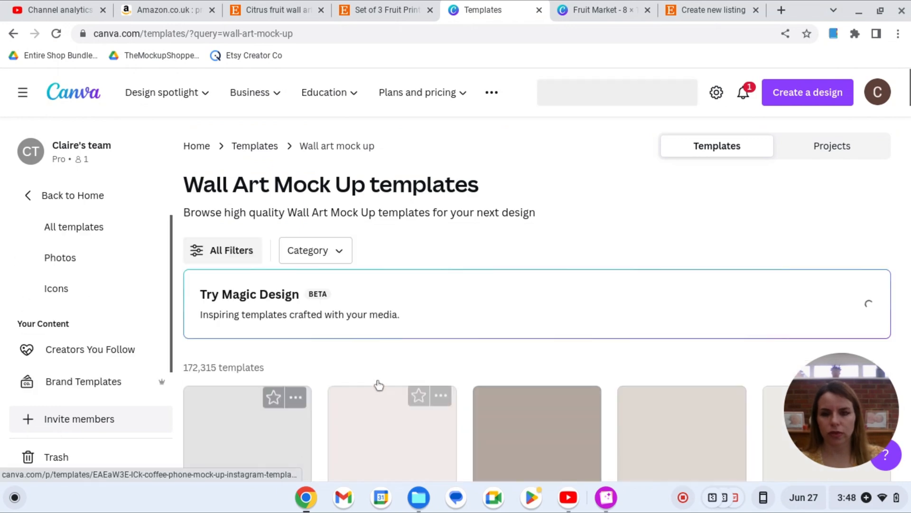
Look through the wall art mockup templates and refine the search to "wall art mock up 3"
scroll(379, 385, down, 4)
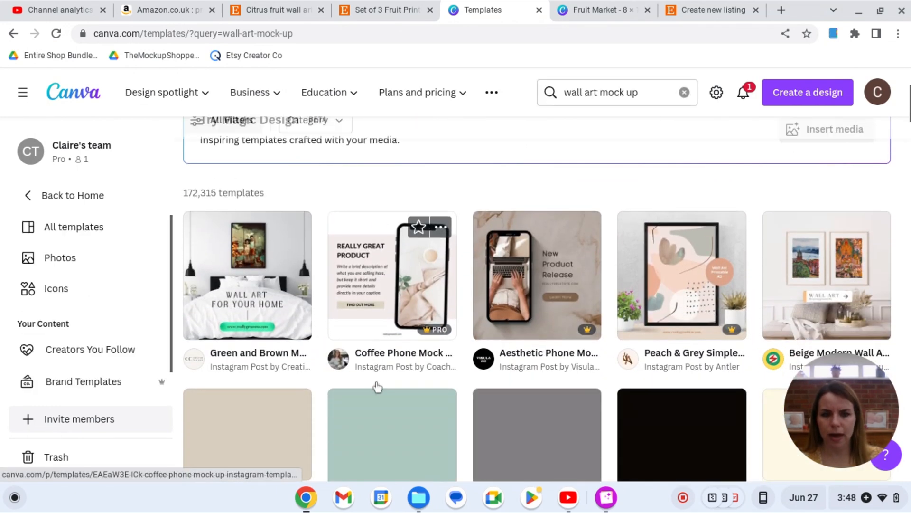
scroll(375, 390, down, 6)
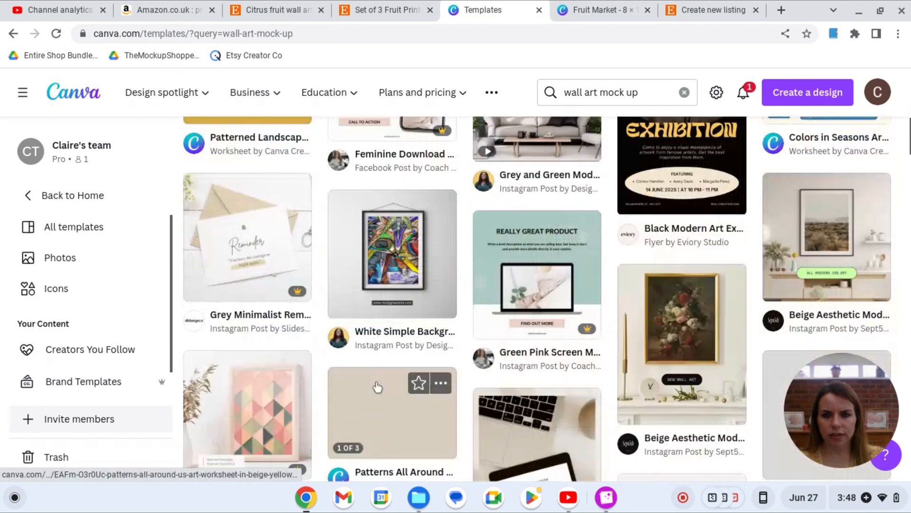
scroll(358, 401, down, 6)
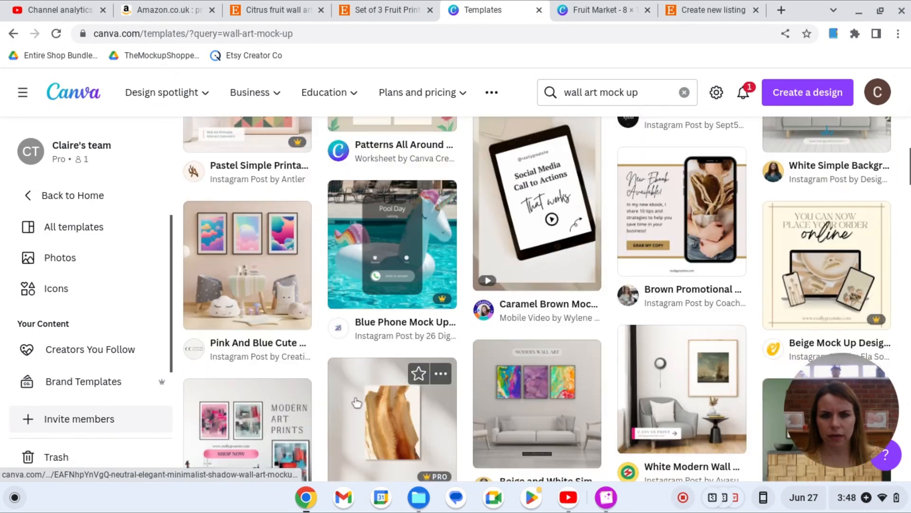
scroll(357, 403, down, 3)
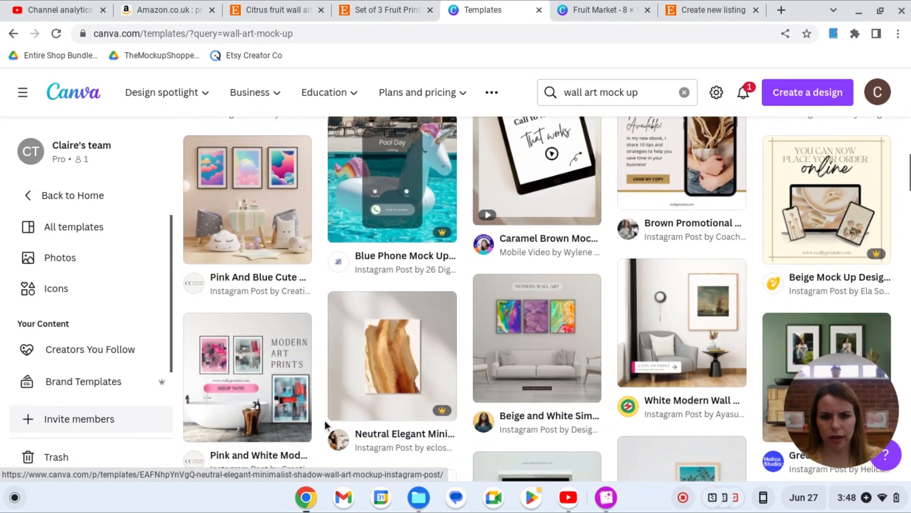
scroll(326, 424, down, 15)
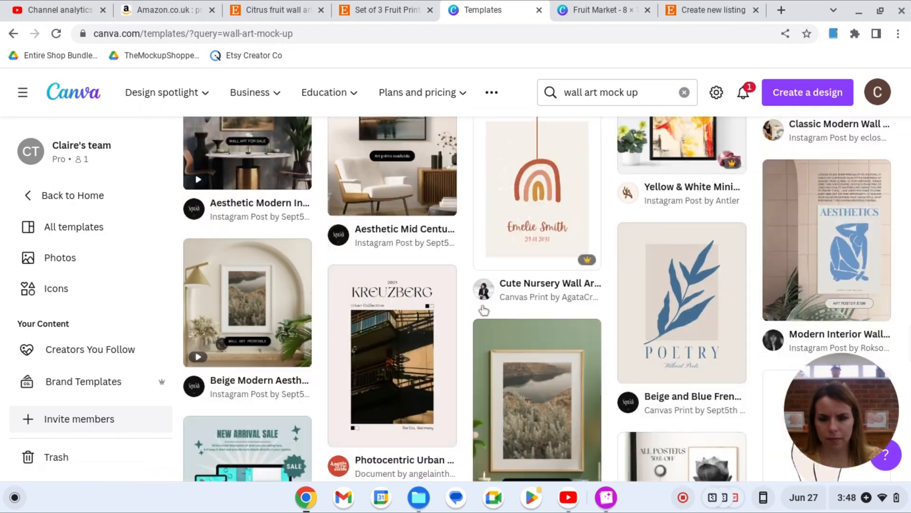
scroll(451, 325, down, 10)
text(3)
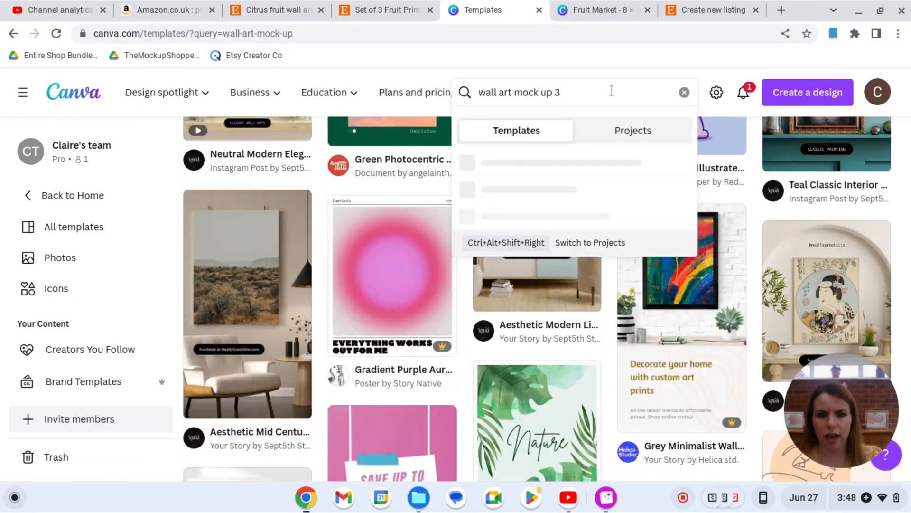
key(Return)
Find the White Simple Background Wall Art Mockup with three frames in the results and open its preview
scroll(541, 315, down, 15)
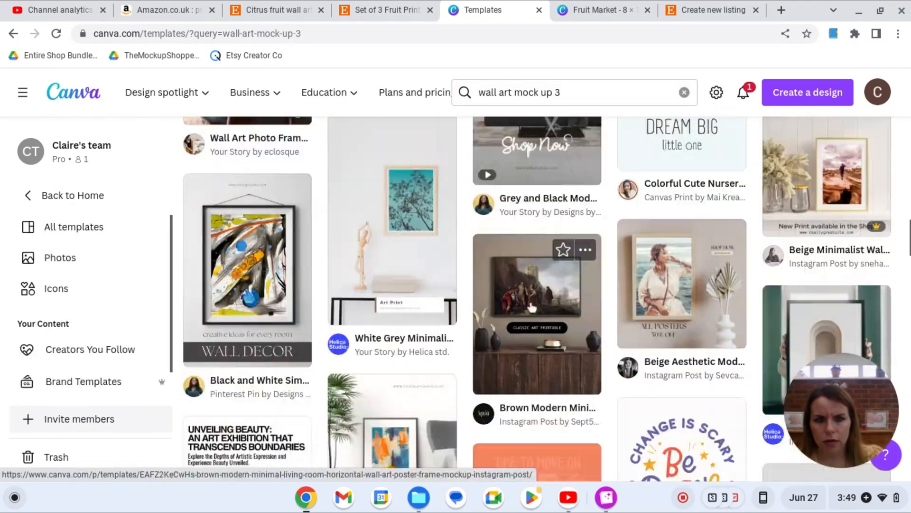
scroll(524, 309, up, 15)
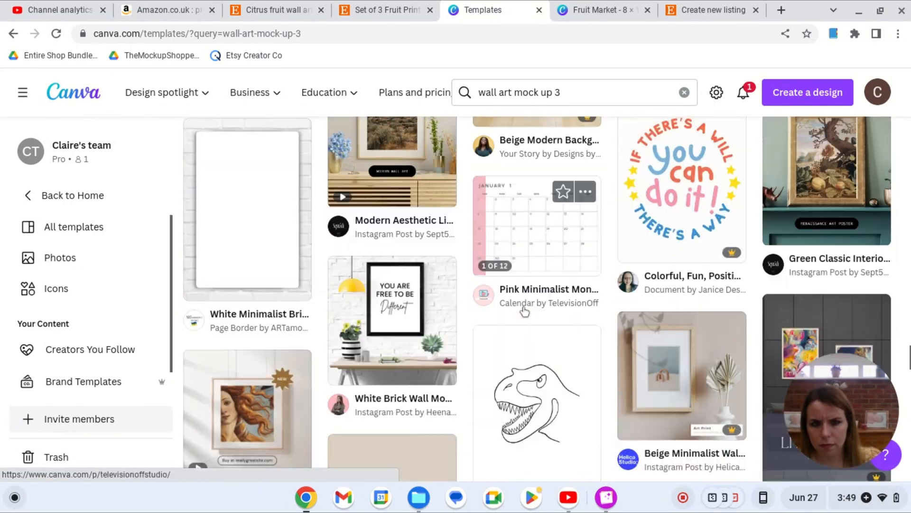
scroll(517, 316, down, 1)
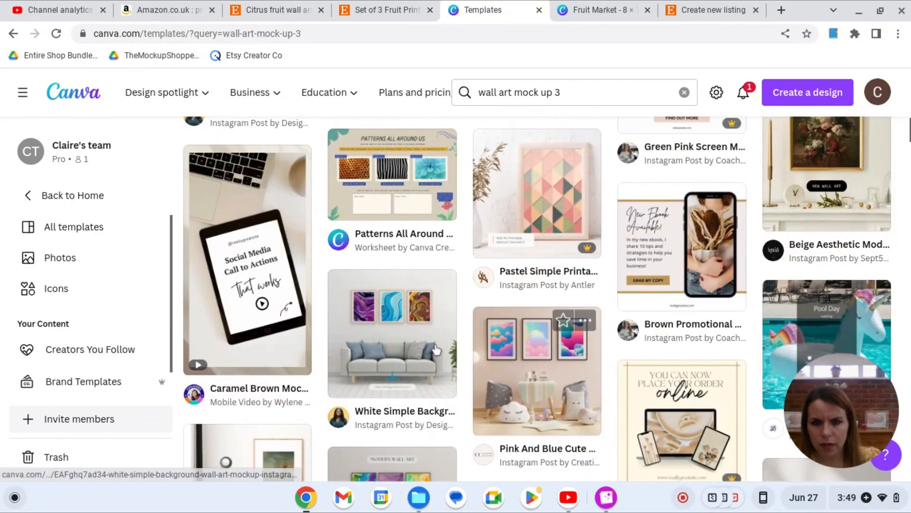
click(406, 324)
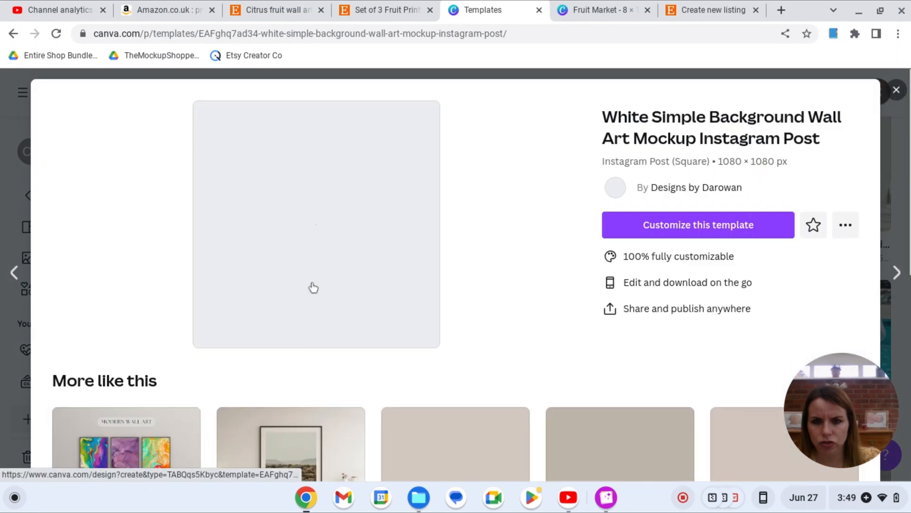
Choose the three-frame Green Minimal Mockup Instagram Post from the similar templates and open it for customizing
scroll(507, 309, down, 2)
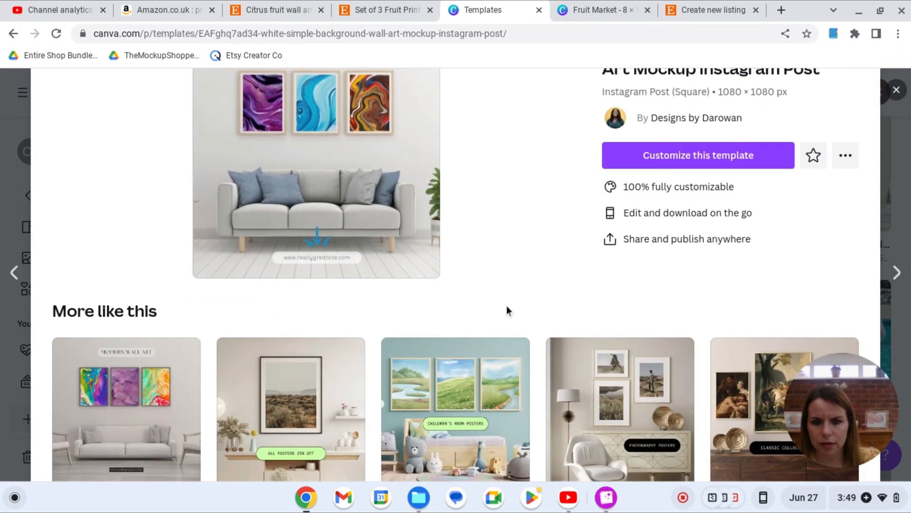
scroll(505, 309, down, 3)
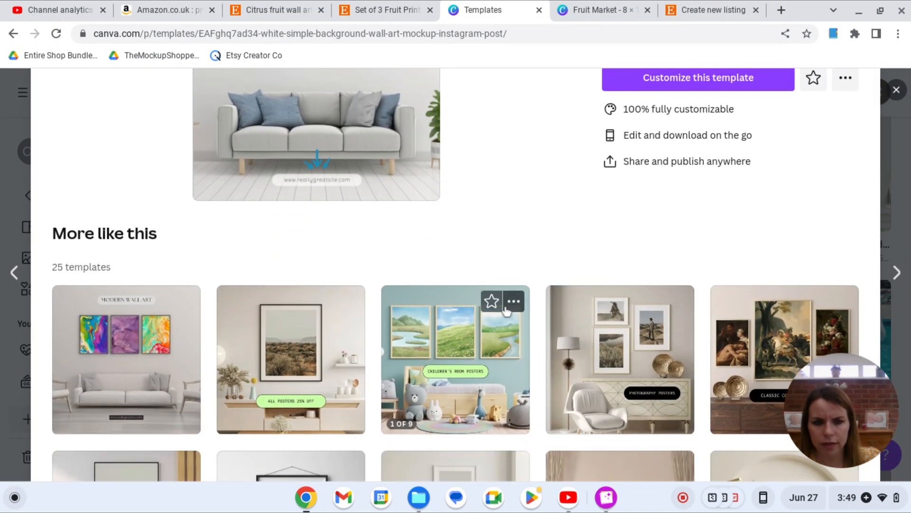
scroll(507, 311, down, 2)
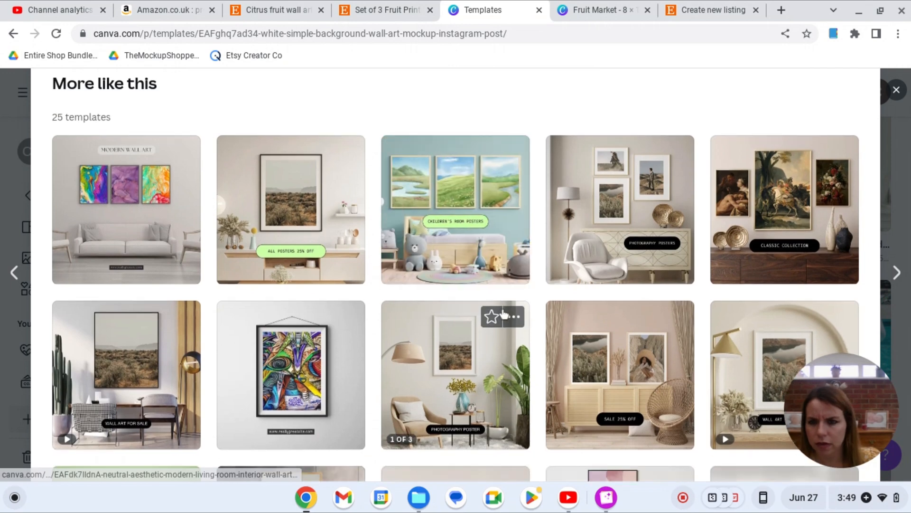
scroll(504, 314, down, 3)
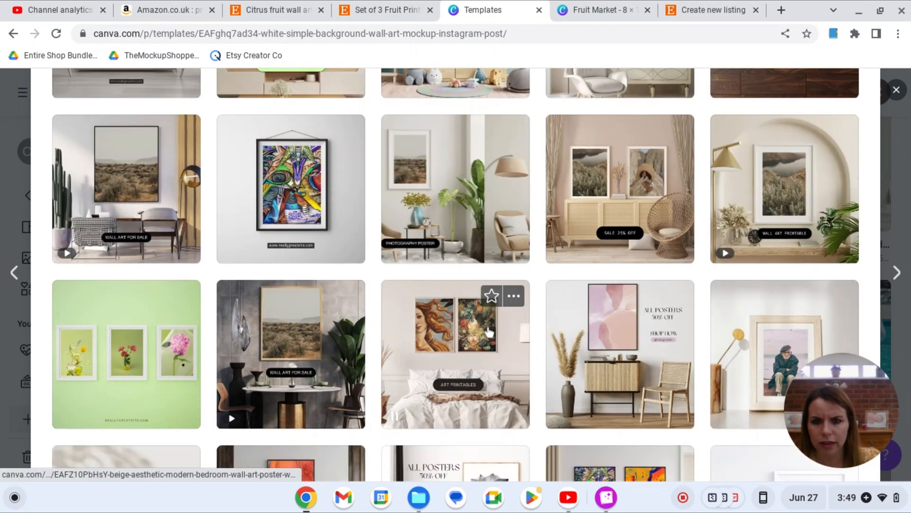
scroll(489, 332, down, 3)
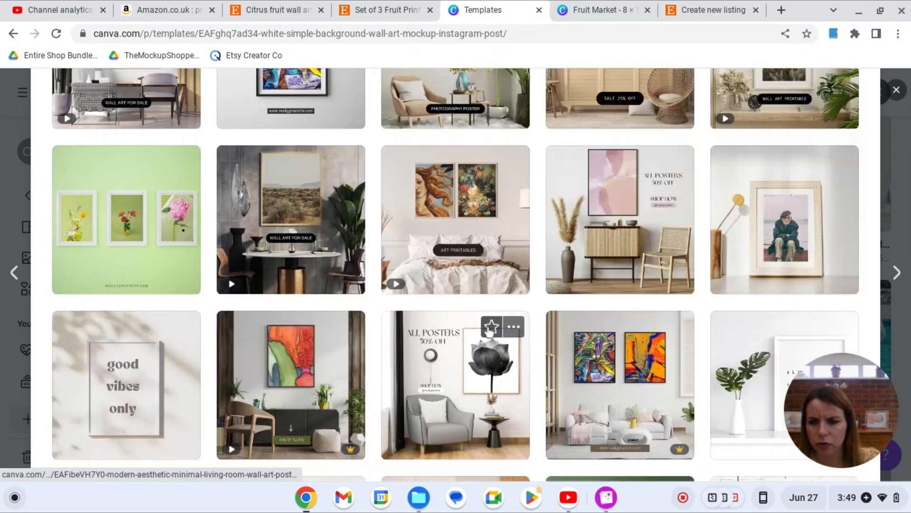
click(116, 228)
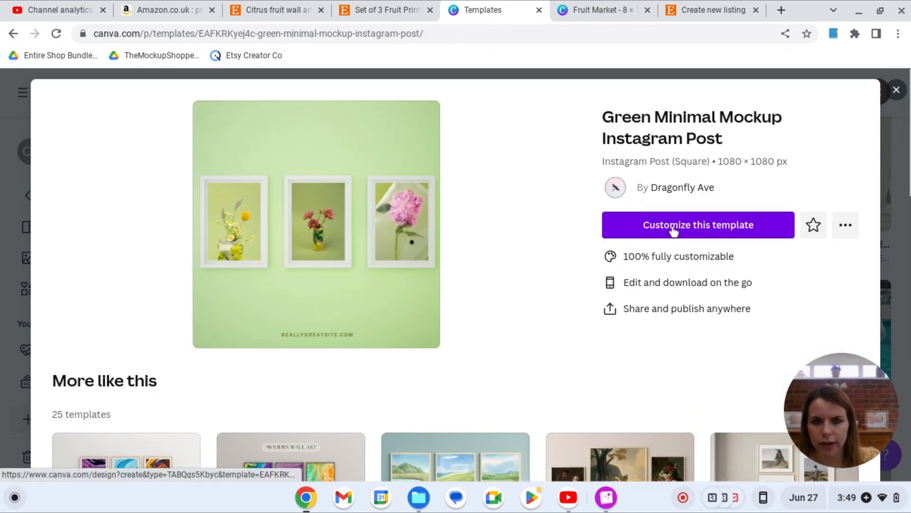
click(674, 230)
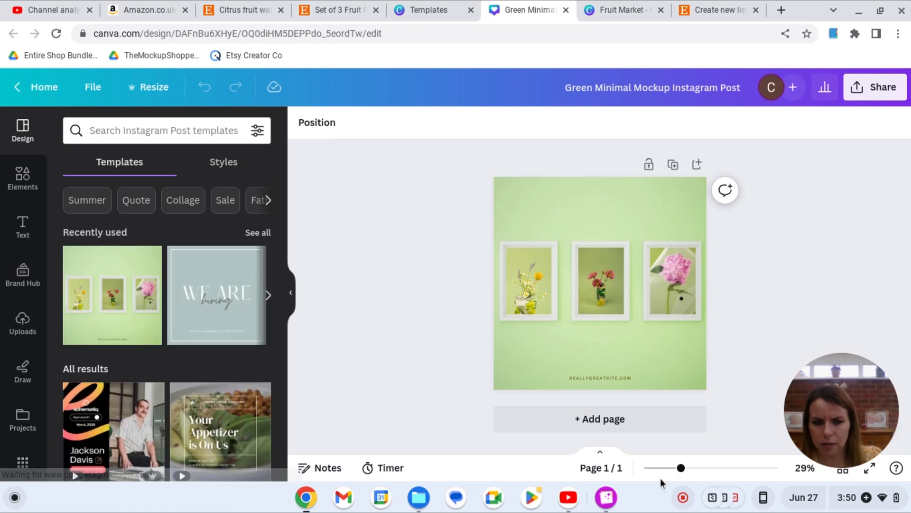
Import Fruit Market.pdf from the recent downloads and remove the flower photos from all three frames of the mockup
click(713, 498)
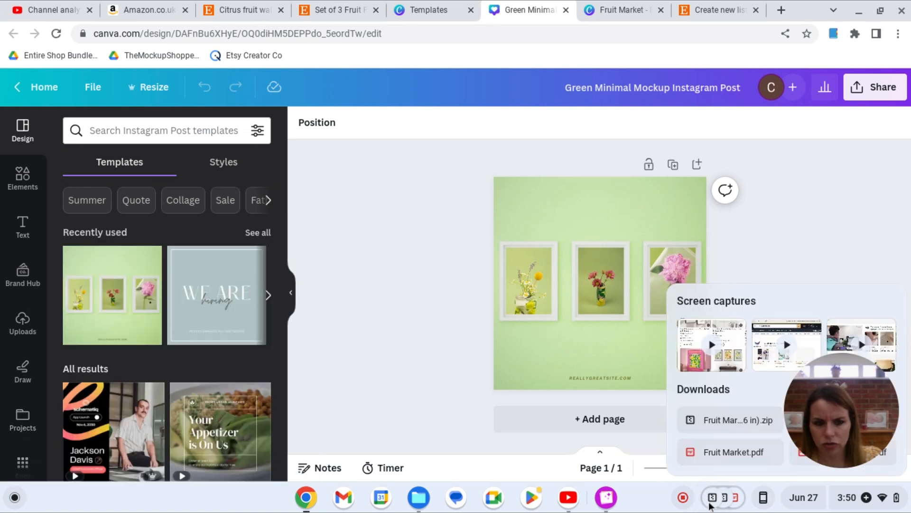
click(727, 451)
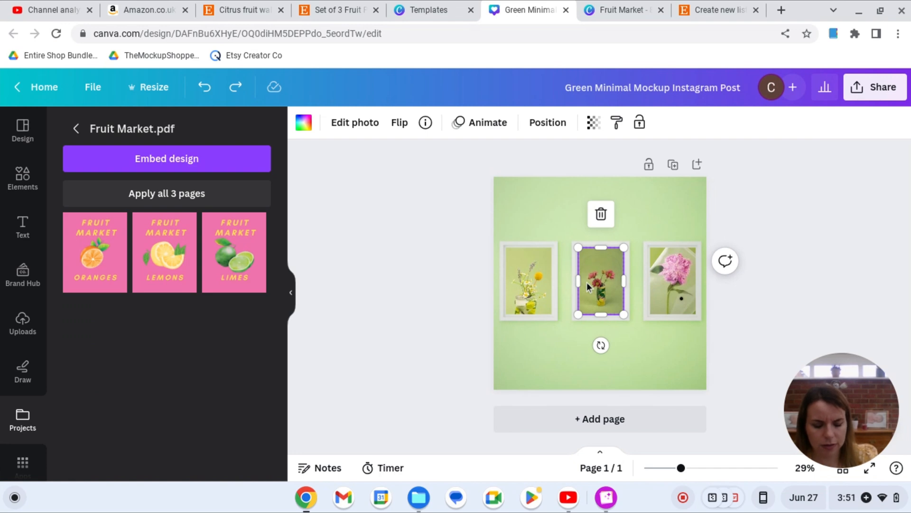
key(Delete)
click(540, 291)
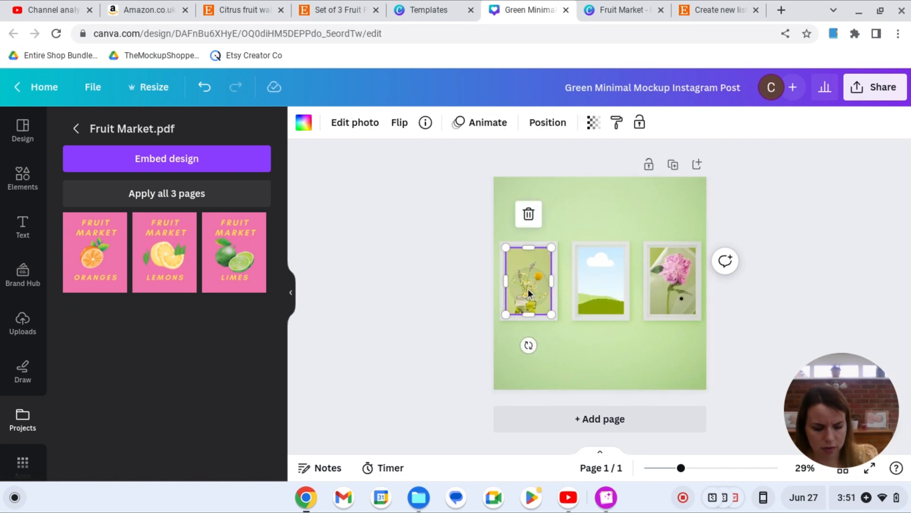
key(Delete)
click(661, 286)
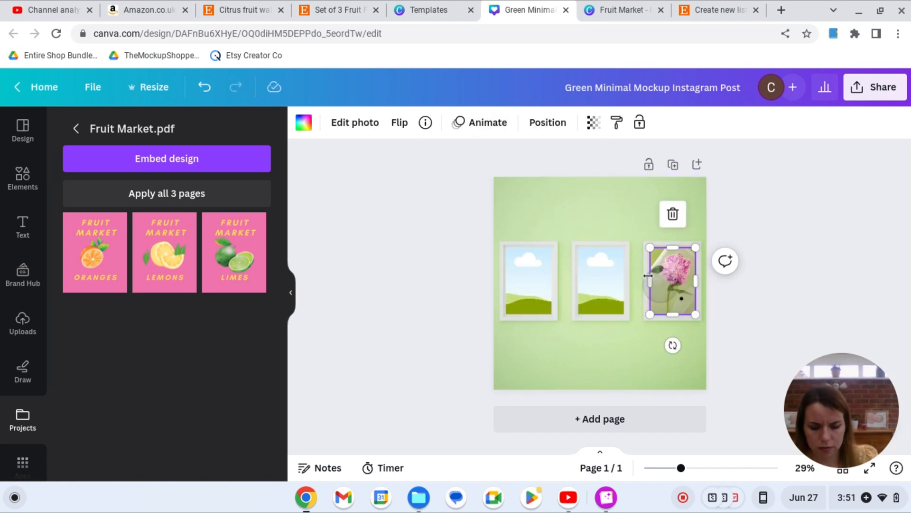
key(Delete)
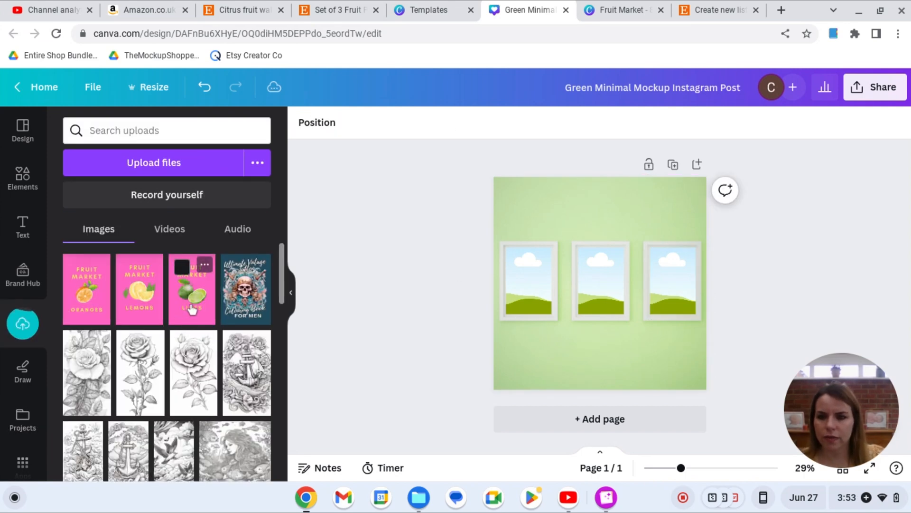
Fill the mockup frames with the uploaded prints: oranges in the left frame, limes in the middle and lemons in the right
drag(197, 297, 602, 281)
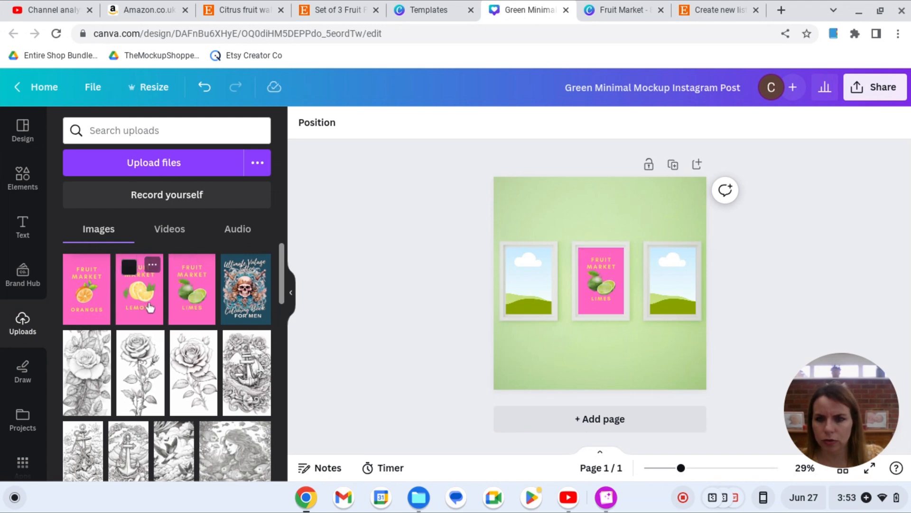
drag(146, 308, 665, 283)
drag(90, 299, 546, 291)
drag(681, 468, 701, 468)
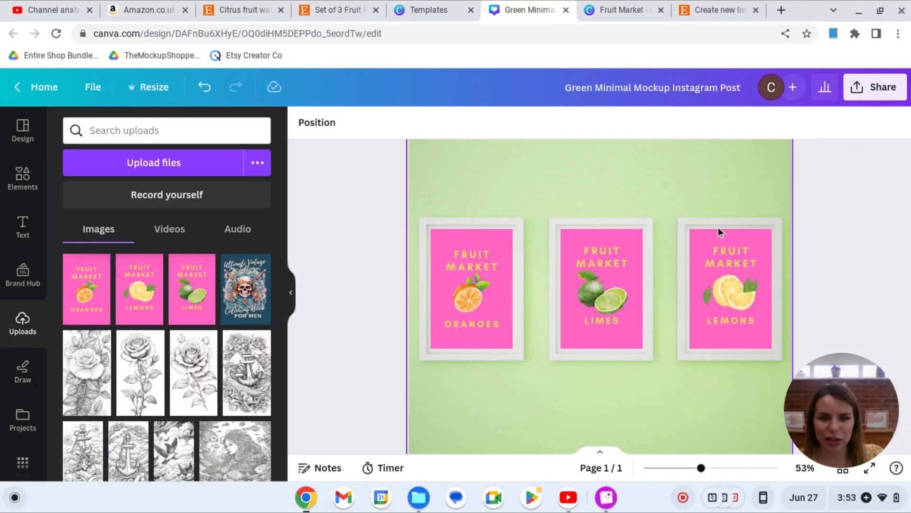
click(538, 417)
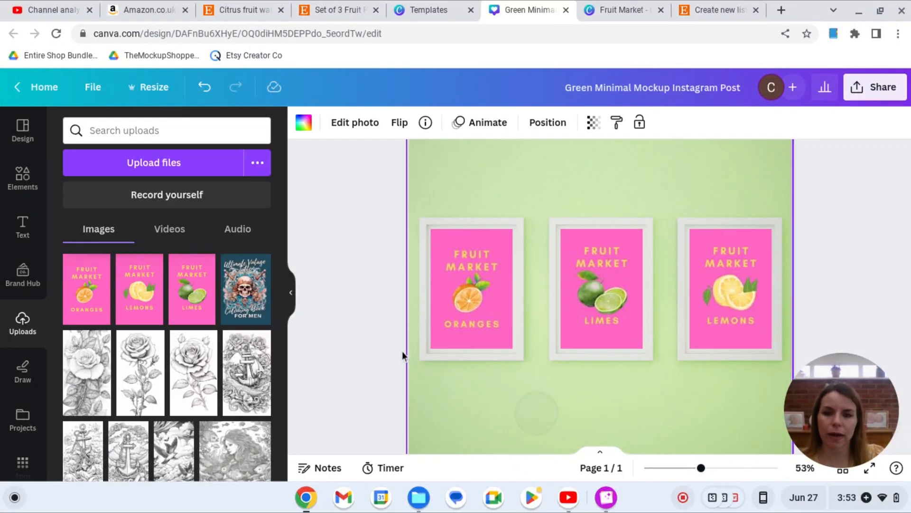
key(ctrl+z)
Download the finished Fruit Market mockup as a PNG at size 1
click(881, 90)
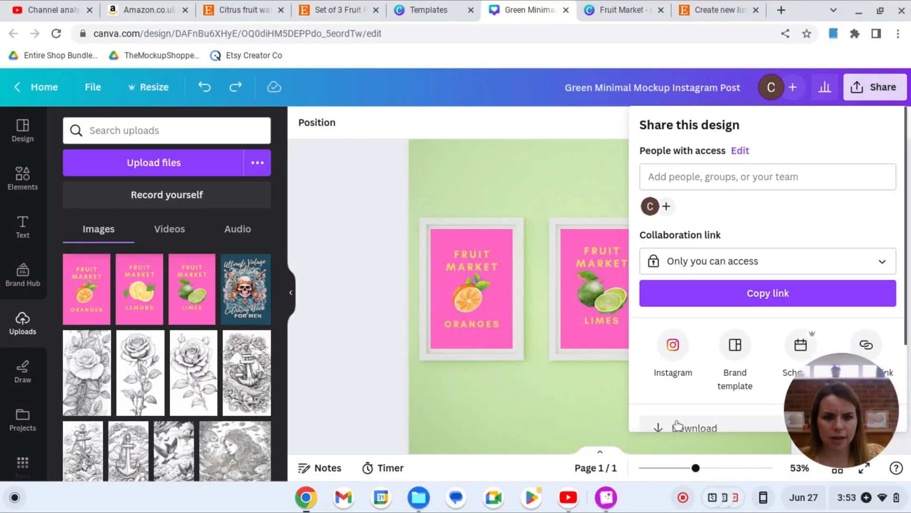
click(677, 431)
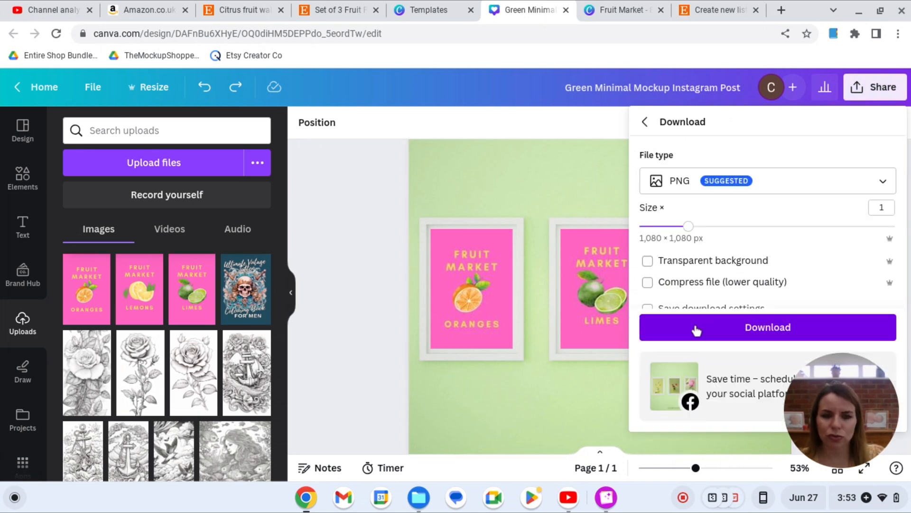
click(752, 331)
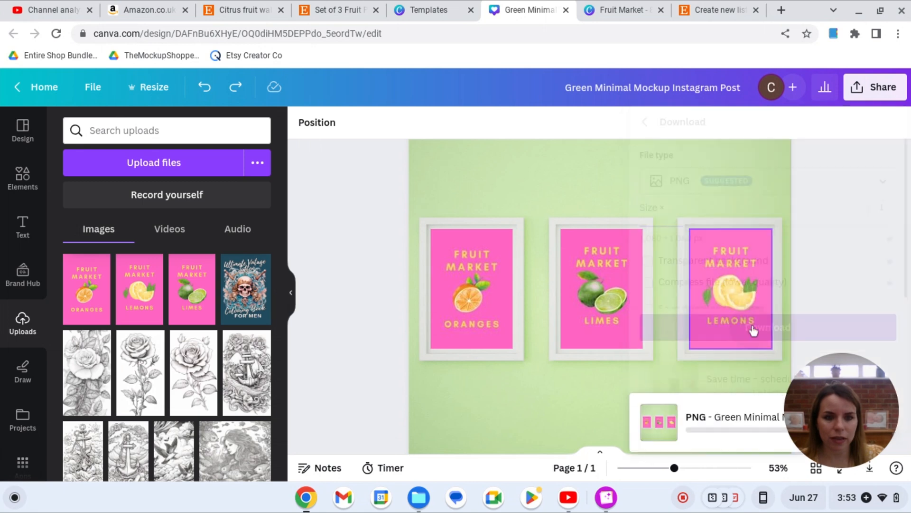
Return to the new Etsy listing and add the downloaded Green Minimal Mockup Instagram Post.png as its first photo
click(711, 15)
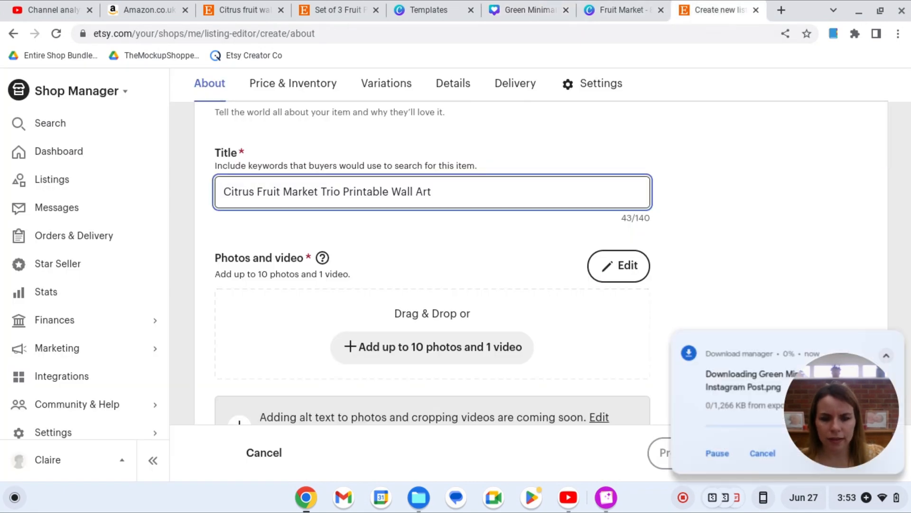
click(711, 498)
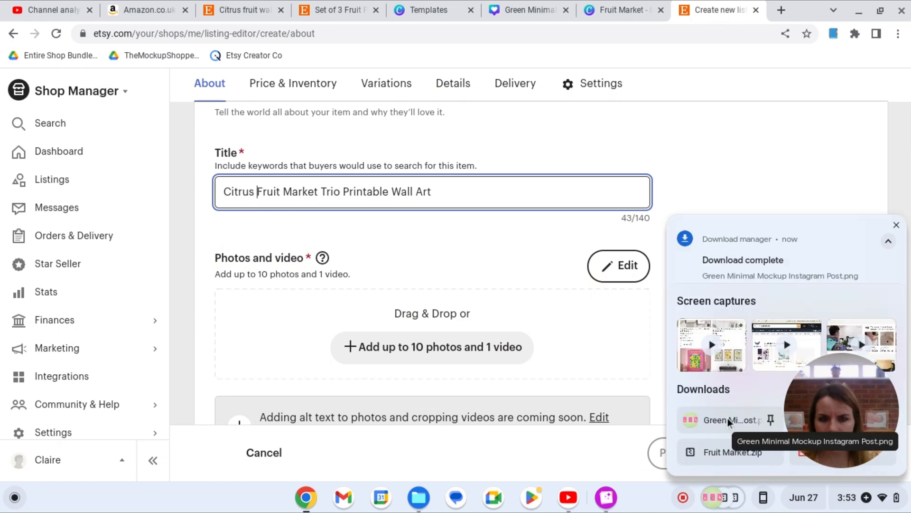
drag(730, 422, 408, 326)
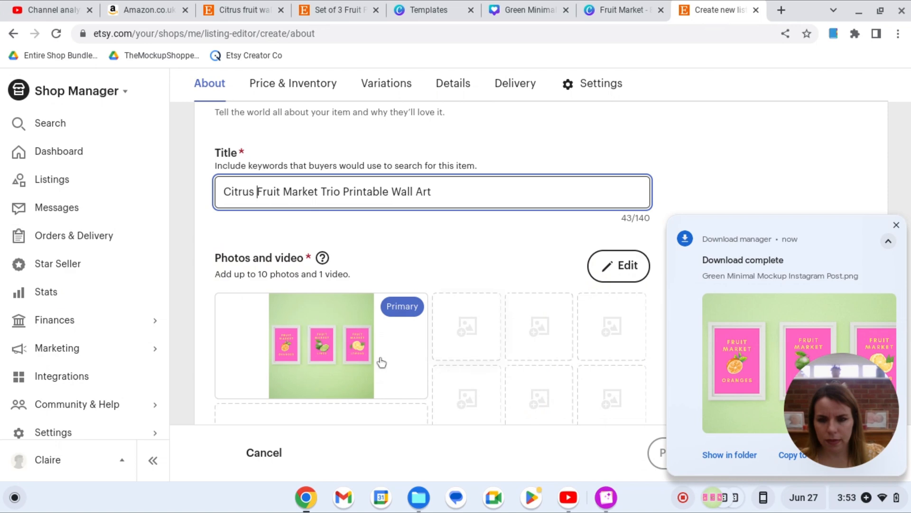
Write the description, stating "*This is not a physical product*" and that images can be downloaded through a link or from the purchased area in Etsy
scroll(376, 358, down, 5)
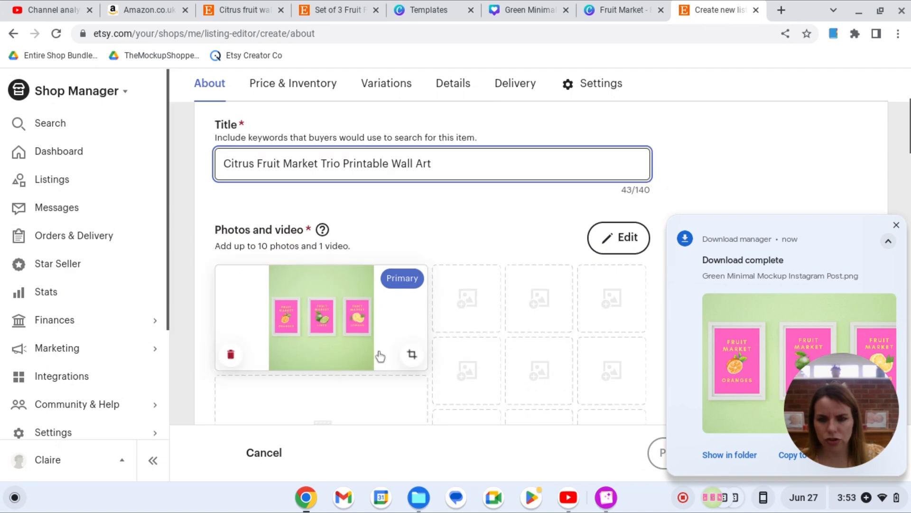
scroll(294, 256, down, 1)
click(345, 281)
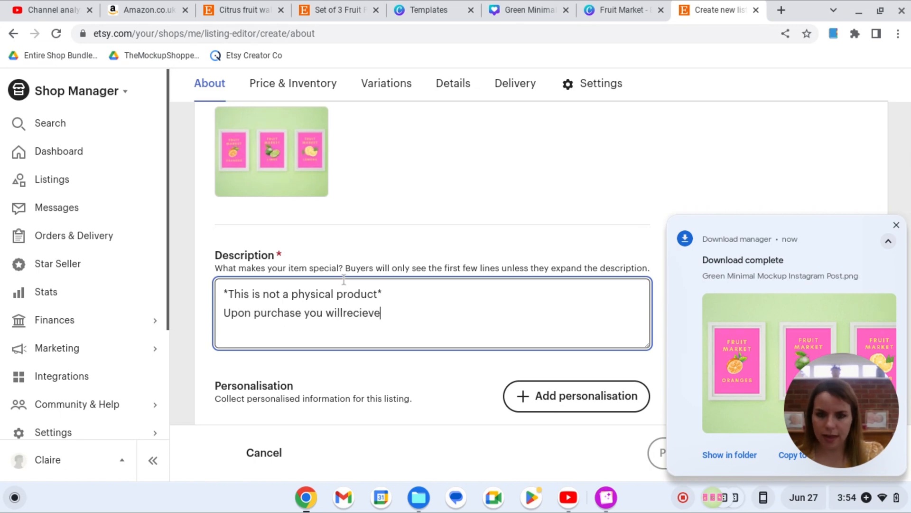
text(dow)
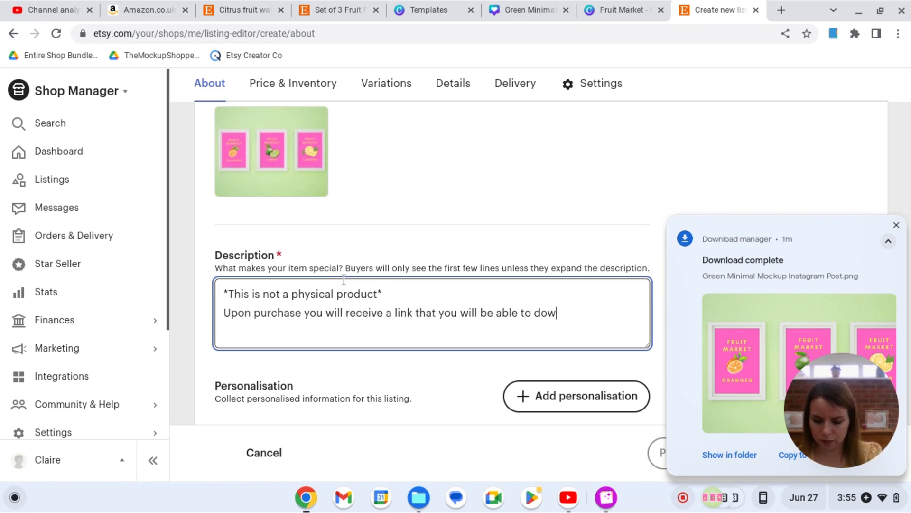
text(nload your images from. Alternatively you )
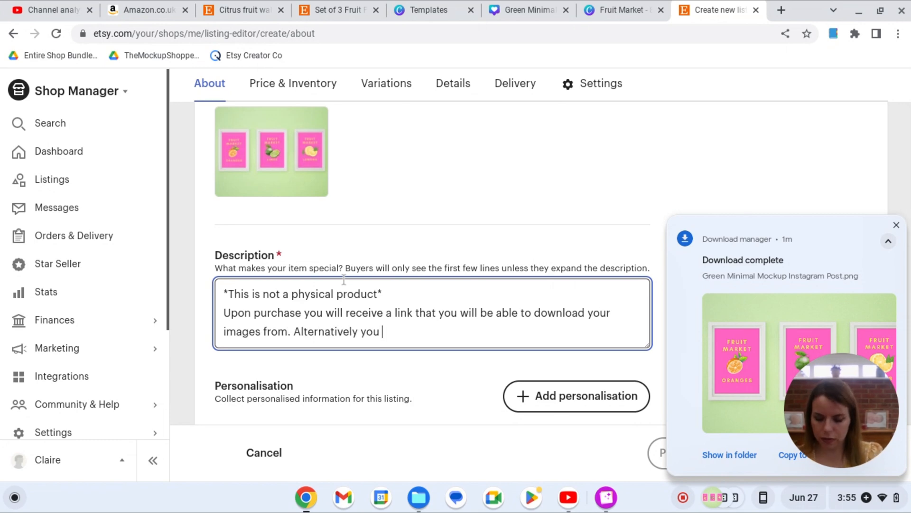
text(will be able to get them fro m your purchased area in ET)
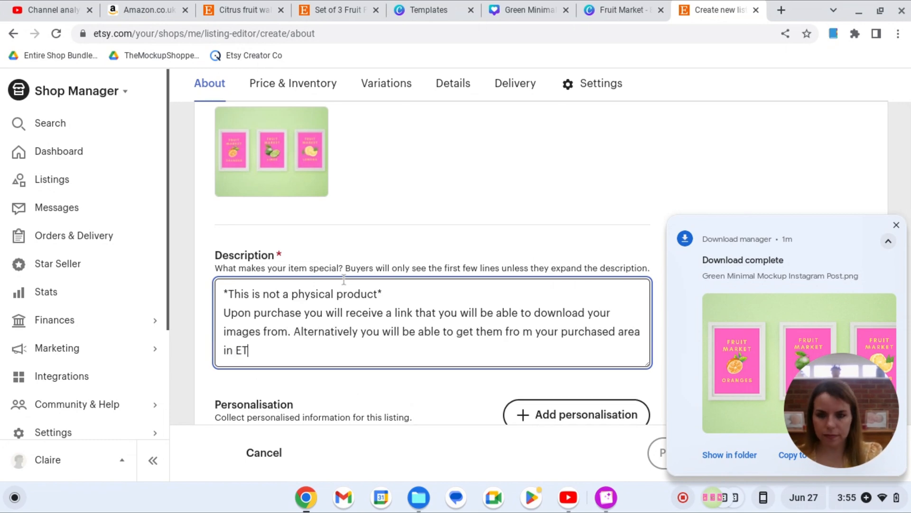
click(522, 332)
key(BackSpace)
Dismiss the download notification, then set the listing's price to £3 and its quantity to 100
scroll(521, 342, down, 3)
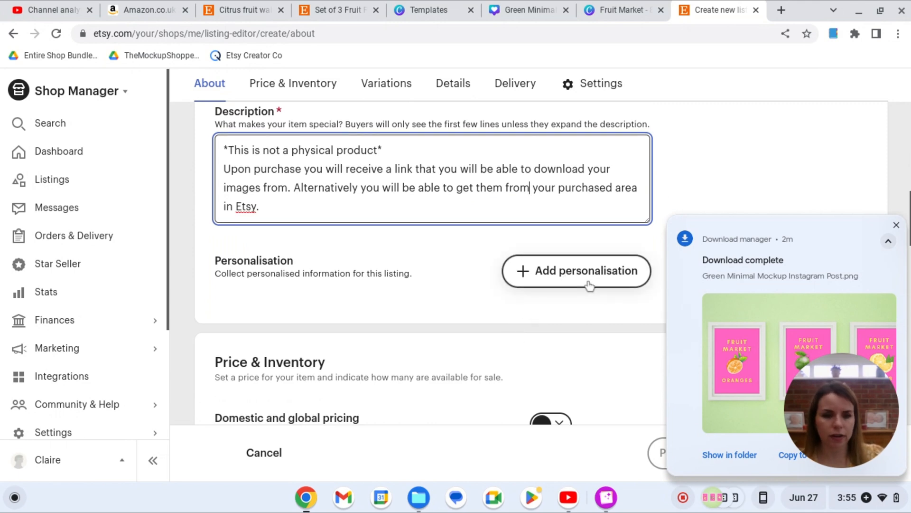
click(896, 225)
scroll(463, 346, down, 3)
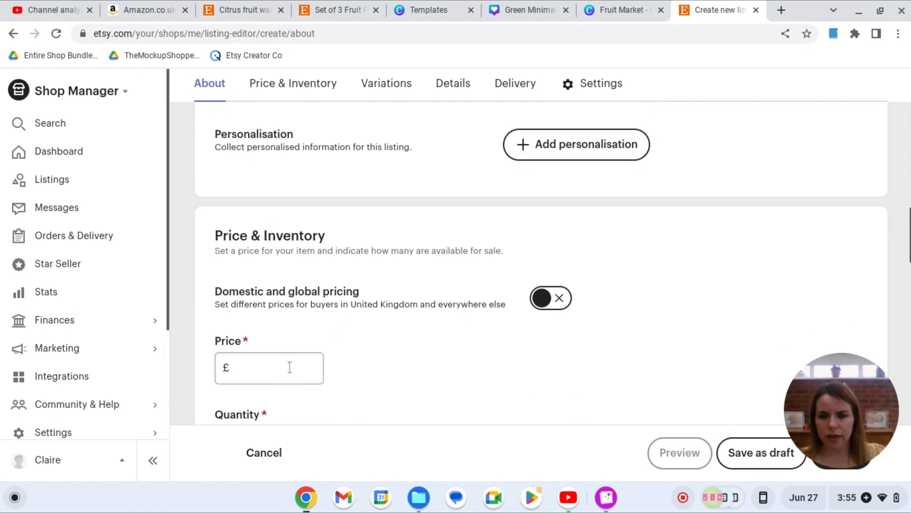
scroll(292, 363, down, 2)
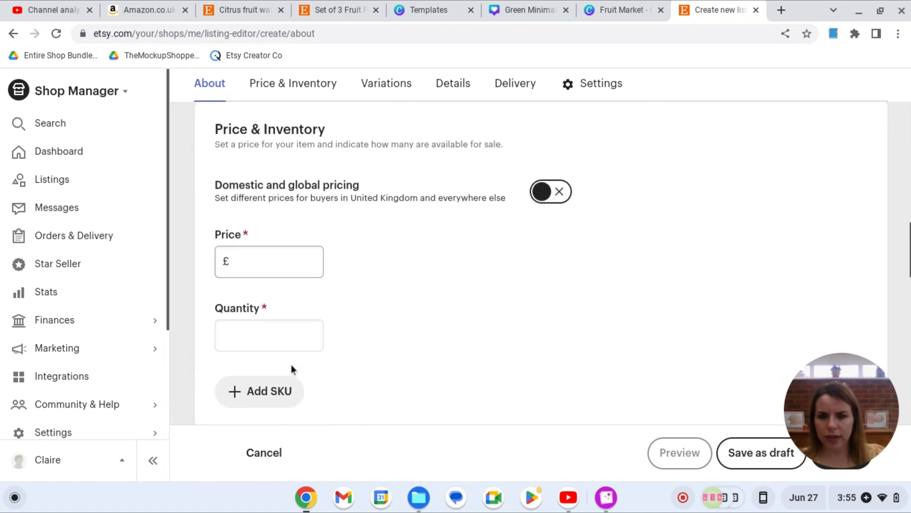
click(293, 261)
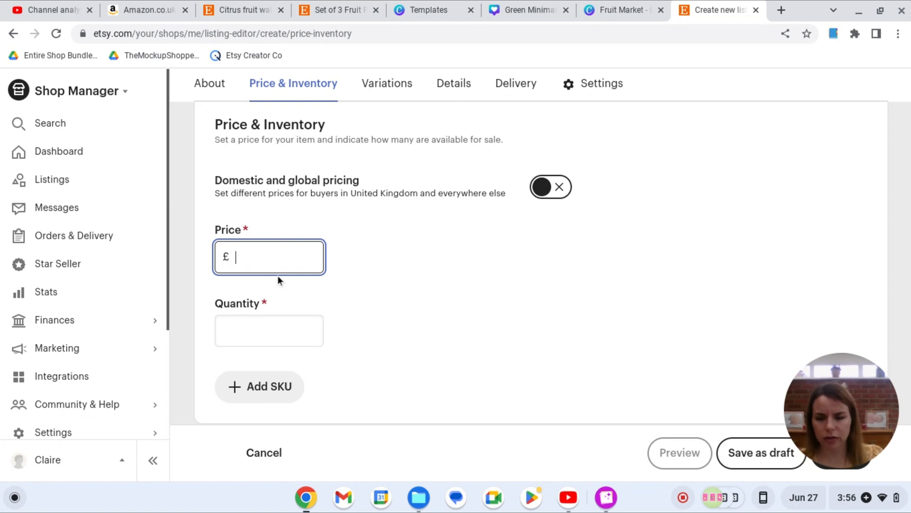
text(3)
click(267, 332)
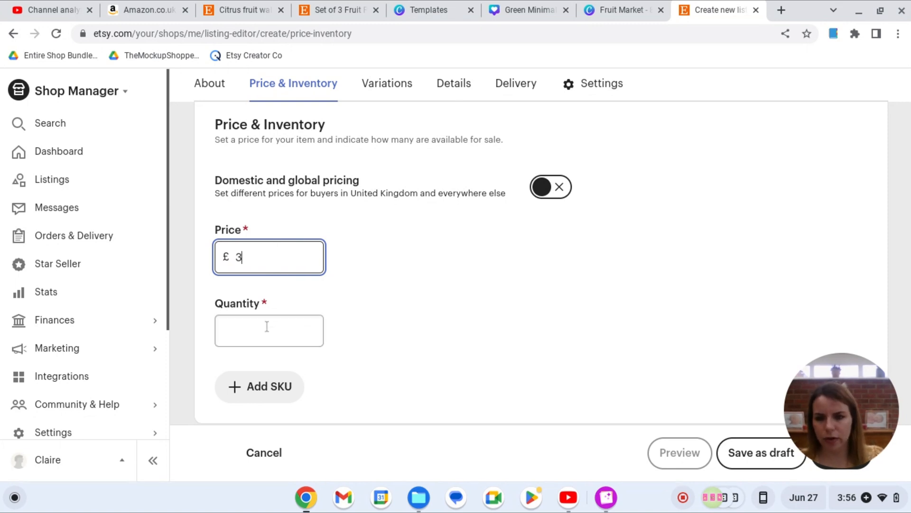
text(100)
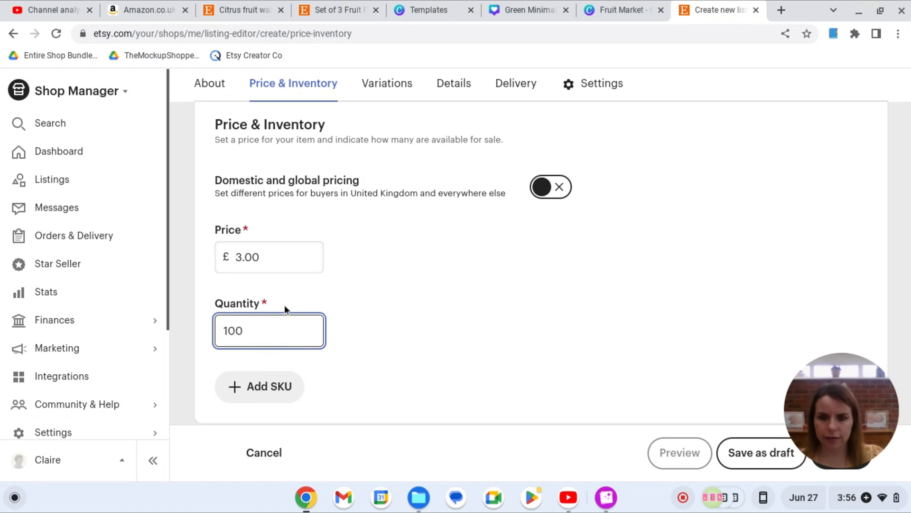
Begin the listing's core details, choosing Digital files as the item type and "I did" as the maker
scroll(341, 349, down, 4)
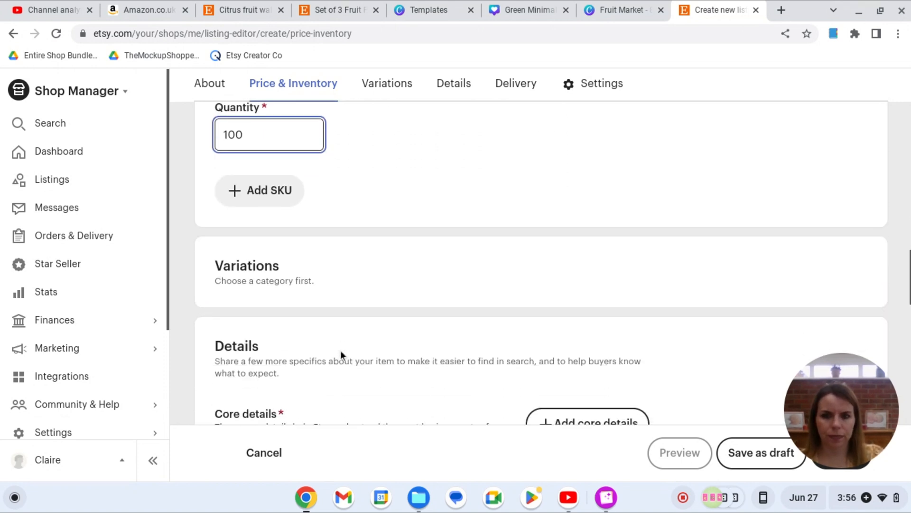
scroll(284, 288, down, 2)
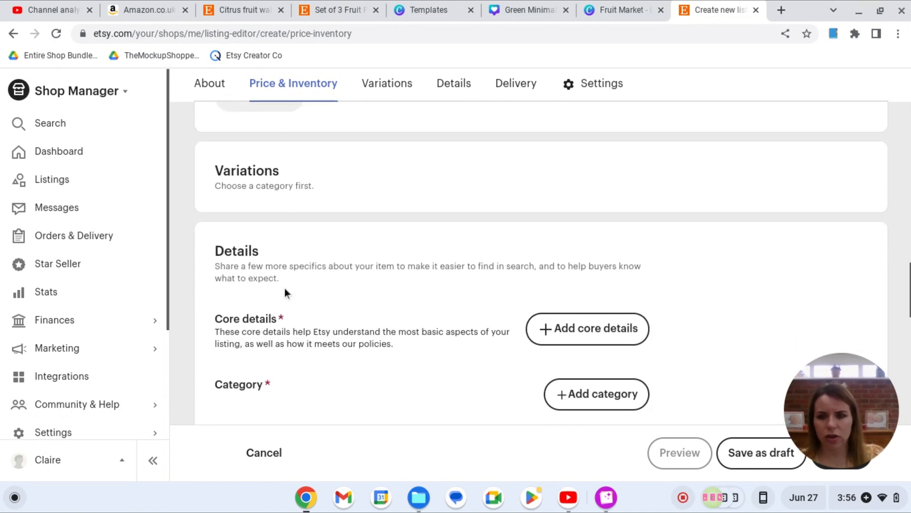
click(549, 244)
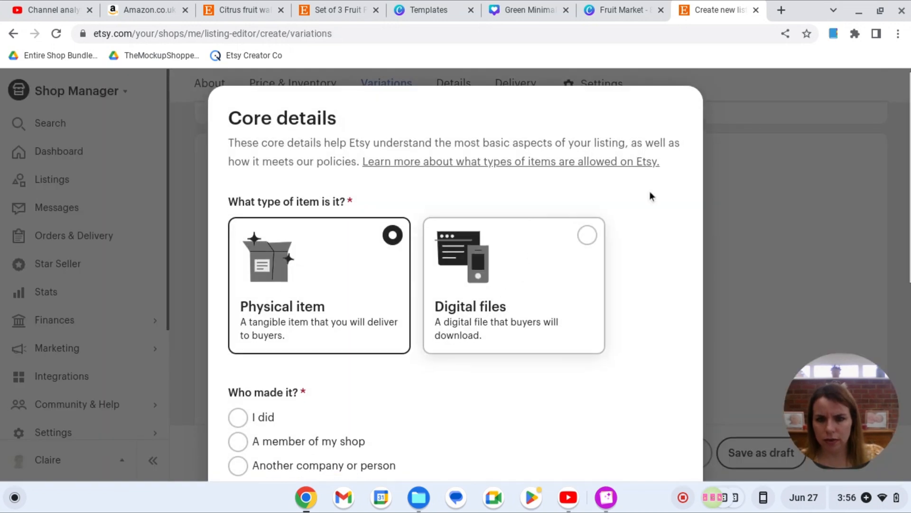
click(587, 235)
scroll(577, 254, down, 3)
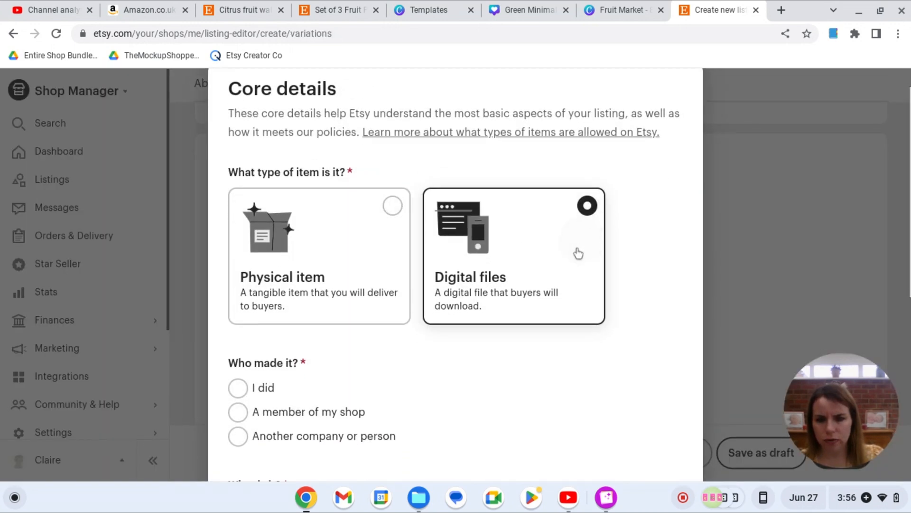
click(239, 268)
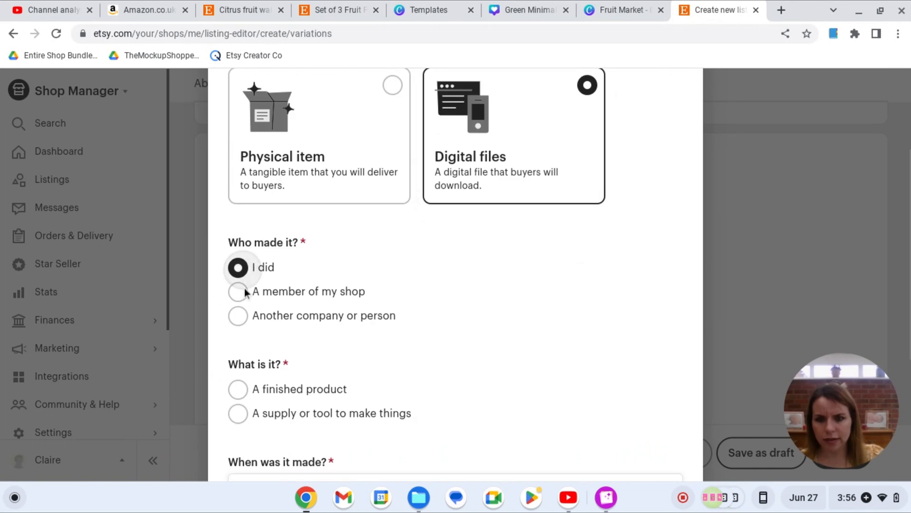
Mark the item as a finished product made in 2020 - 2023, apply the core details and accept the switch to a digital listing
scroll(257, 332, down, 2)
scroll(247, 335, down, 1)
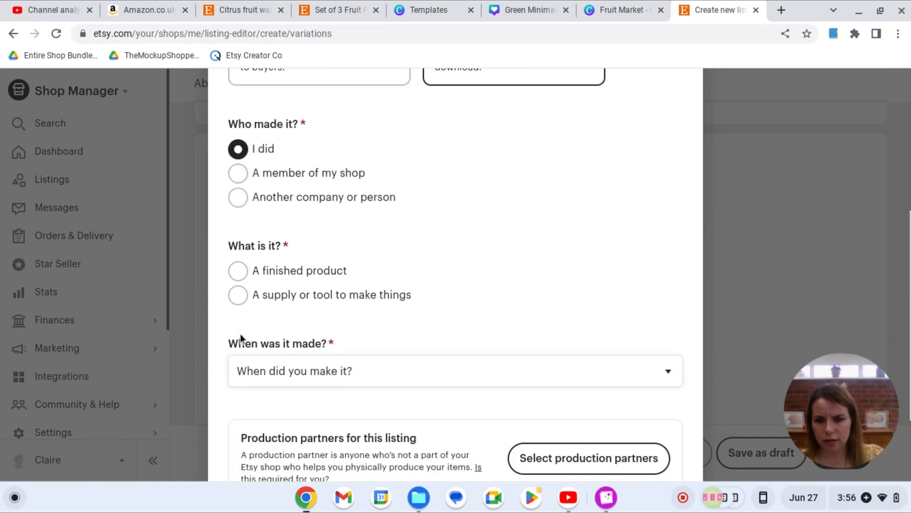
click(239, 274)
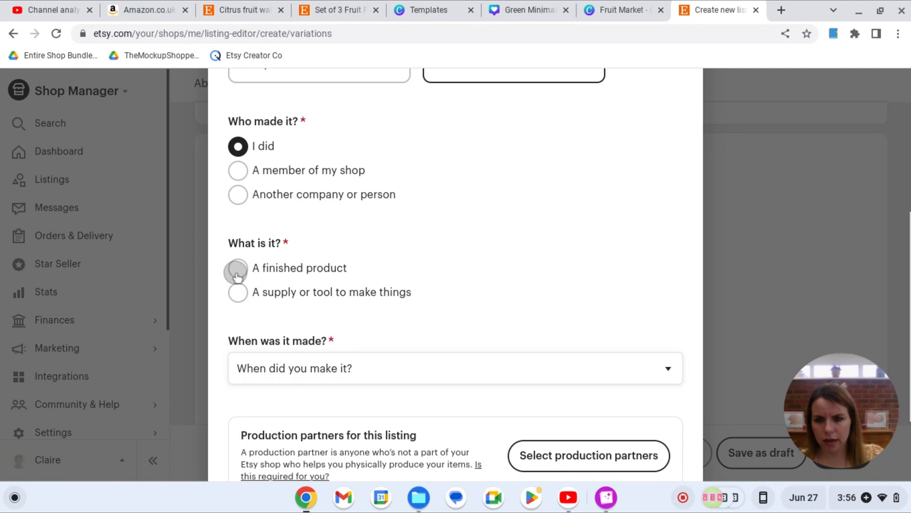
click(294, 366)
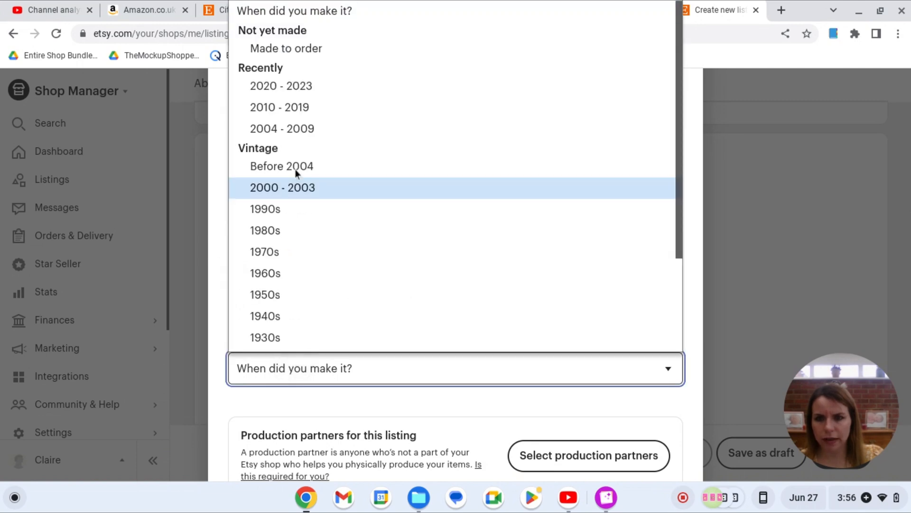
click(289, 85)
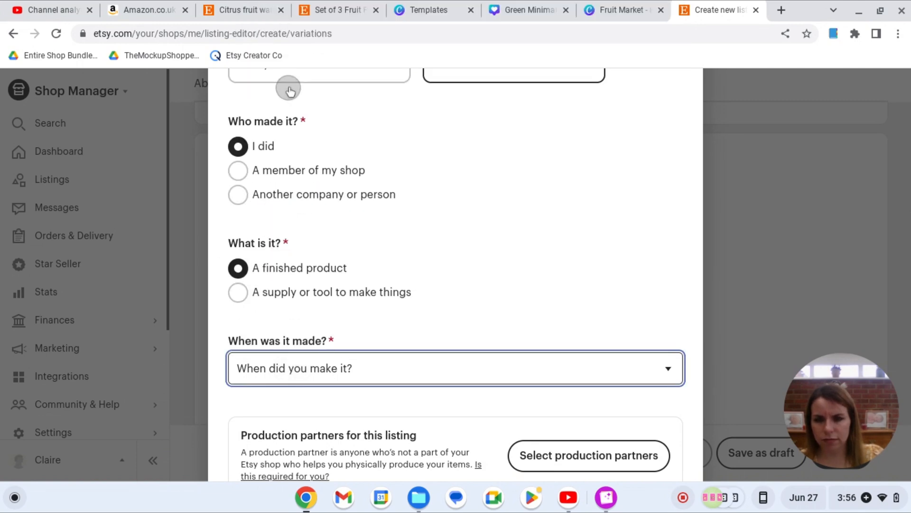
click(473, 285)
scroll(474, 285, down, 3)
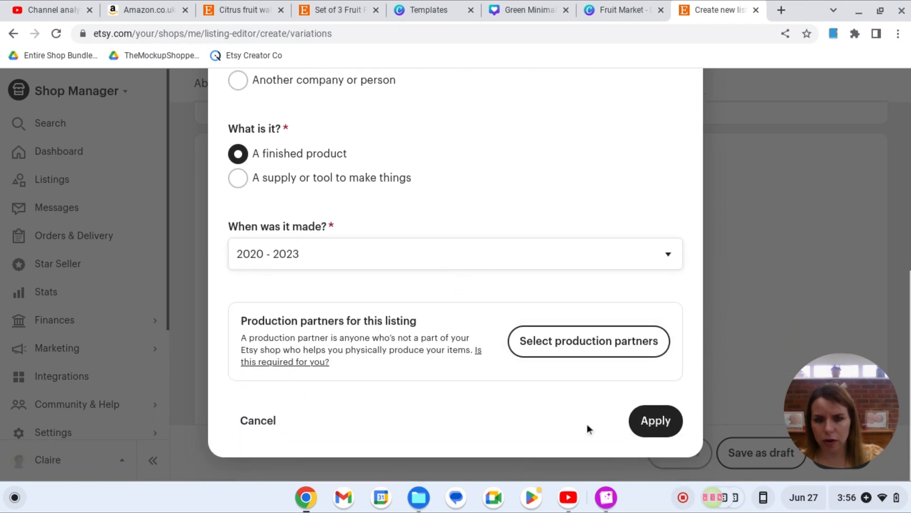
click(673, 423)
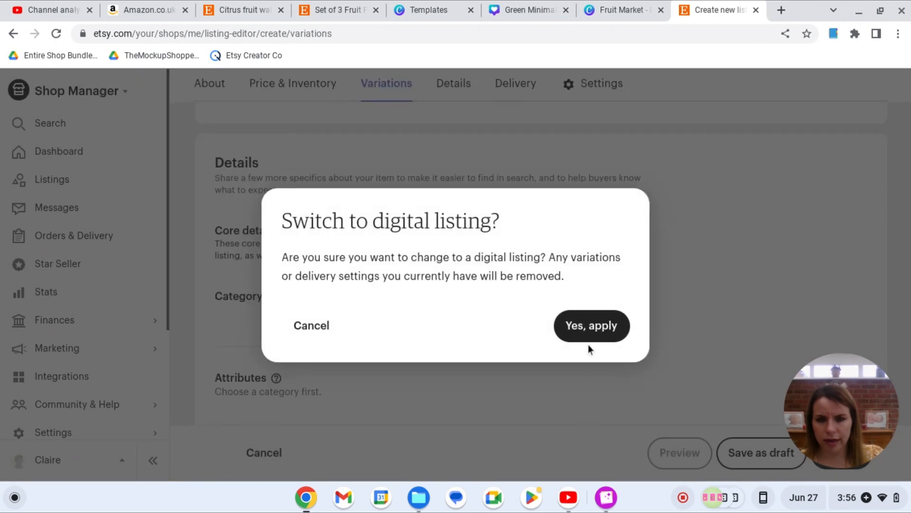
click(584, 334)
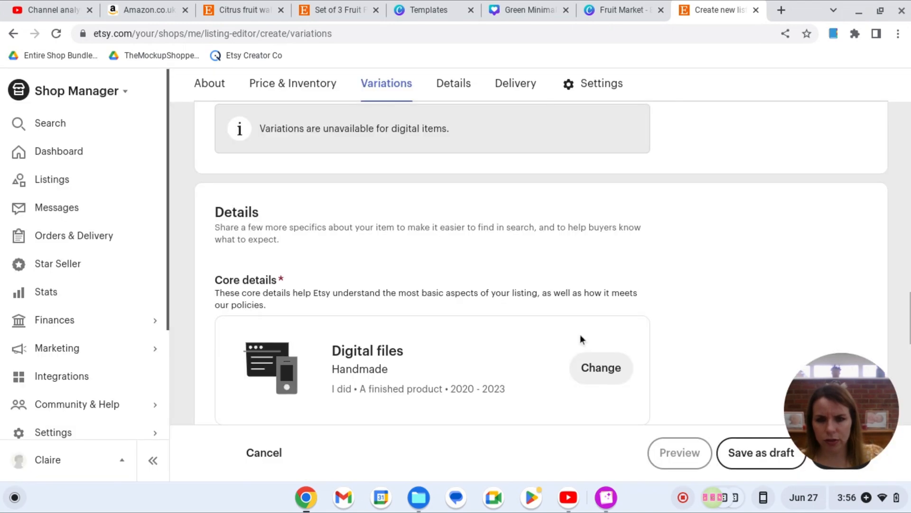
Search the listing categories for "wall" and assign the Digital Prints category
scroll(551, 363, down, 4)
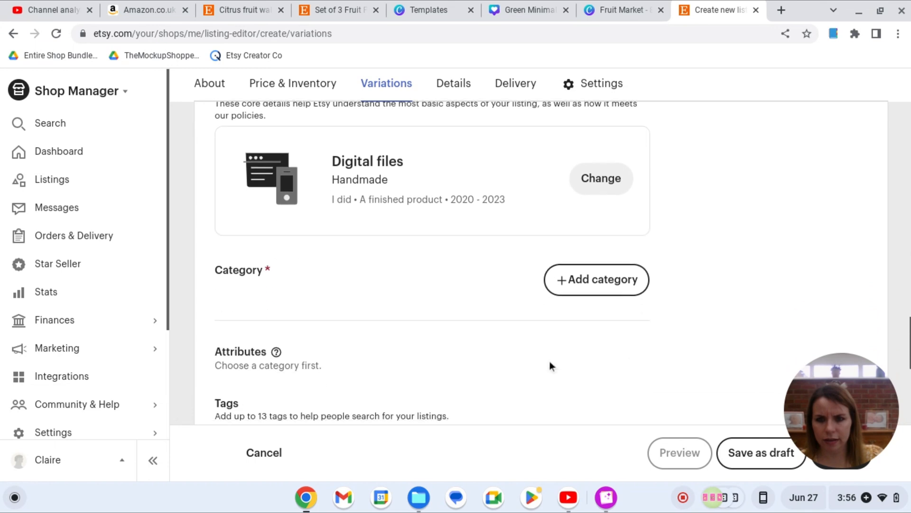
click(591, 283)
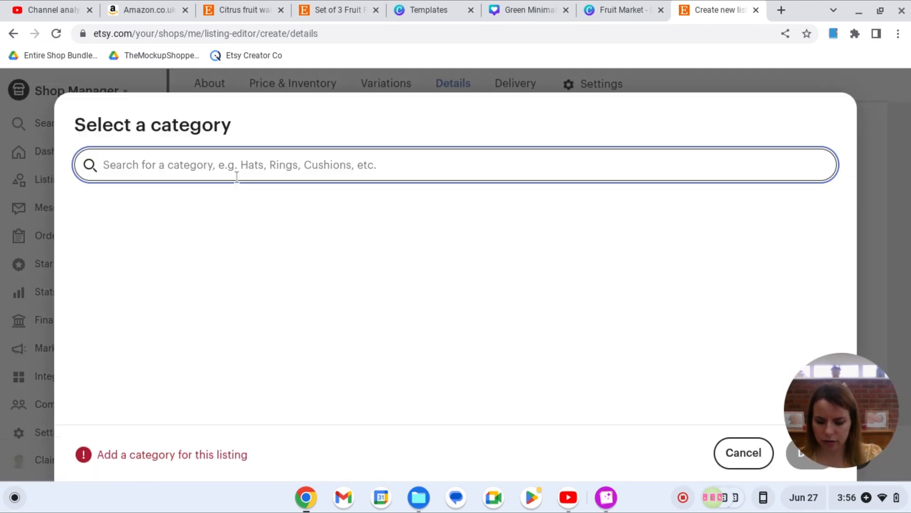
text(wall)
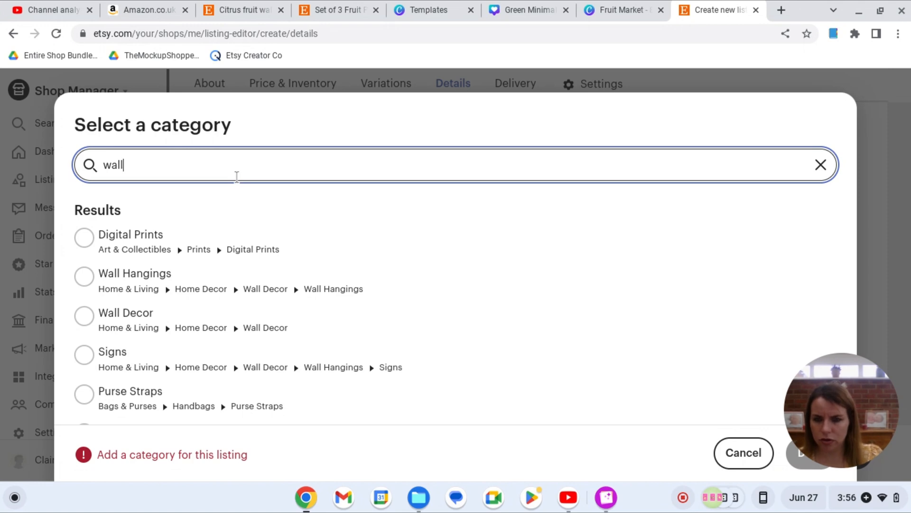
click(112, 236)
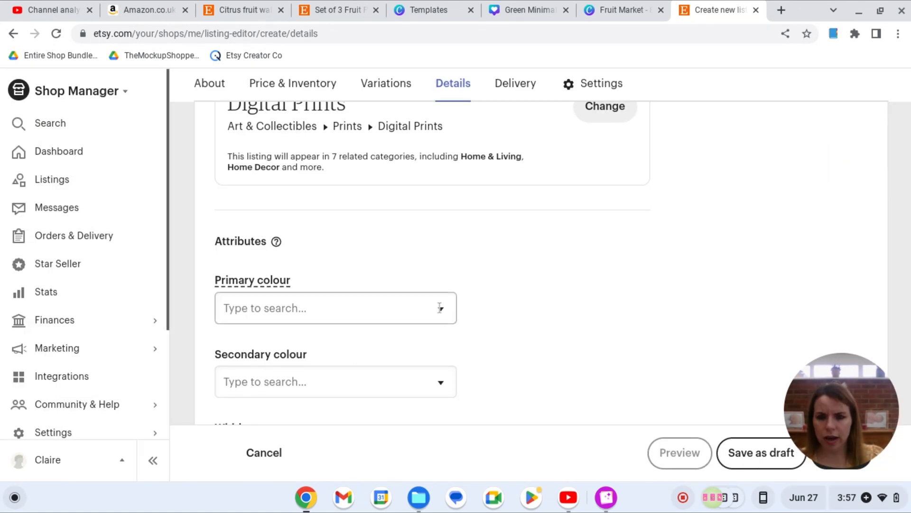
Set the primary colour attribute of the listing to Pink
click(415, 306)
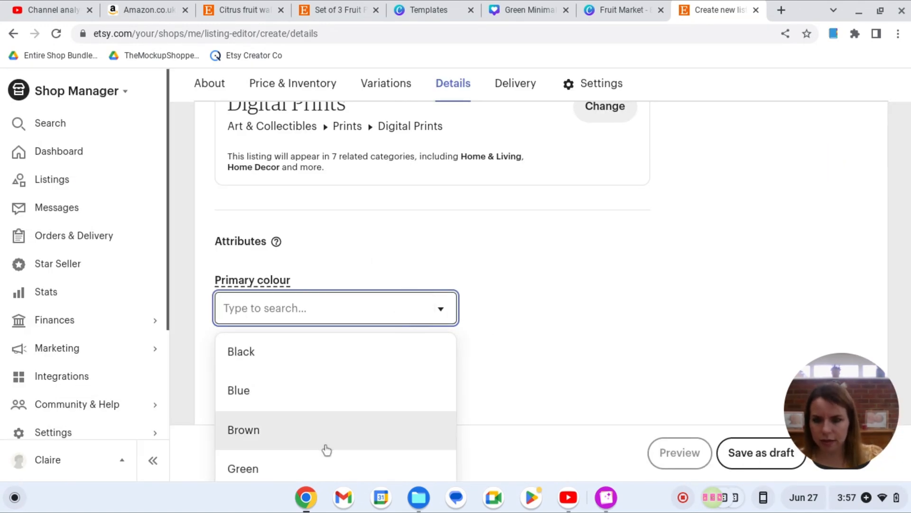
scroll(324, 447, down, 3)
click(267, 397)
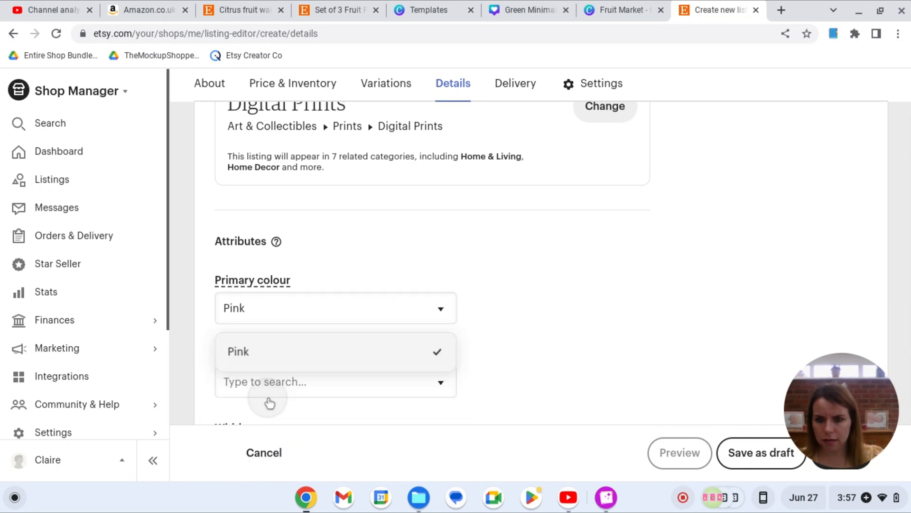
click(464, 368)
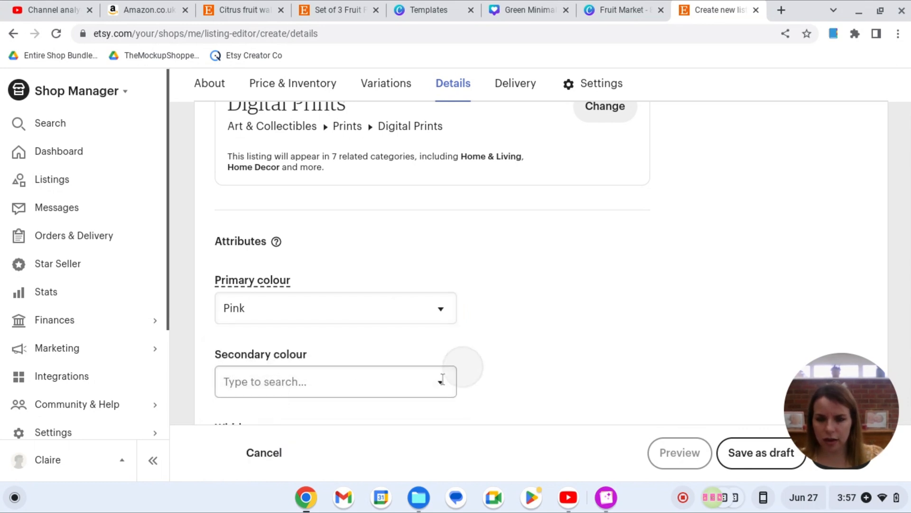
Set the listing's width attribute to 4 inches
scroll(422, 386, down, 1)
scroll(418, 391, down, 2)
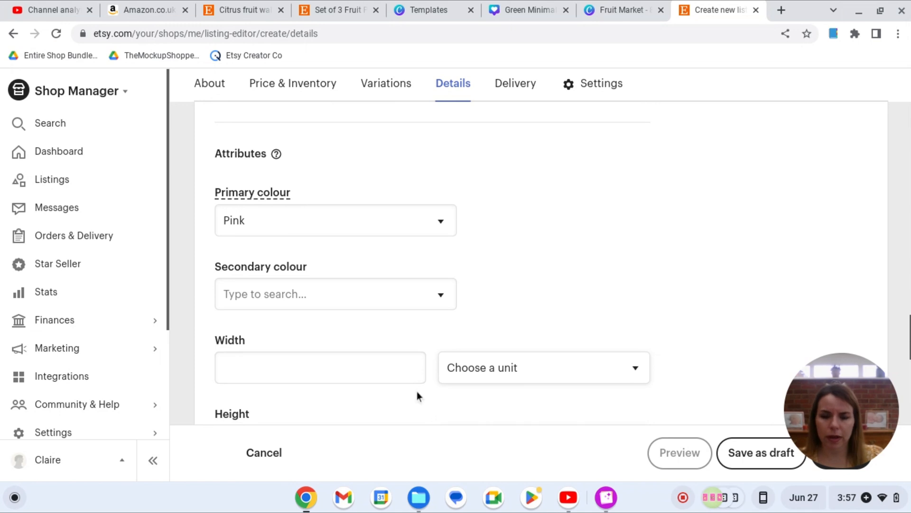
click(396, 288)
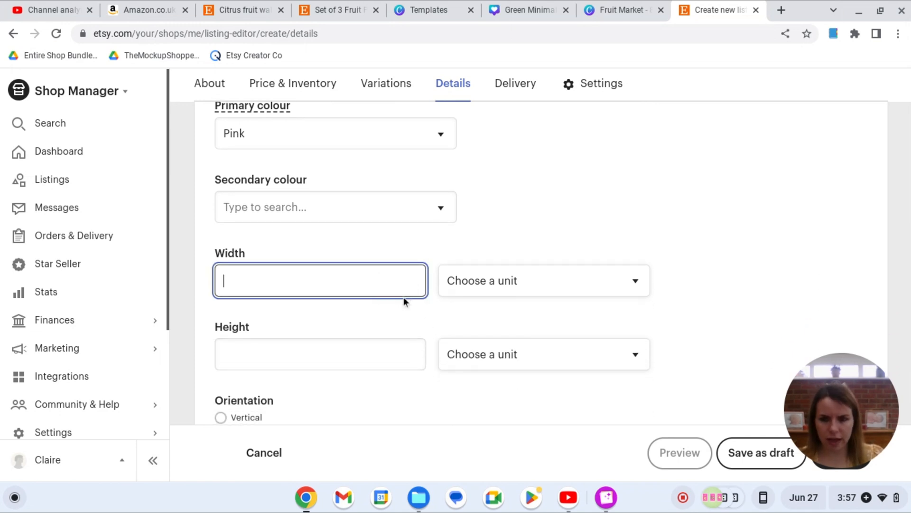
text(4)
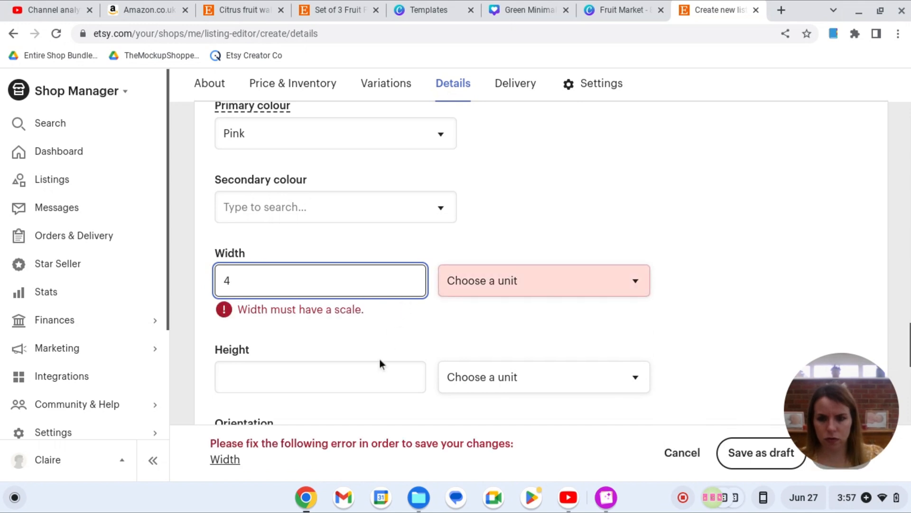
click(505, 280)
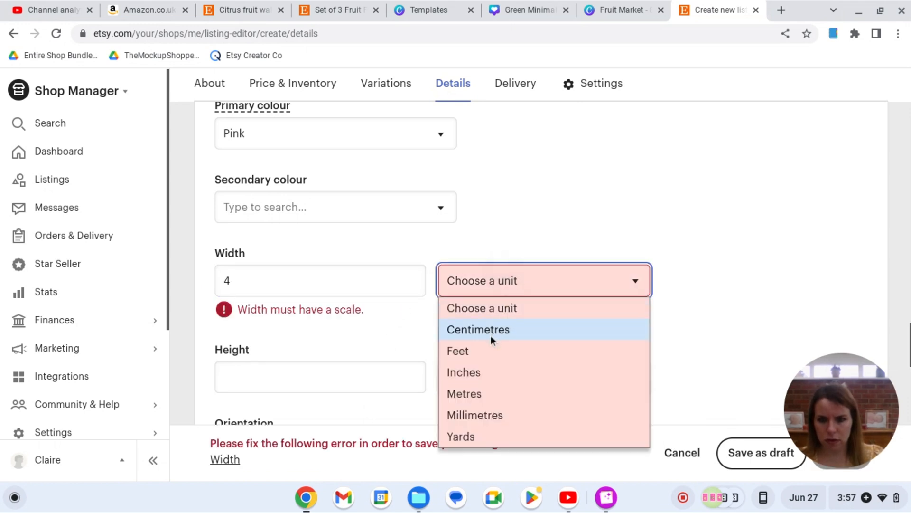
click(474, 373)
Set the listing's height attribute to 6 inches
click(362, 356)
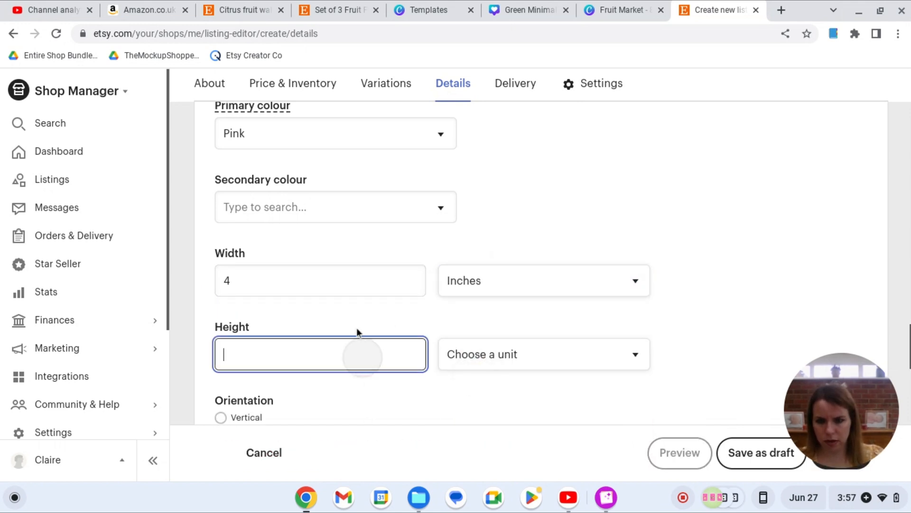
text(6)
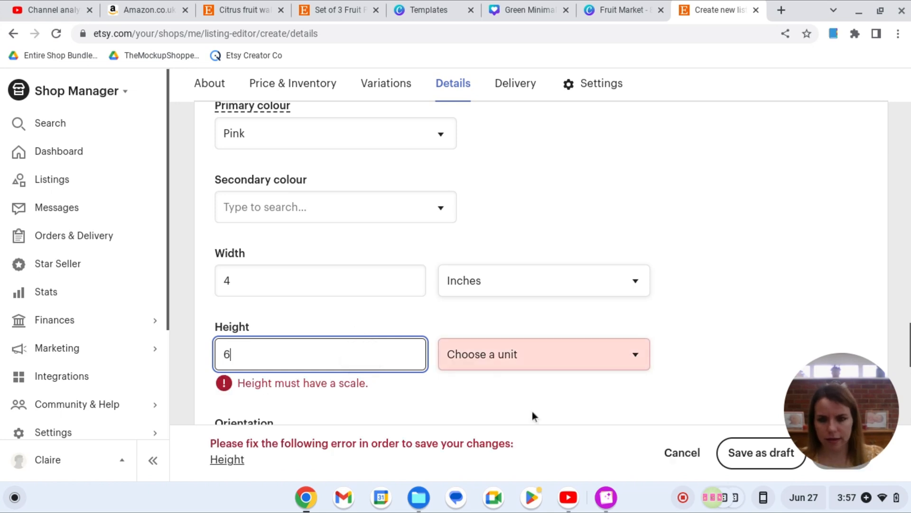
click(565, 369)
click(564, 372)
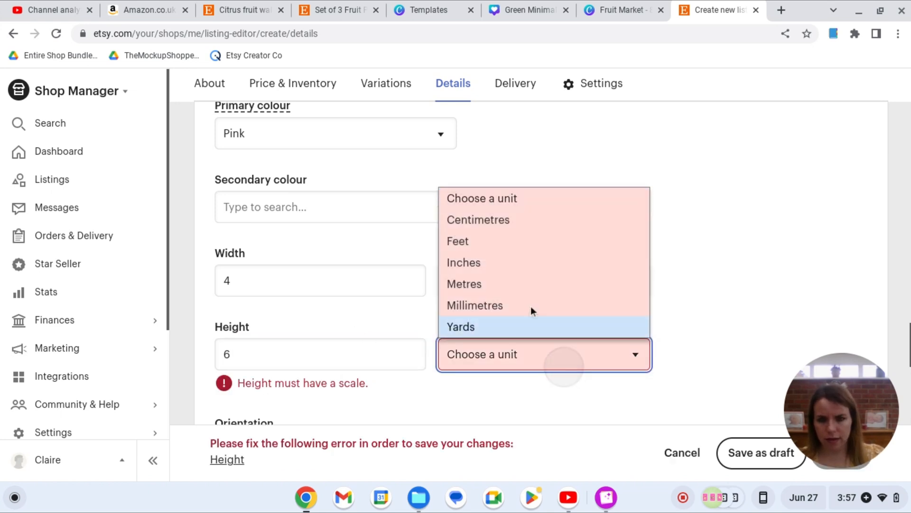
click(504, 261)
Set the print's orientation to Vertical and, from the full attribute list, its framing to Unframed
scroll(682, 342, down, 3)
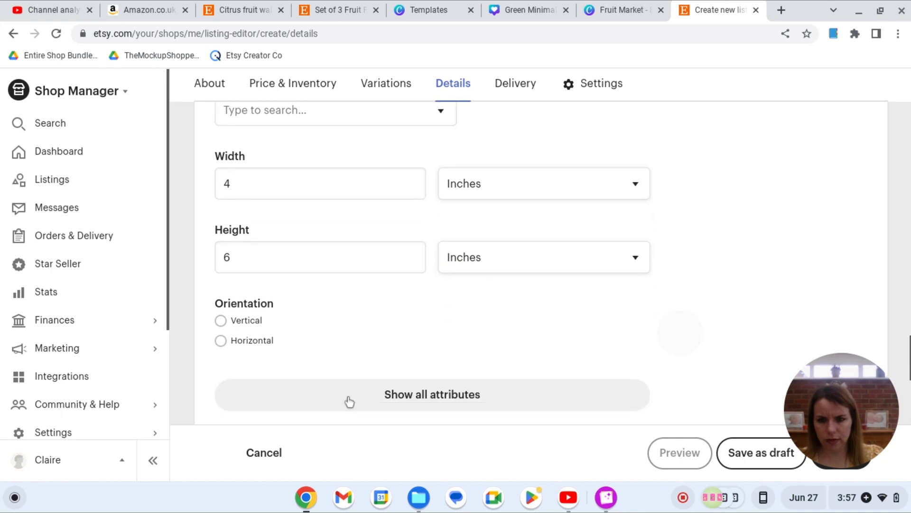
click(221, 320)
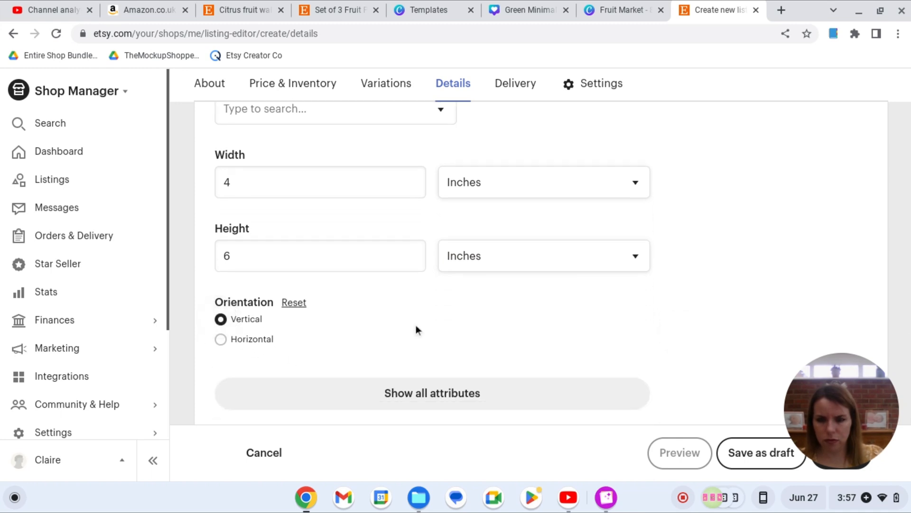
scroll(415, 331, down, 2)
click(419, 319)
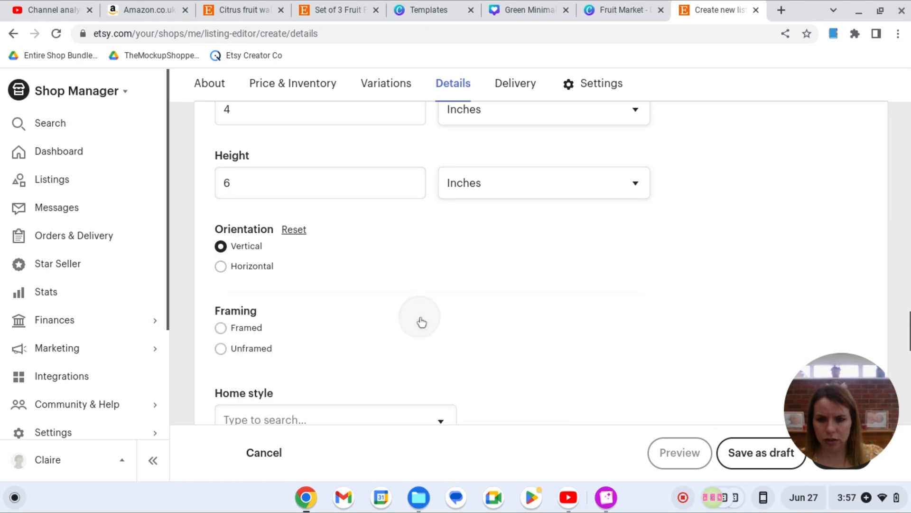
click(221, 349)
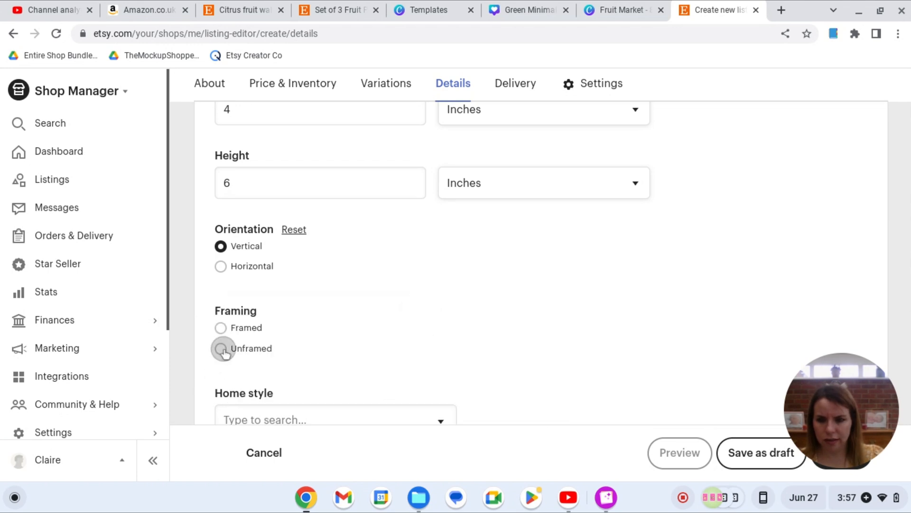
Choose Art deco as the home style attribute of the listing
scroll(413, 340, down, 2)
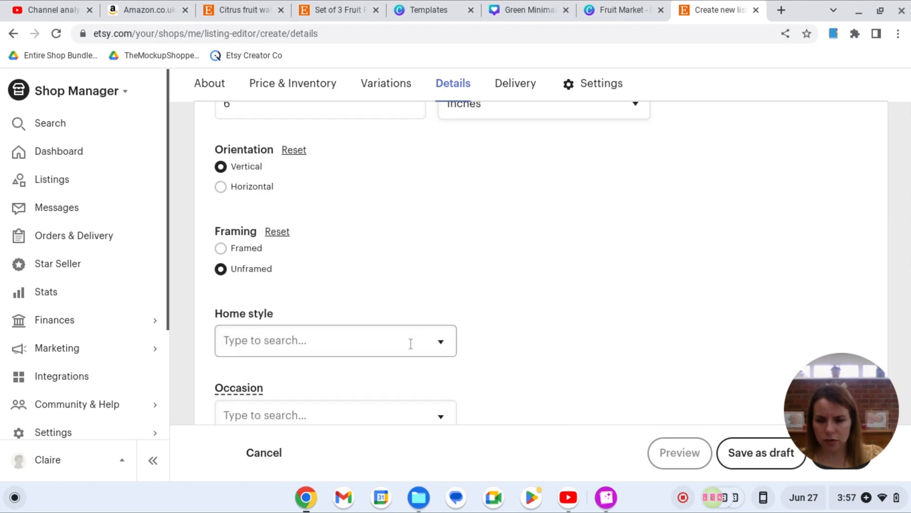
click(409, 341)
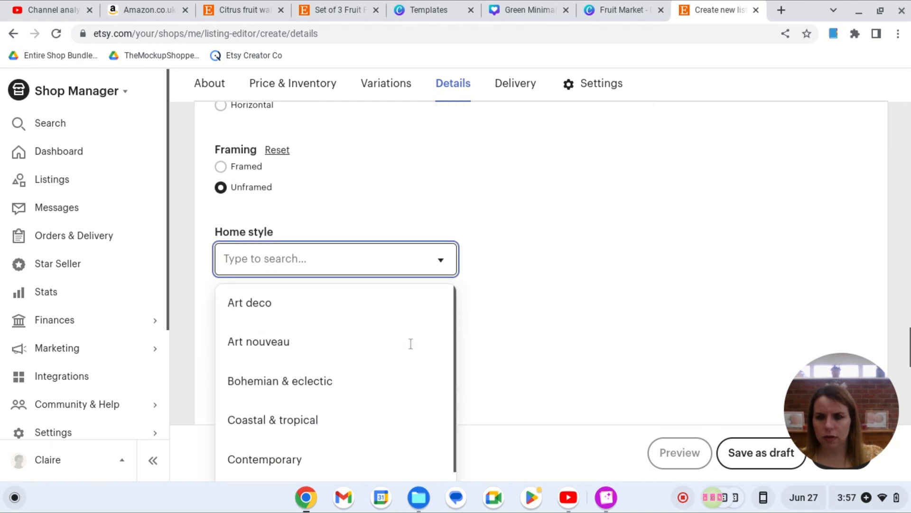
click(342, 303)
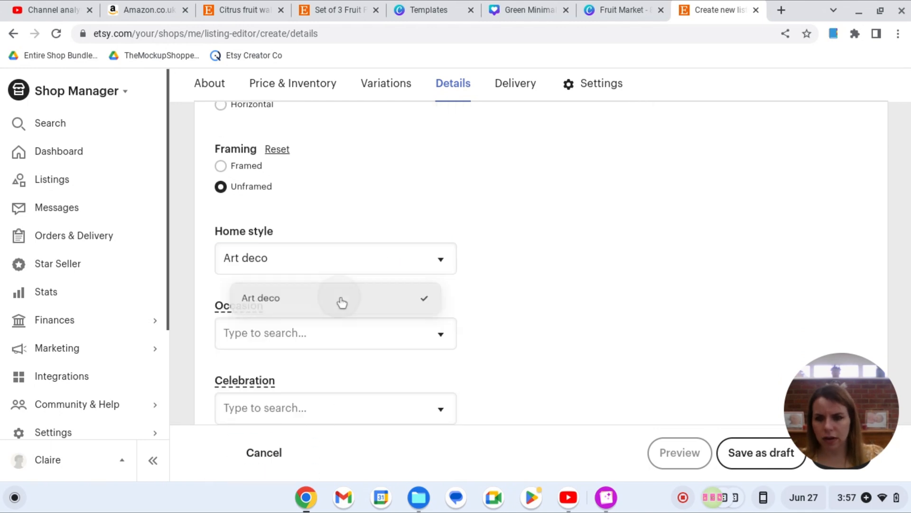
Assign Kitchen & dining, Entryway and Living room as the listing's room attributes
scroll(413, 334, down, 5)
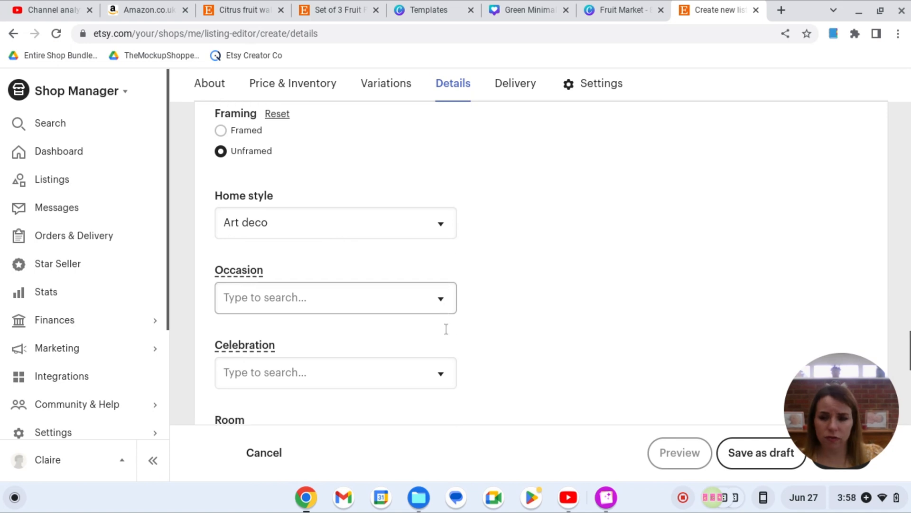
click(374, 292)
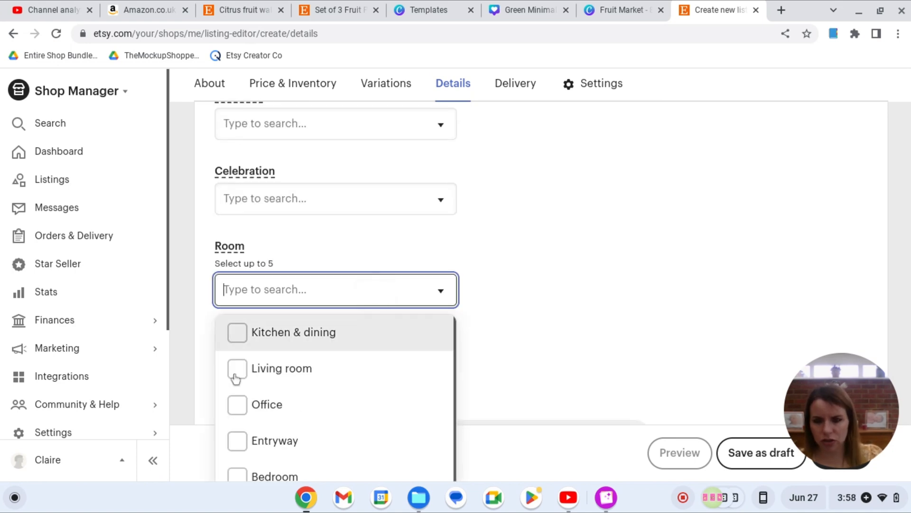
click(236, 344)
scroll(235, 375, down, 1)
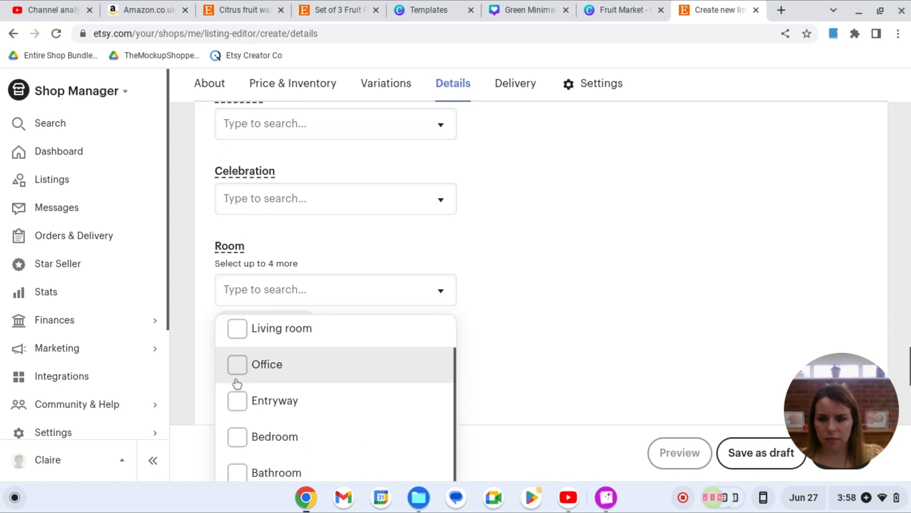
click(236, 402)
scroll(239, 405, down, 1)
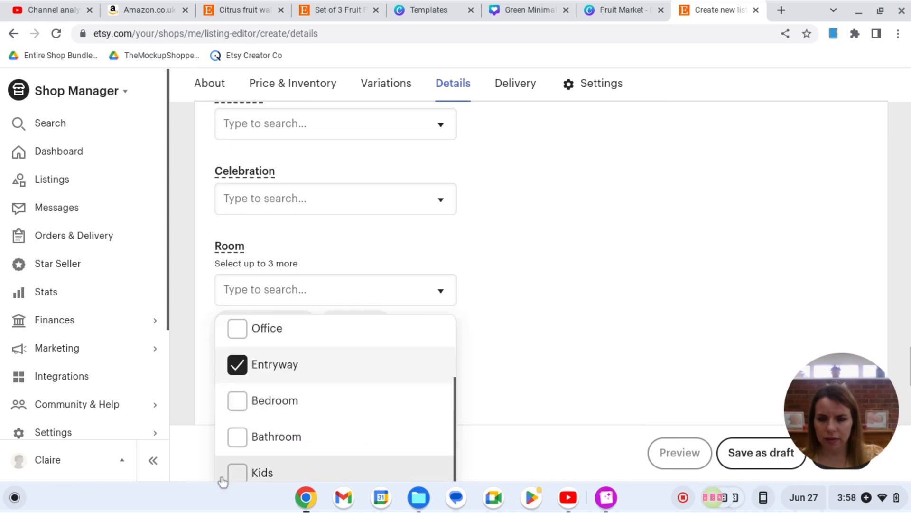
scroll(240, 429, up, 2)
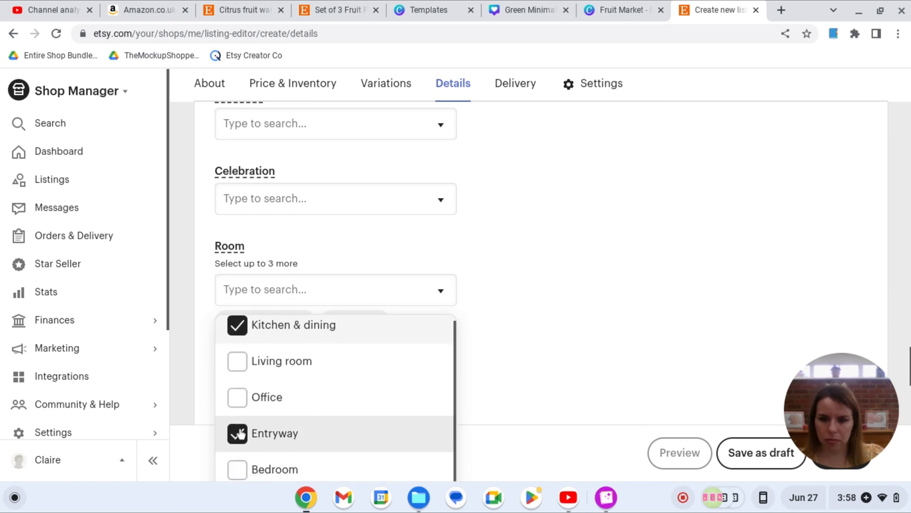
scroll(251, 417, up, 1)
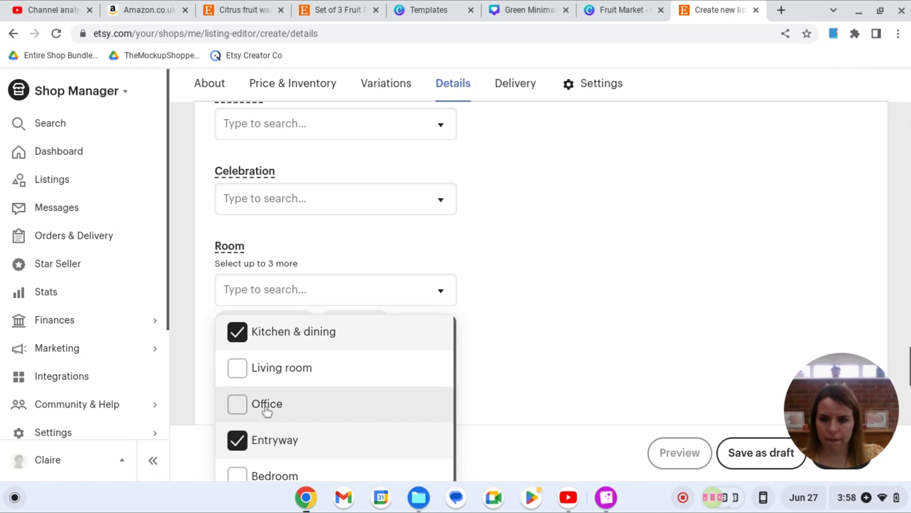
click(240, 370)
click(605, 356)
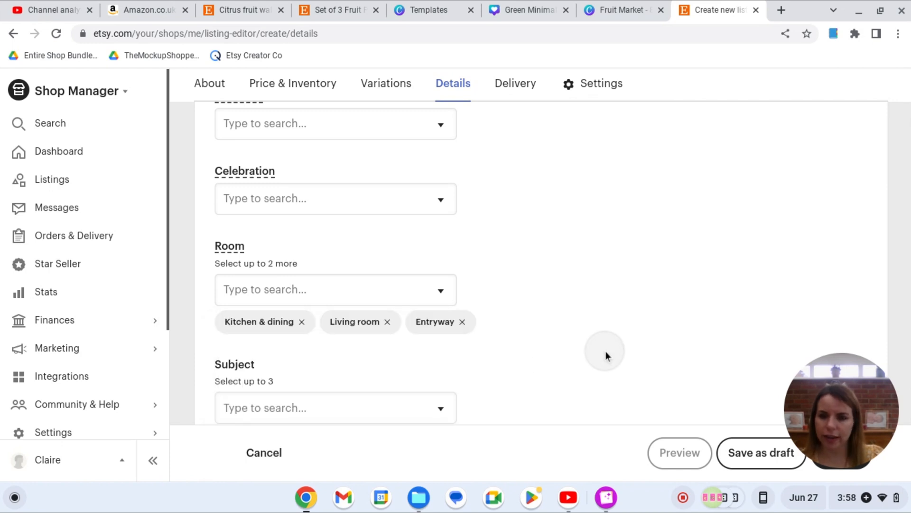
Set the subject attribute of the listing to Food & drink
scroll(605, 356, down, 3)
click(349, 298)
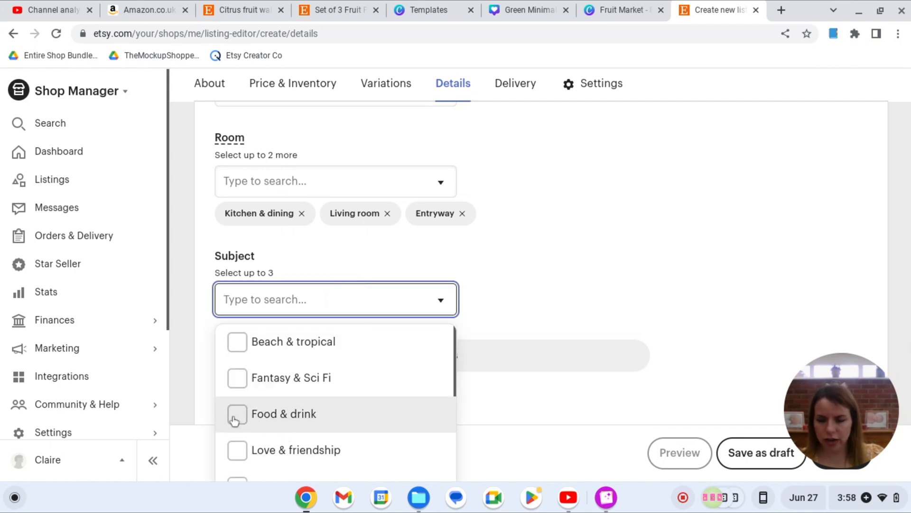
click(269, 424)
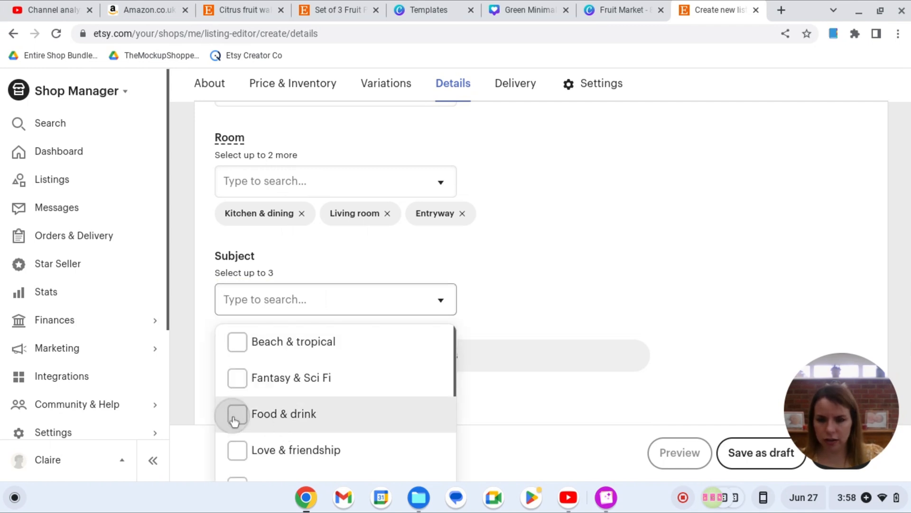
click(630, 299)
Add the tags "citrus fruit picture" and "fruit wall art" to the listing
scroll(630, 304, down, 2)
scroll(628, 304, down, 2)
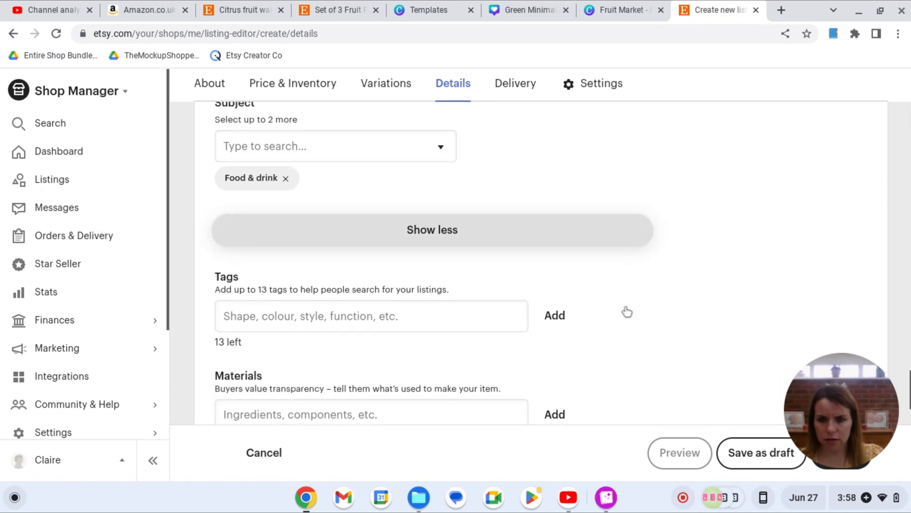
click(432, 270)
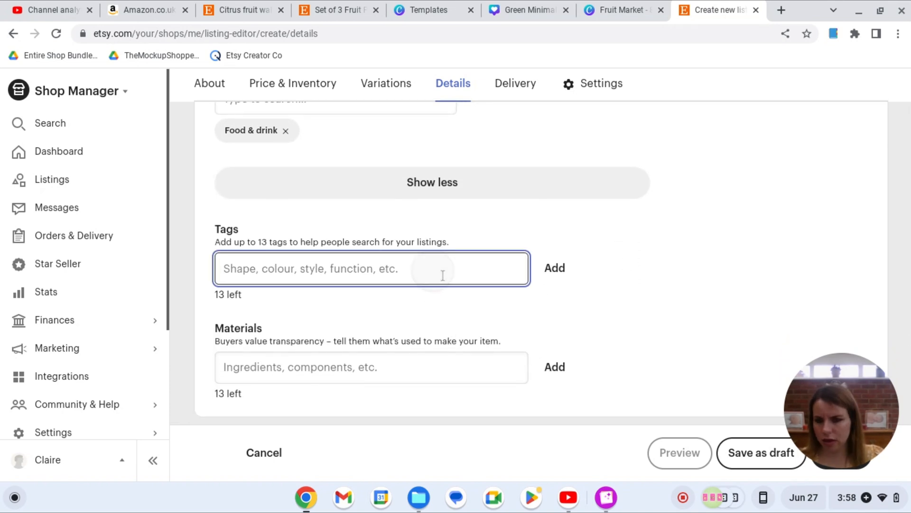
text(citrus fruit wall art)
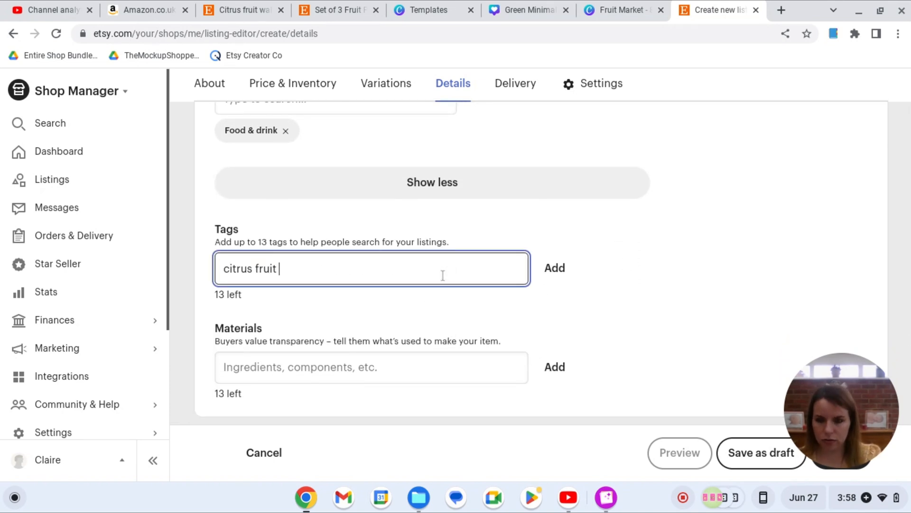
key(BackSpace)
key(BackSpace)
key(BackSpace)
key(BackSpace)
key(BackSpace)
key(BackSpace)
key(BackSpace)
key(BackSpace)
key(BackSpace)
text(picture)
key(Return)
text(fruit wall art)
key(Return)
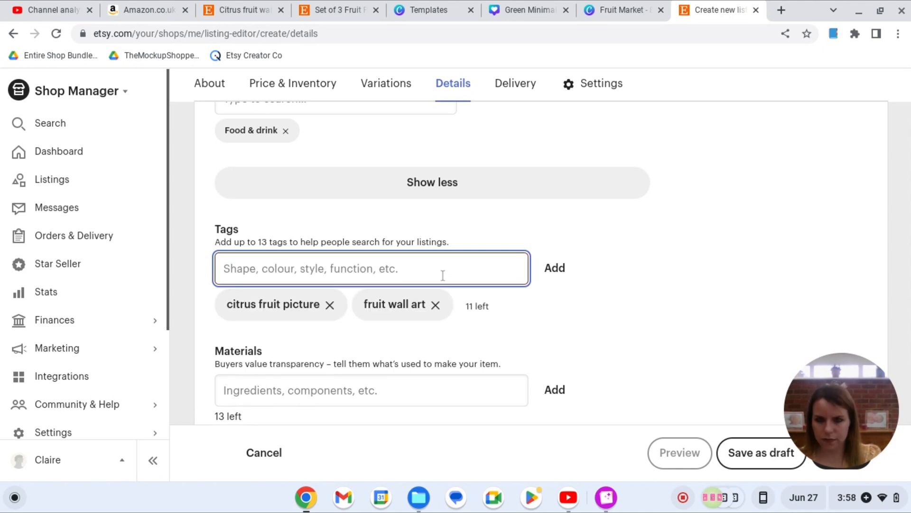
Add the tags "digital download", "citrus fruit print" and "hot pink citrus pic" to the listing
text(digital download)
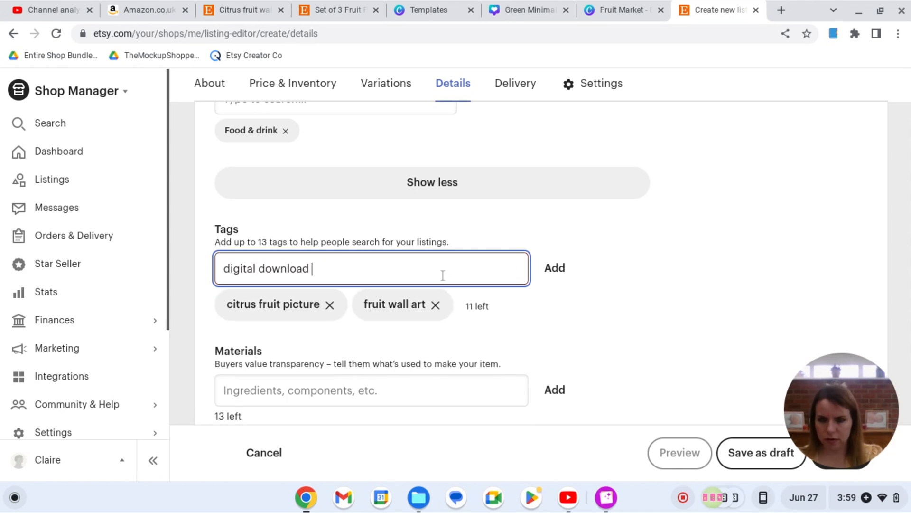
key(Return)
text(citrus fruit print)
key(Return)
text(hot pink )
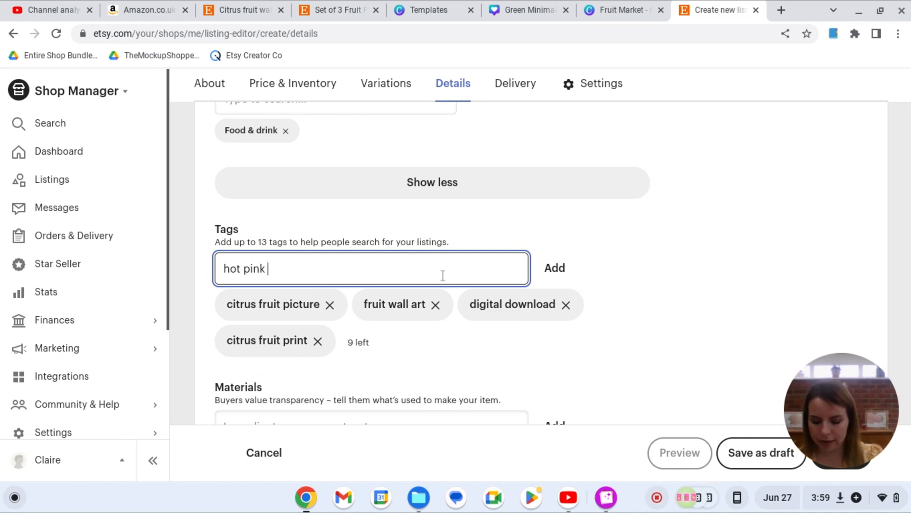
text(citrus pic)
key(Return)
Add the tags "kitchen wall art", "art deco fruit art" and "bold kitchen art" to the listing
text(kitchen wall art)
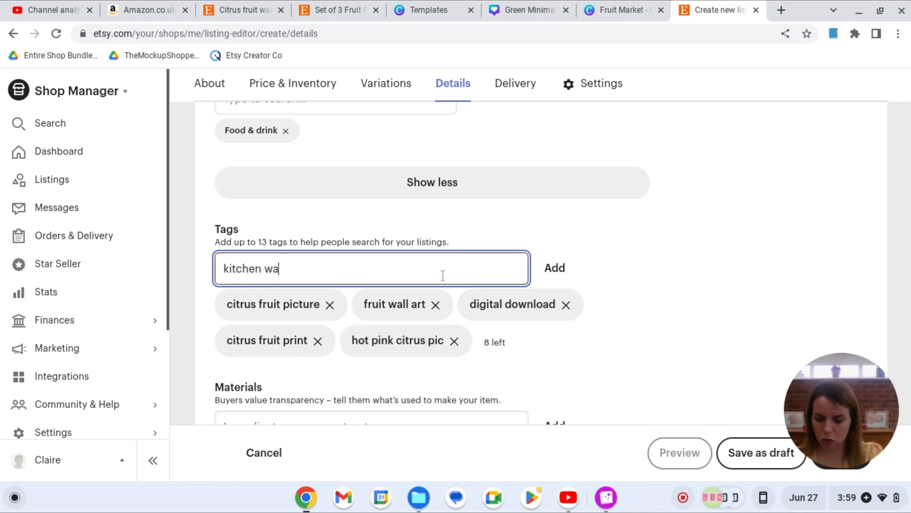
key(Return)
text(art deco fruit art)
key(Return)
text(bold kitchen)
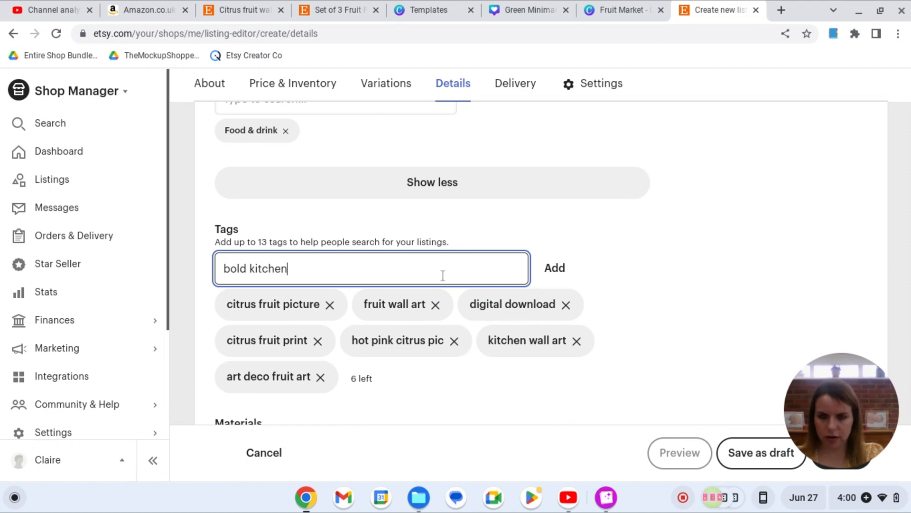
text( do)
key(BackSpace)
key(BackSpace)
text(art)
key(Return)
Add the tags "picture for kitchen", "new home gift" and "first home present" to the listing
text(picture for kitchen)
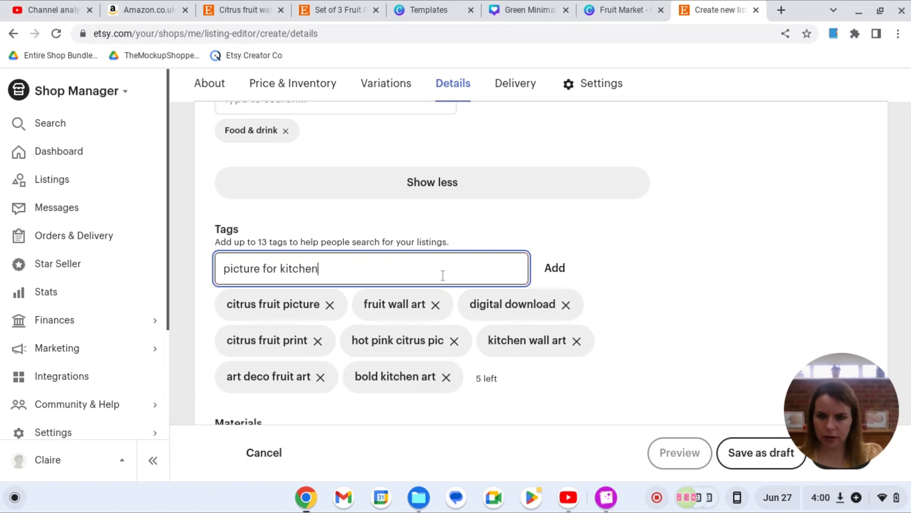
key(Return)
text(new home gift)
key(Return)
text(first home present)
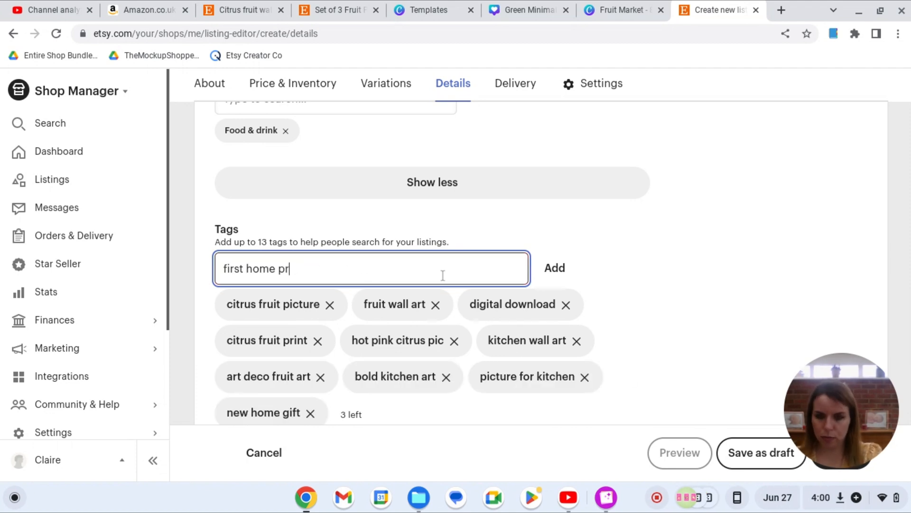
key(Return)
Complete the listing's tags with "just married art" and "gift for 20s women"
text(just married art)
key(Return)
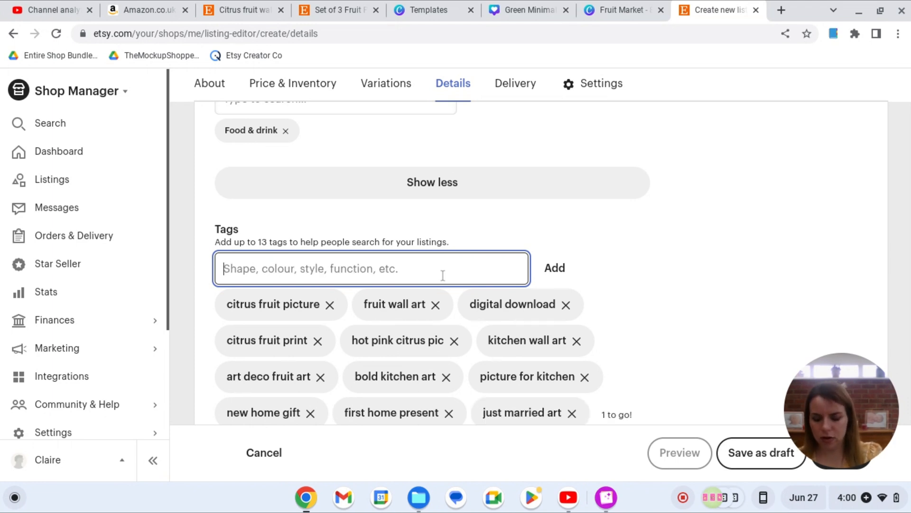
text(gift for 20s women)
key(Return)
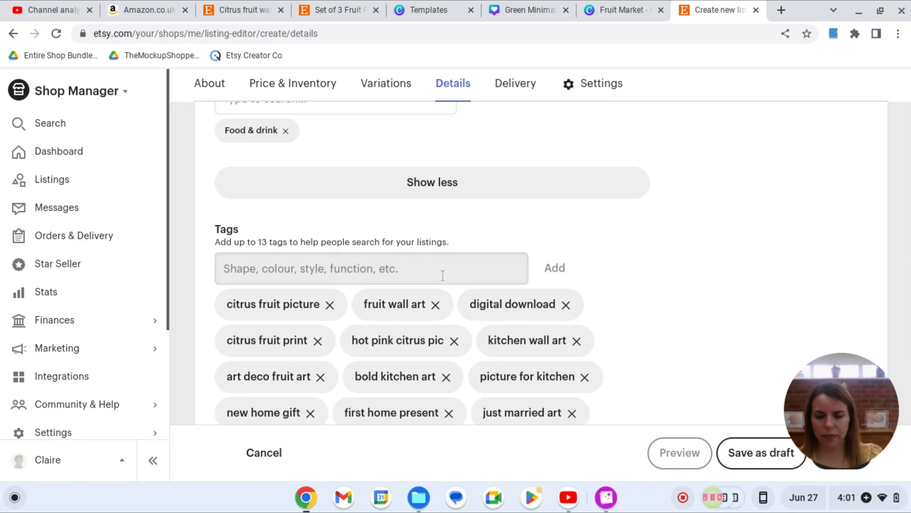
Upload Fruit Market.zip from the Downloads folder as the listing's digital file
scroll(461, 312, down, 2)
scroll(461, 313, down, 7)
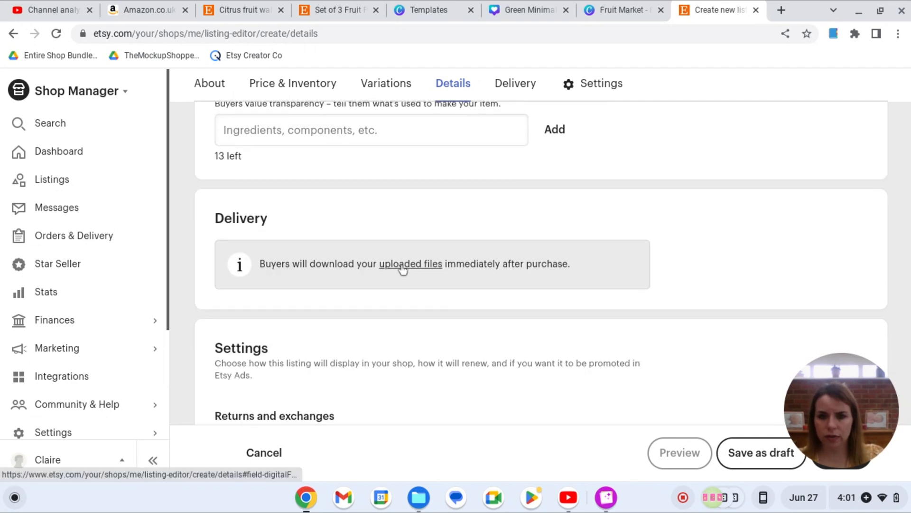
click(403, 265)
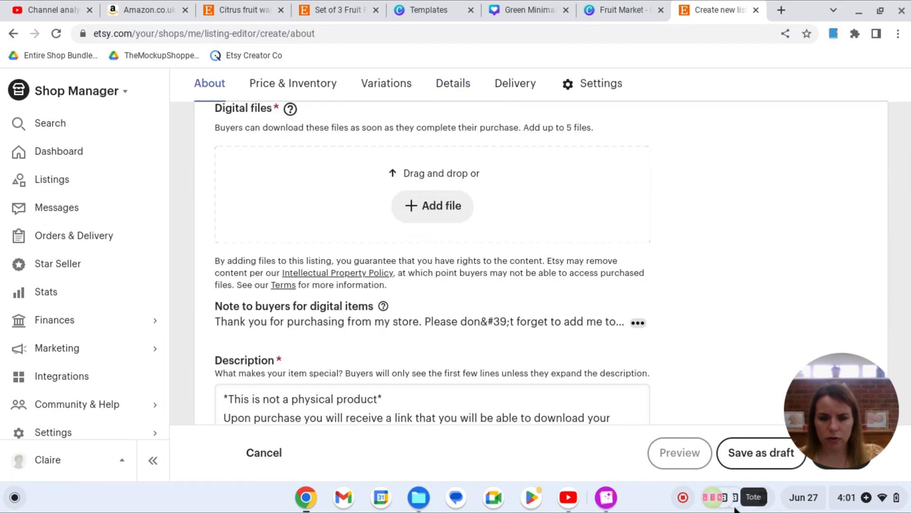
click(418, 503)
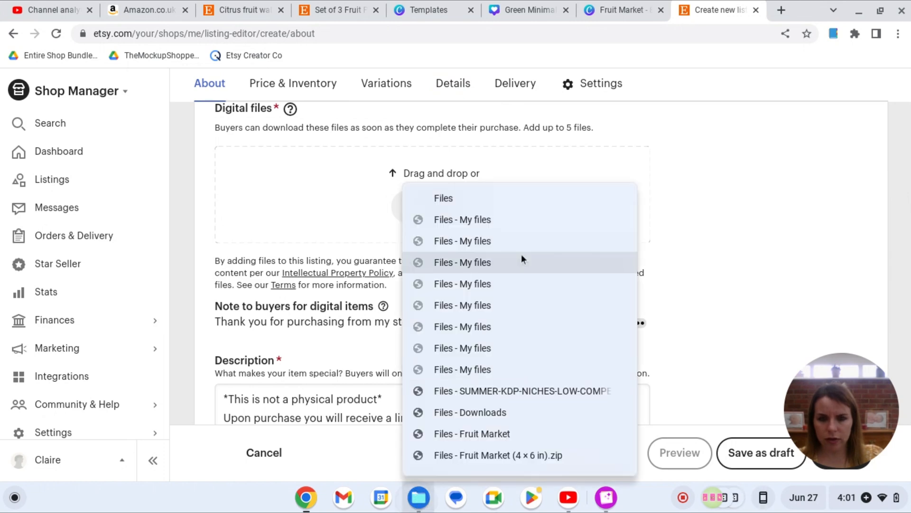
click(467, 412)
click(880, 13)
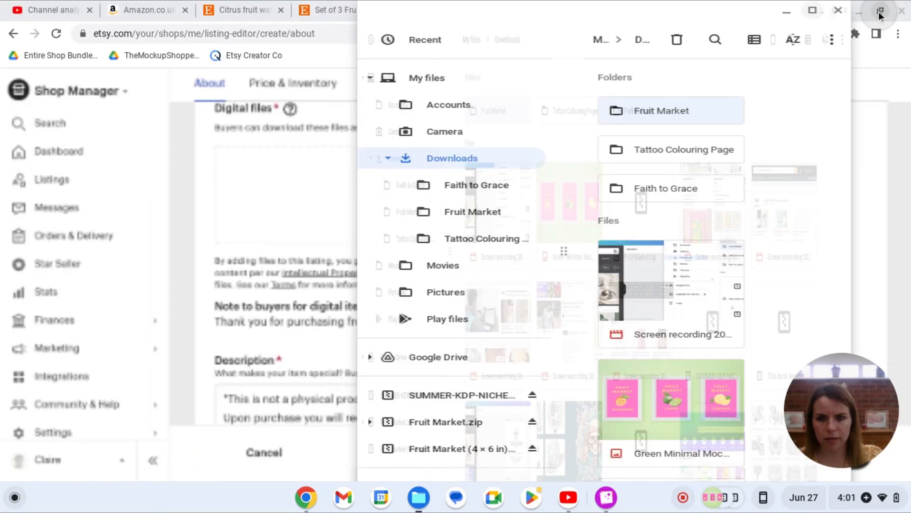
scroll(660, 325, down, 1)
scroll(660, 325, down, 4)
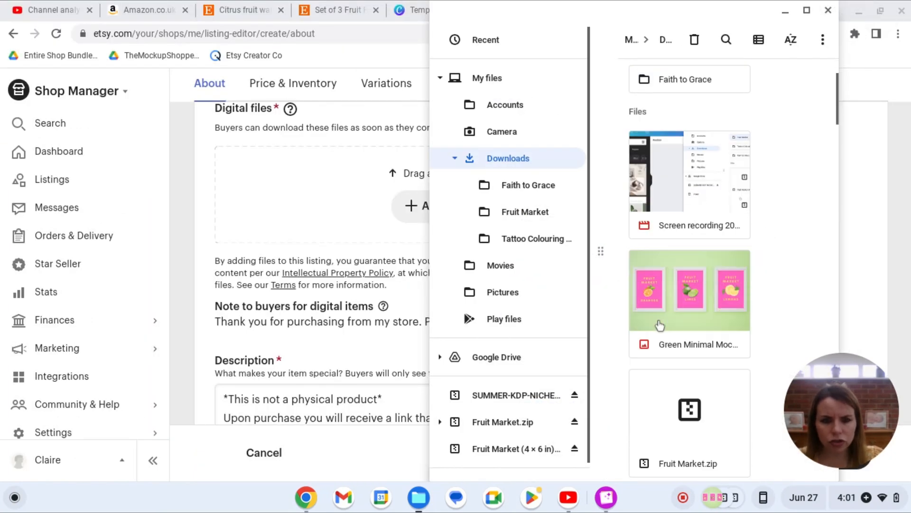
drag(689, 313, 384, 204)
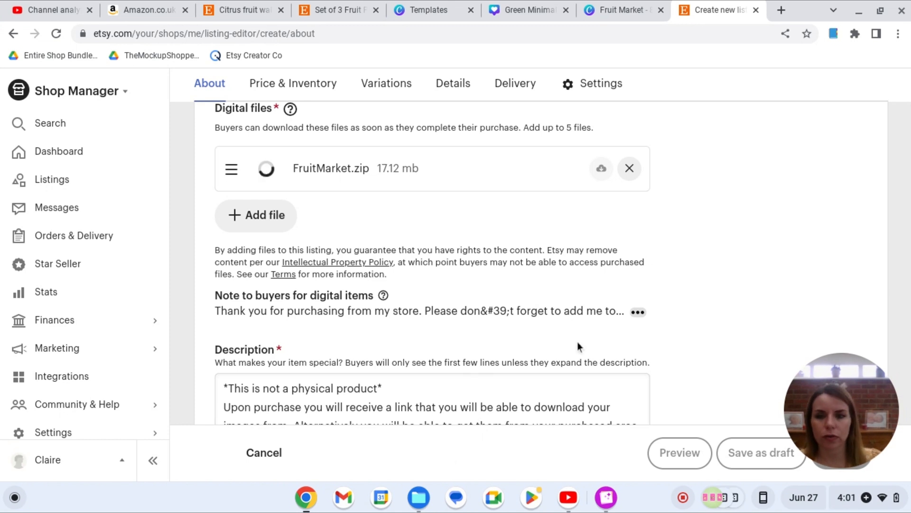
Assign the listing to the Homeware shop section and set its renewal option to Manual
scroll(325, 183, down, 10)
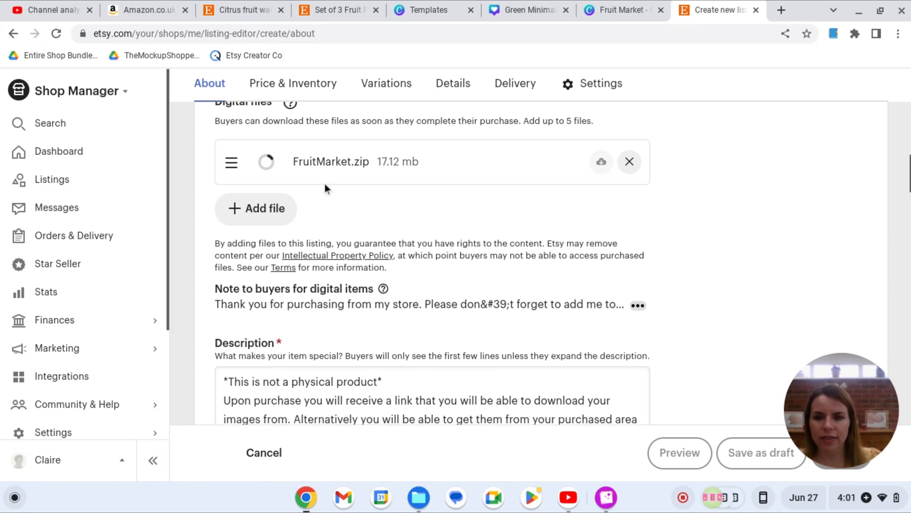
scroll(326, 189, down, 6)
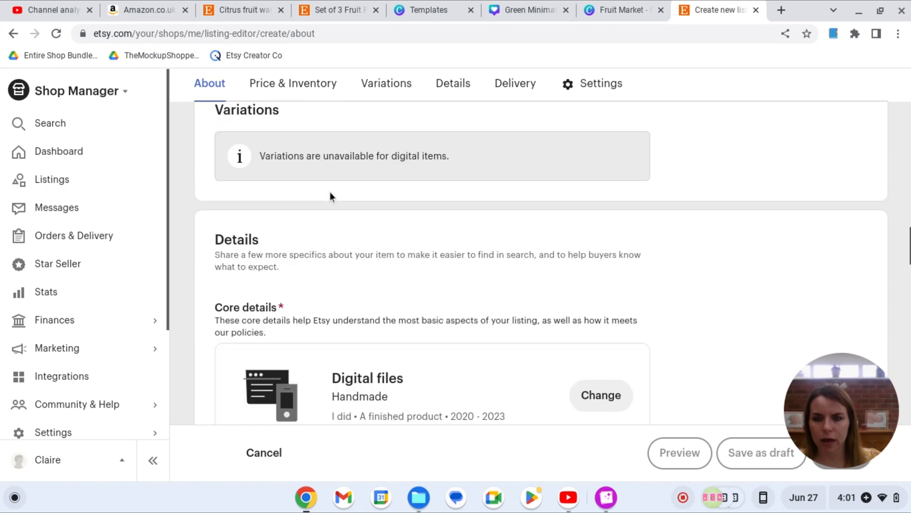
scroll(331, 201, down, 8)
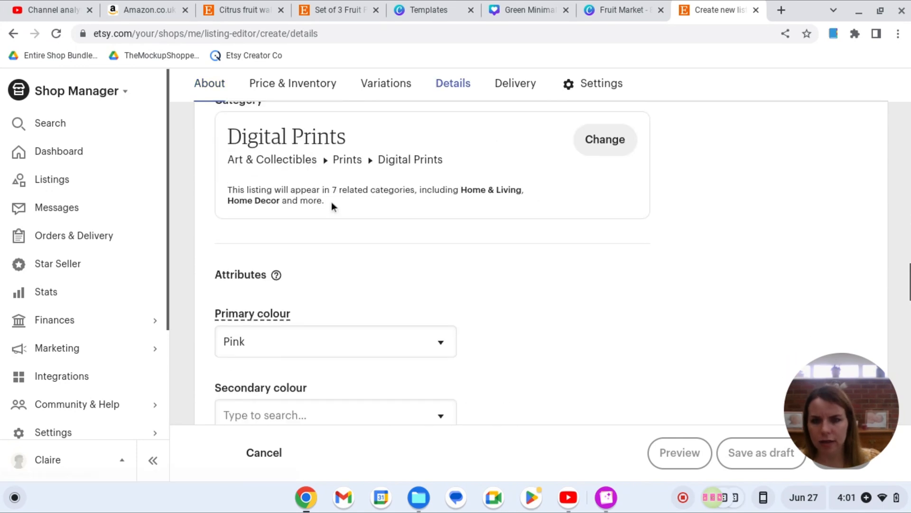
scroll(333, 204, down, 8)
scroll(334, 219, down, 15)
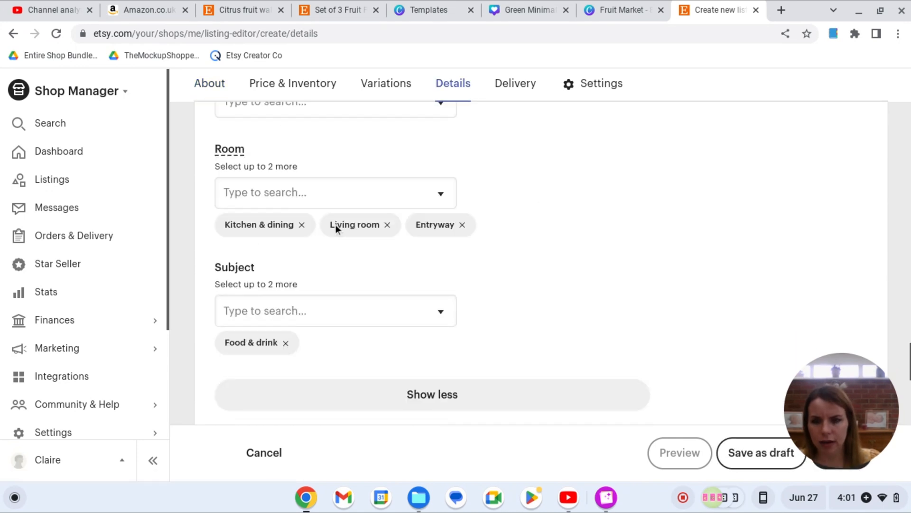
scroll(339, 231, down, 3)
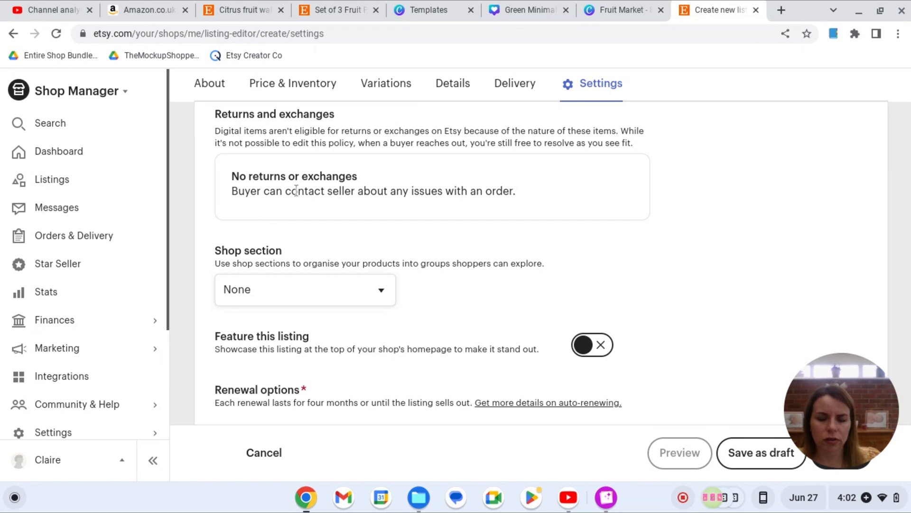
scroll(306, 204, down, 1)
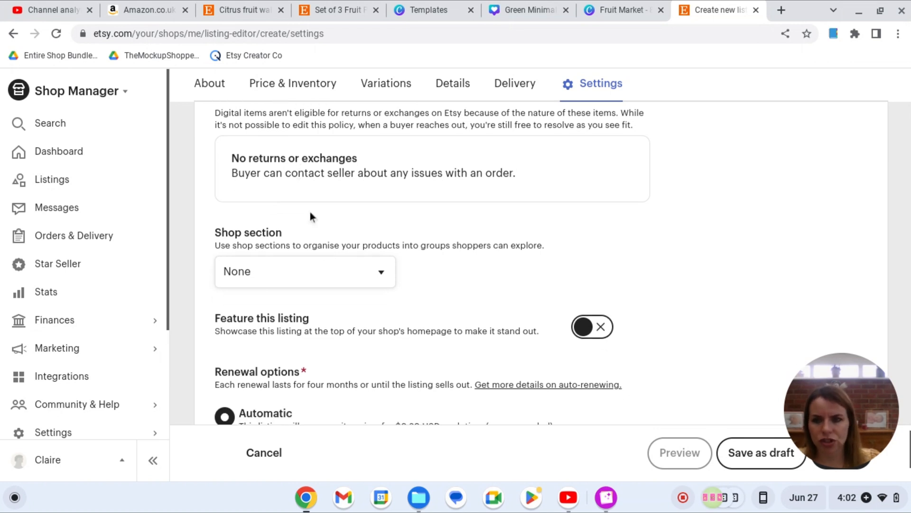
click(372, 269)
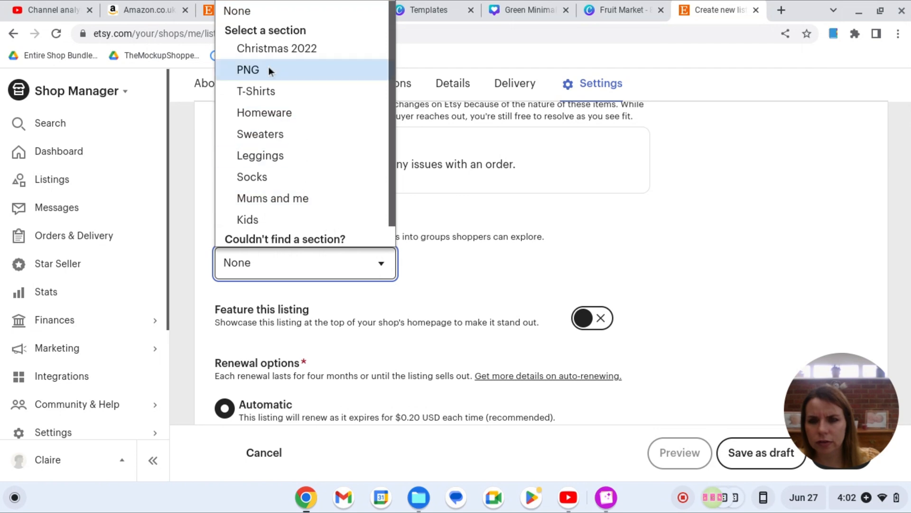
scroll(269, 68, down, 1)
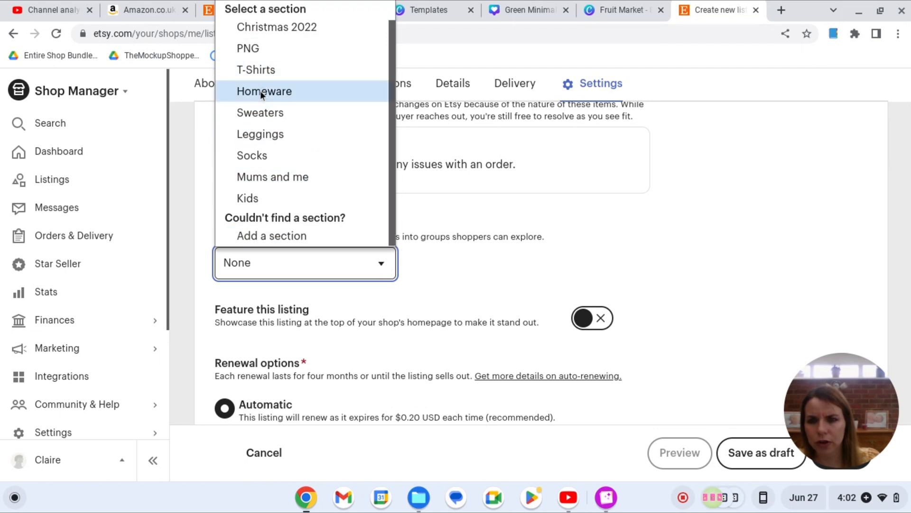
click(260, 93)
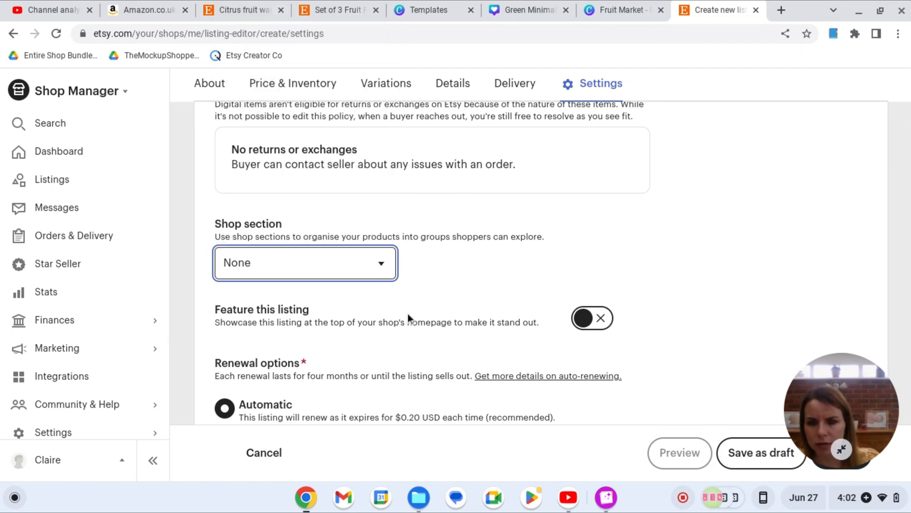
scroll(411, 280, down, 2)
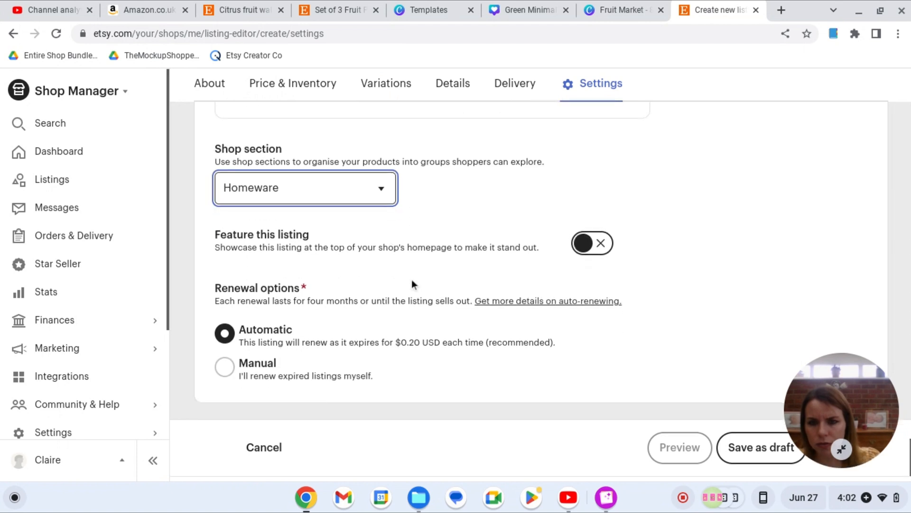
click(228, 371)
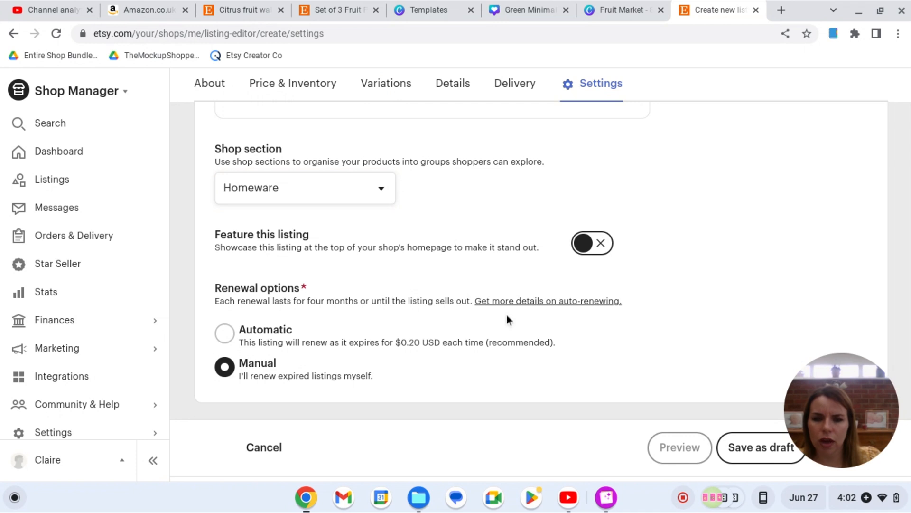
Publish the new listing and accept the listing fee
scroll(515, 329, down, 1)
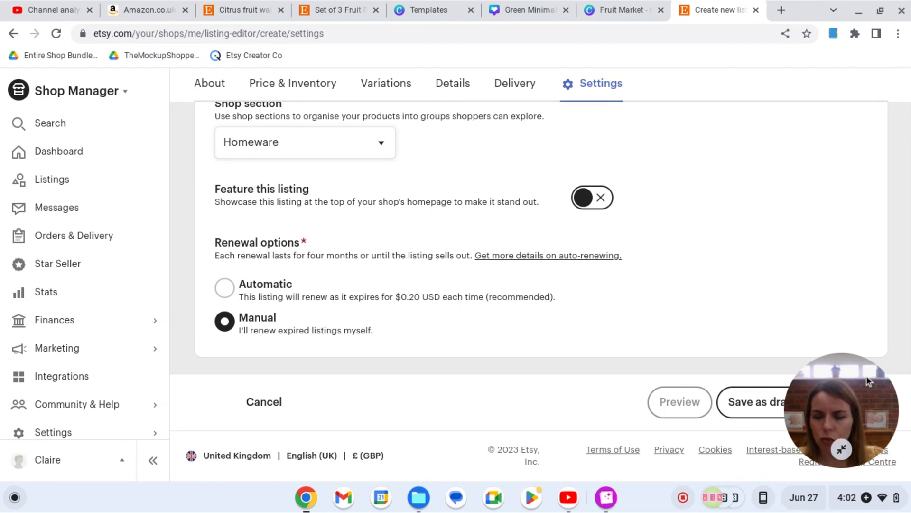
drag(844, 407, 891, 112)
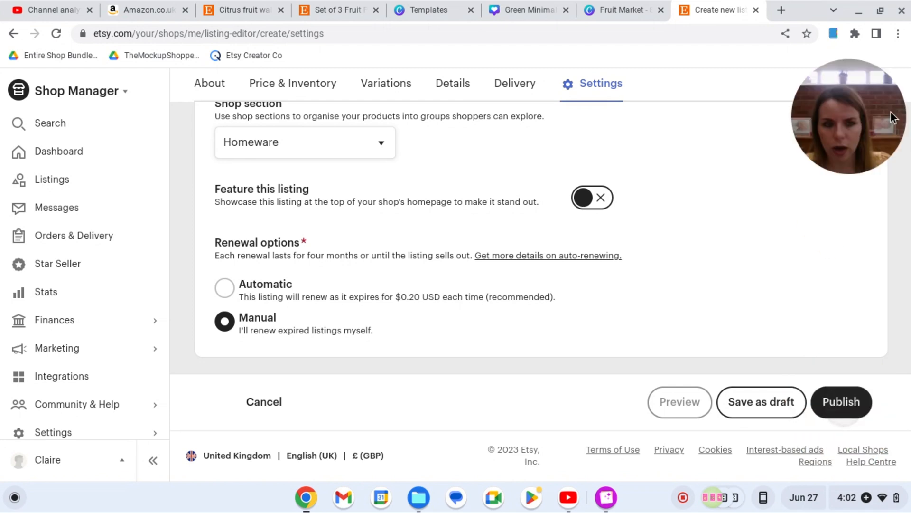
click(850, 412)
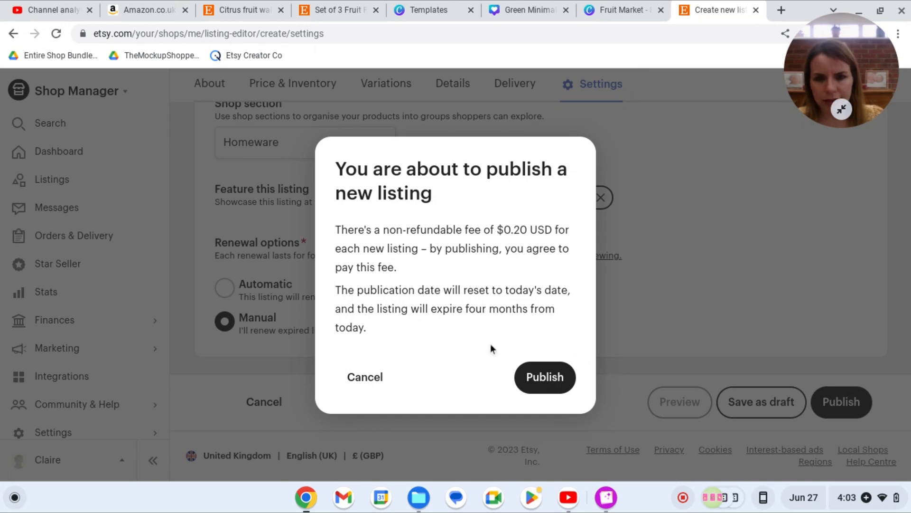
click(540, 388)
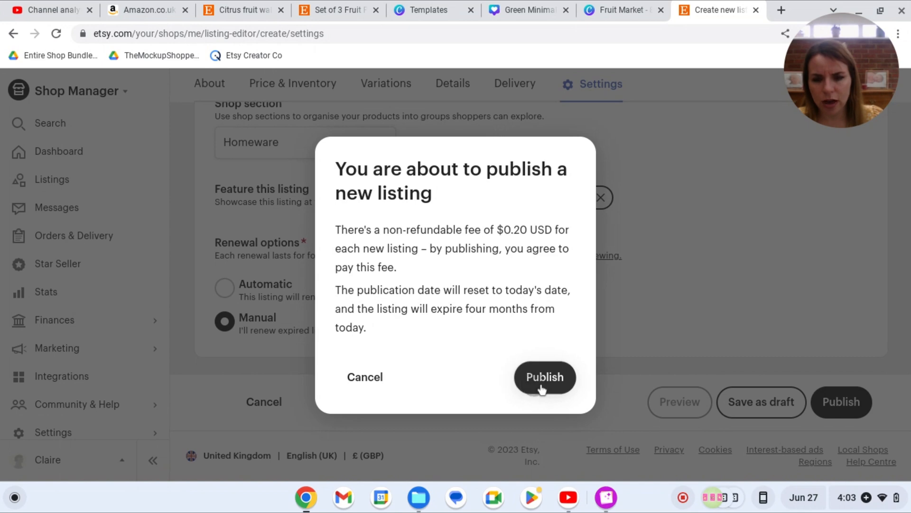